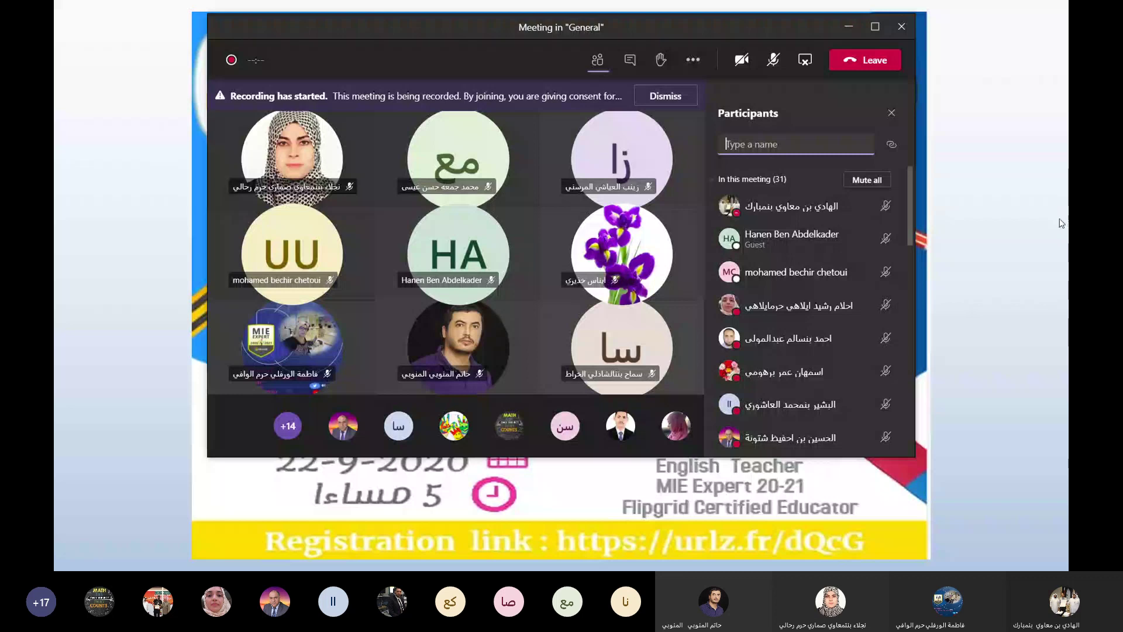
# Look through the list of participants in the meeting
pyautogui.moveTo(912, 220); pyautogui.dragTo(907, 467)
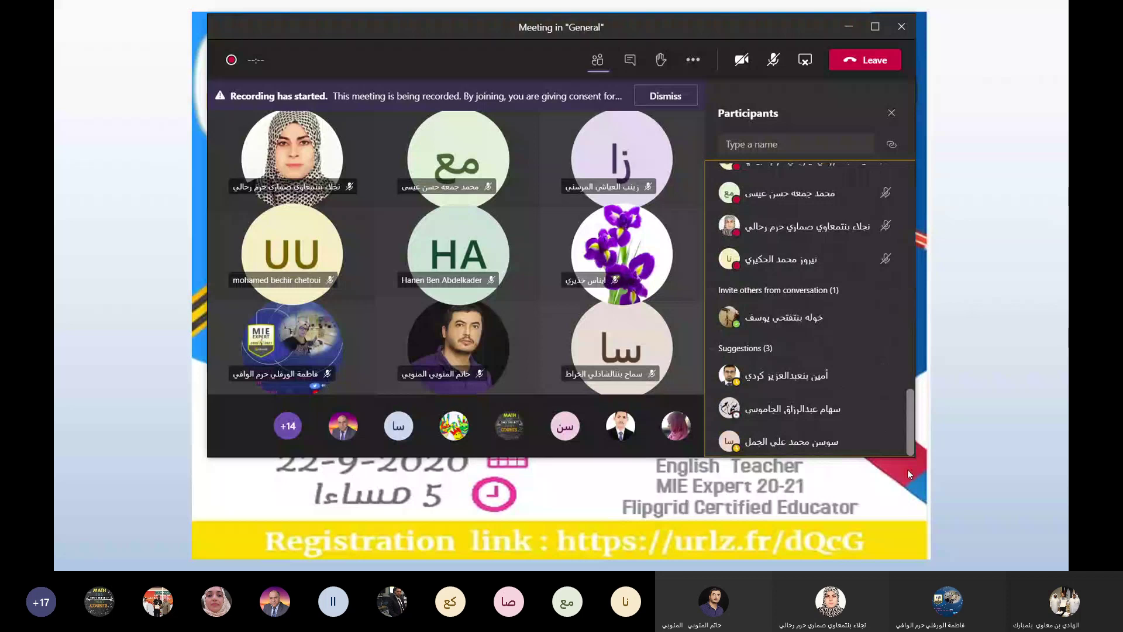
pyautogui.moveTo(907, 470); pyautogui.dragTo(911, 267)
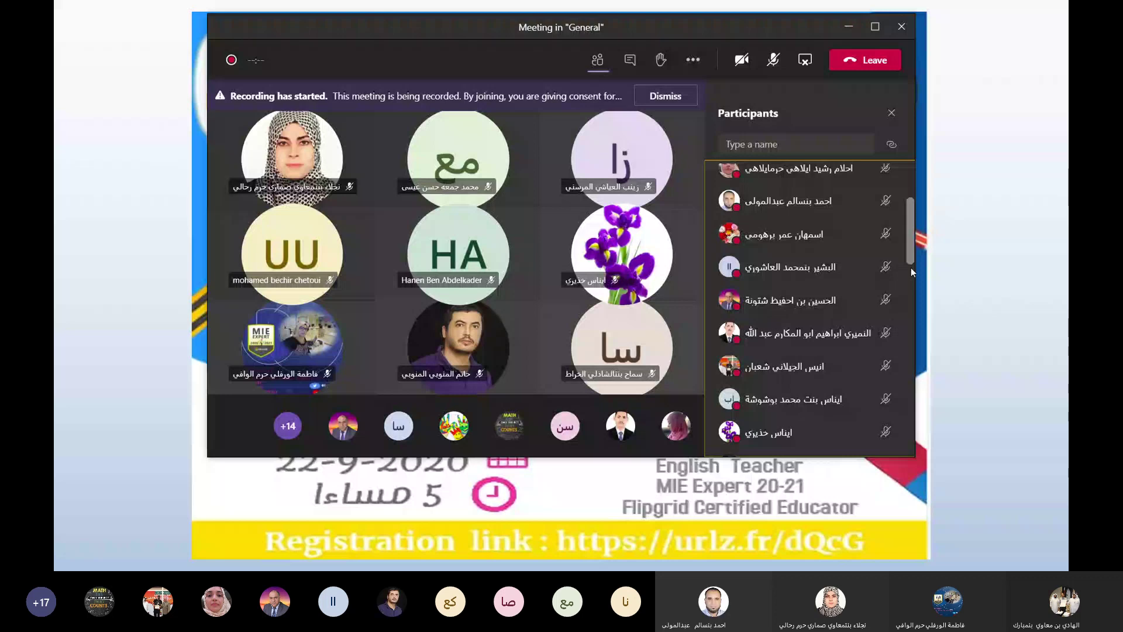
pyautogui.click(597, 61)
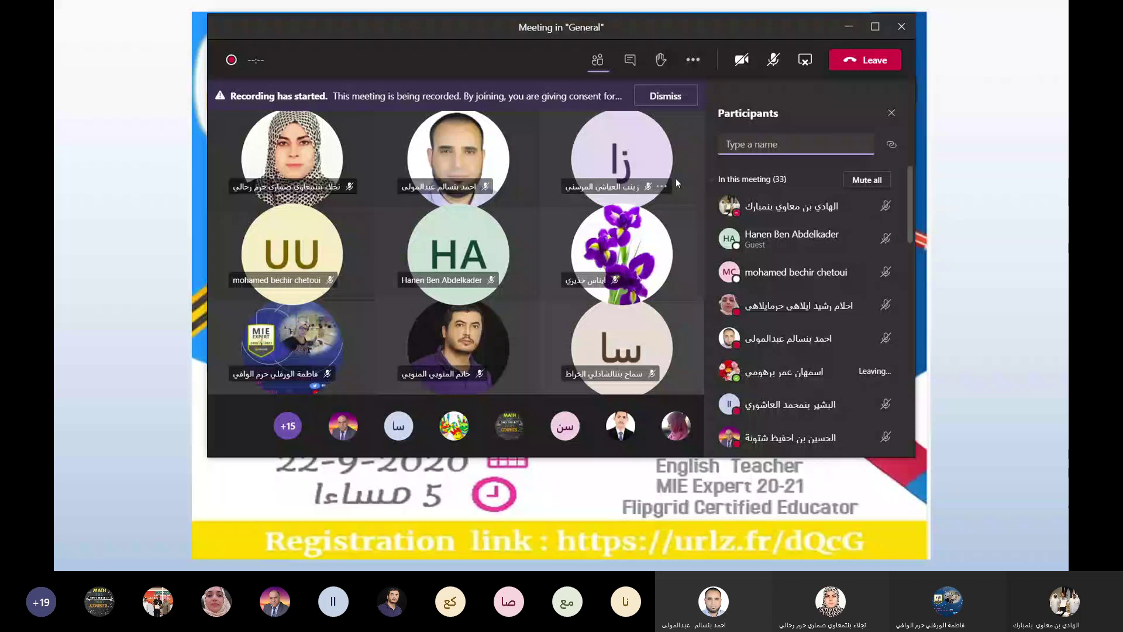
# Turn on the microphone and camera in the meeting and open the background effects settings
pyautogui.click(774, 60)
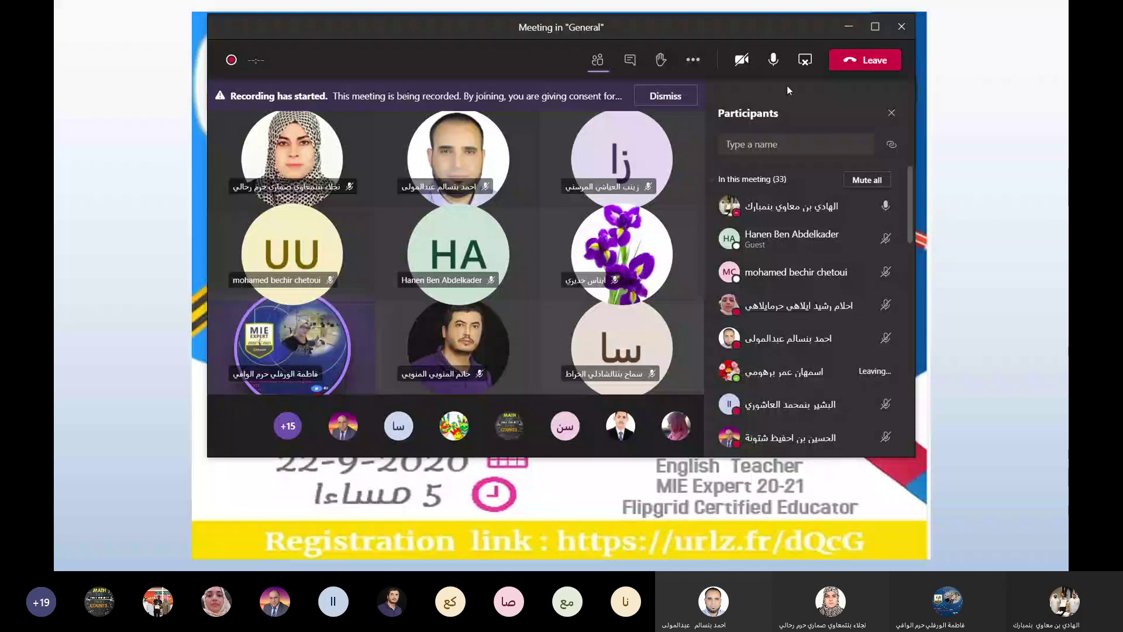
pyautogui.click(751, 71)
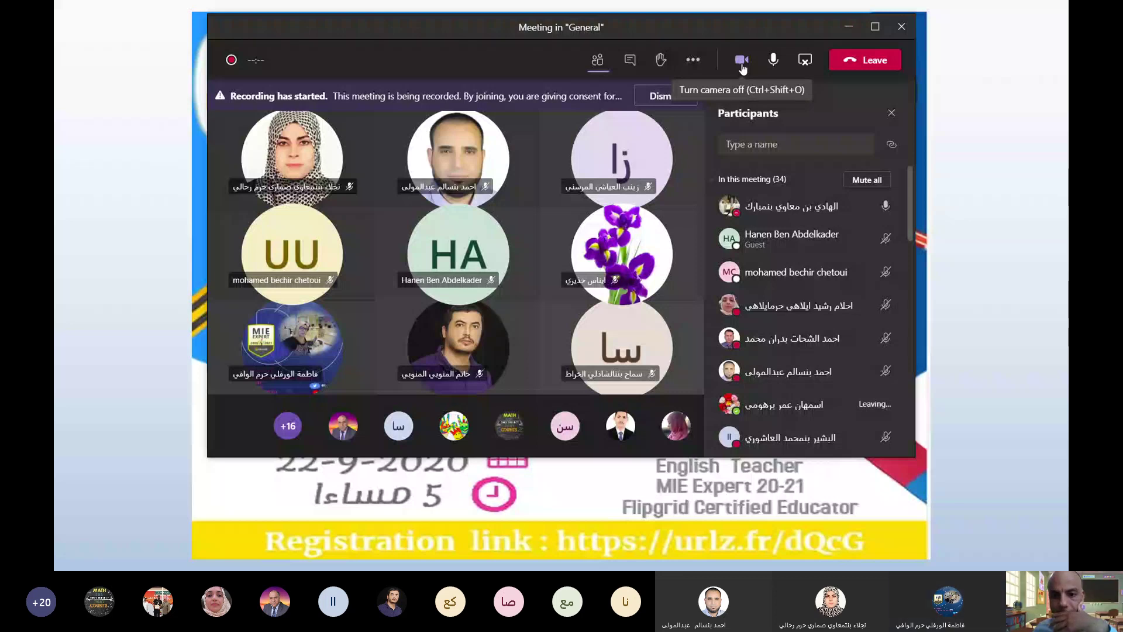
pyautogui.click(693, 59)
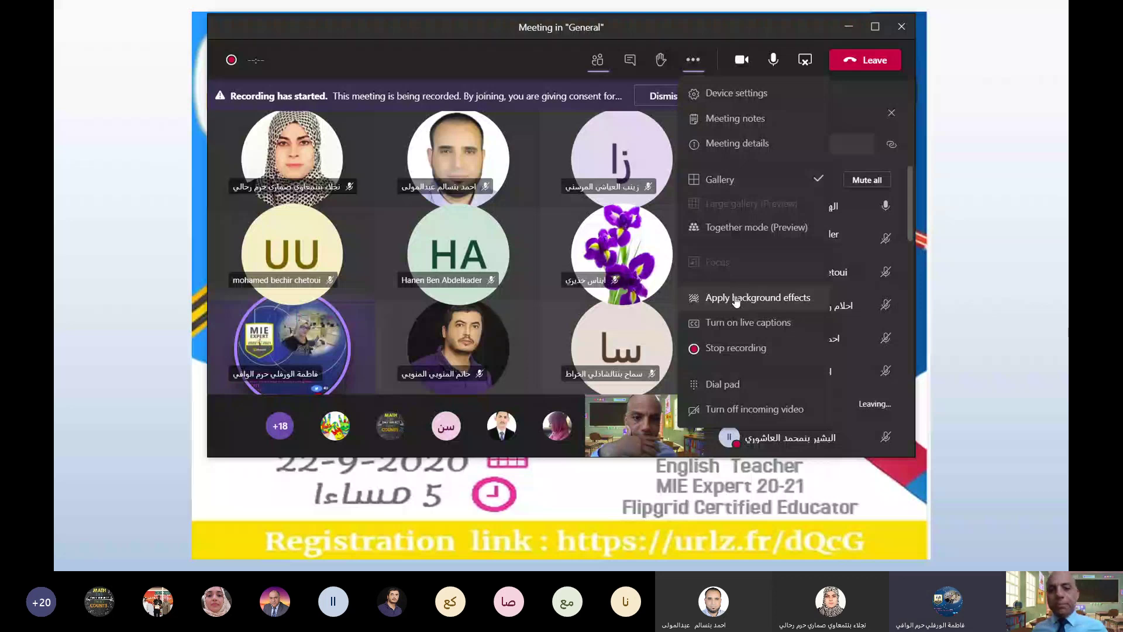
pyautogui.click(736, 300)
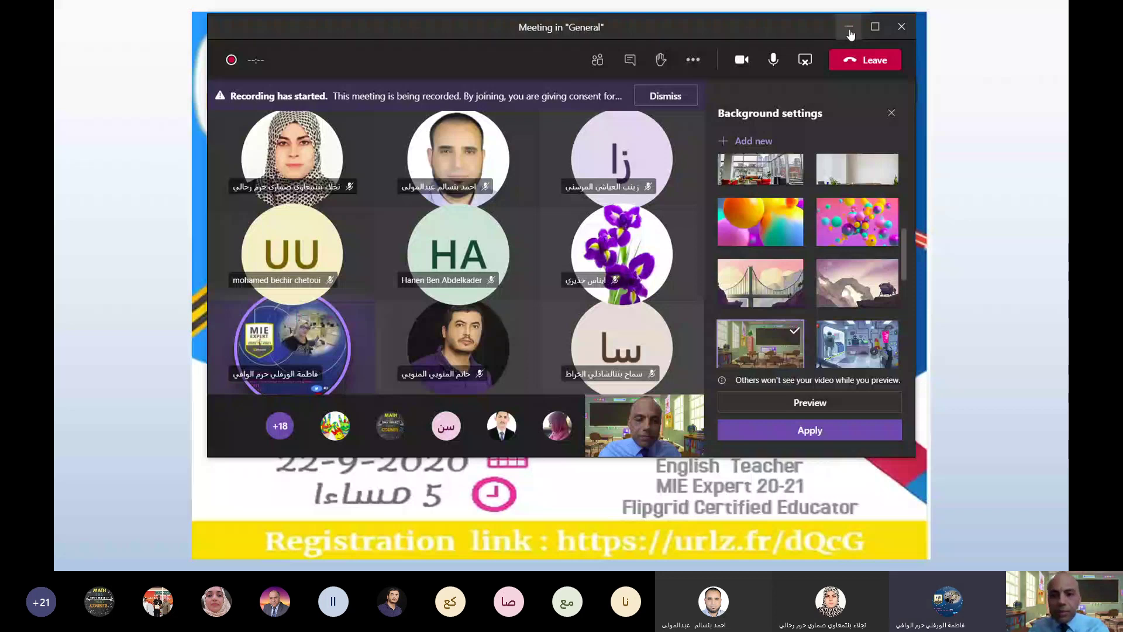
# End the slide show and look through the slides of Webinar.odp in PowerPoint as far as the group and topic creation slides
pyautogui.press('Escape')
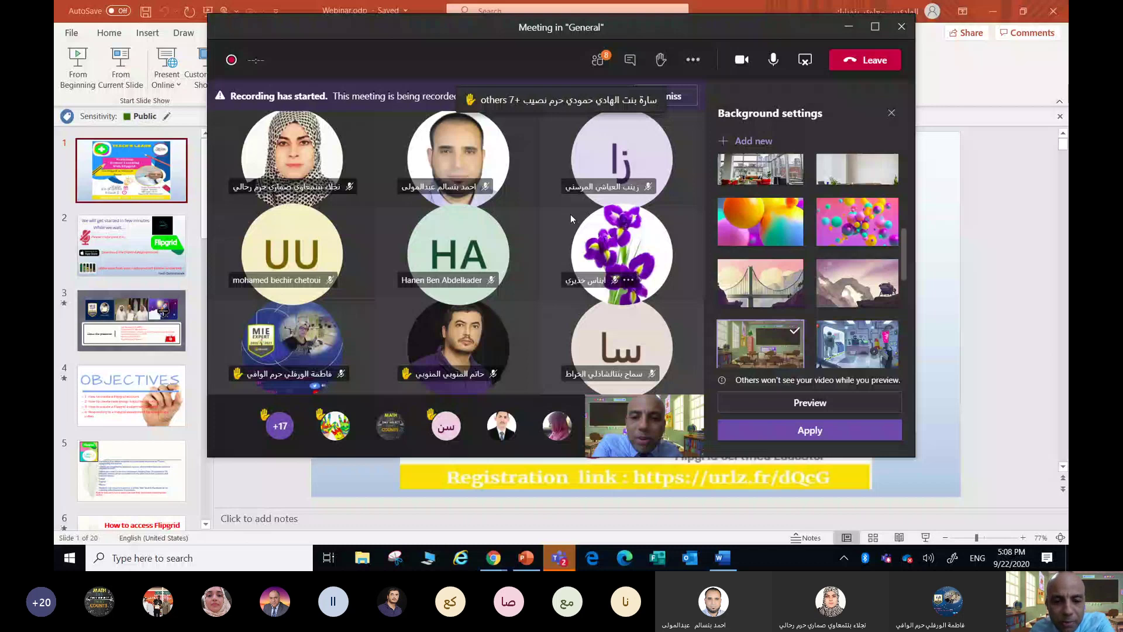
pyautogui.click(559, 558)
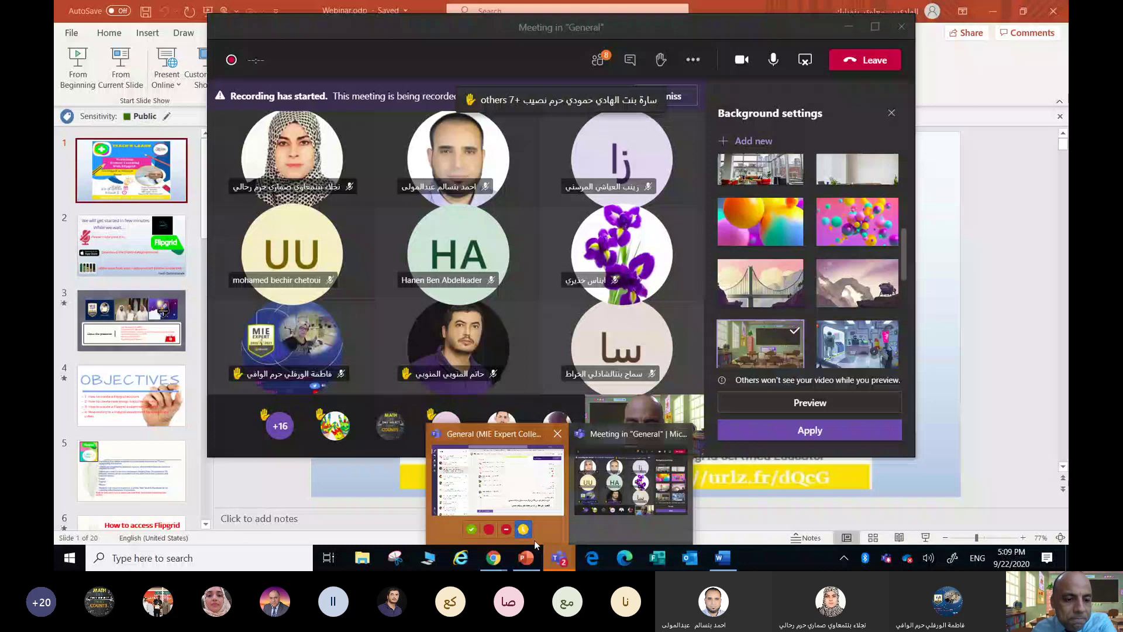
pyautogui.click(526, 557)
pyautogui.scroll(-4, 165, 414)
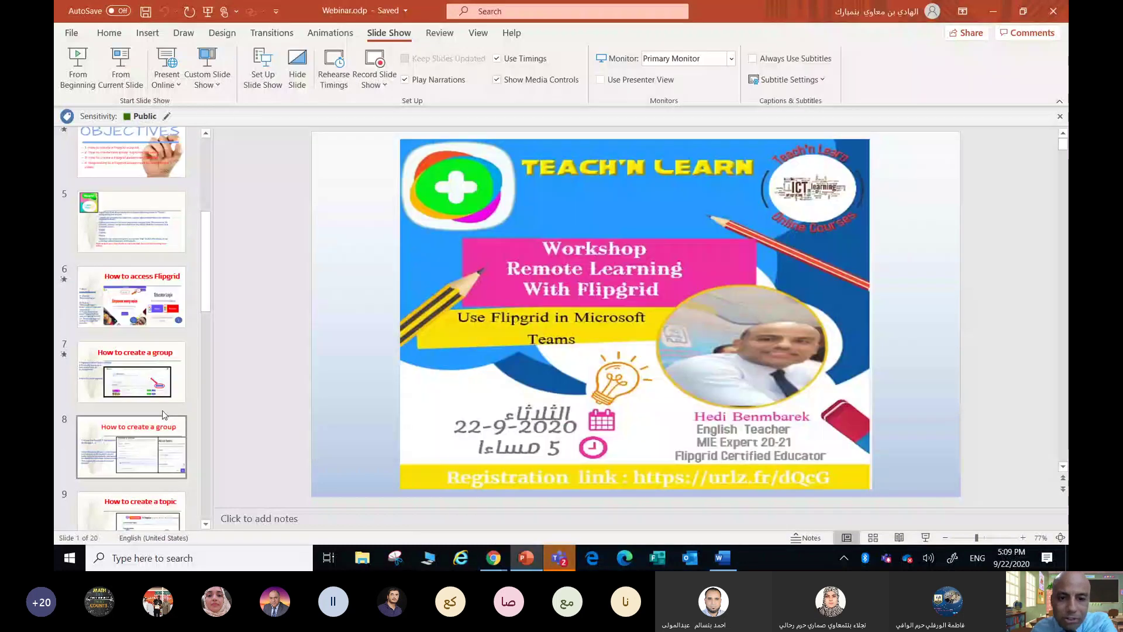
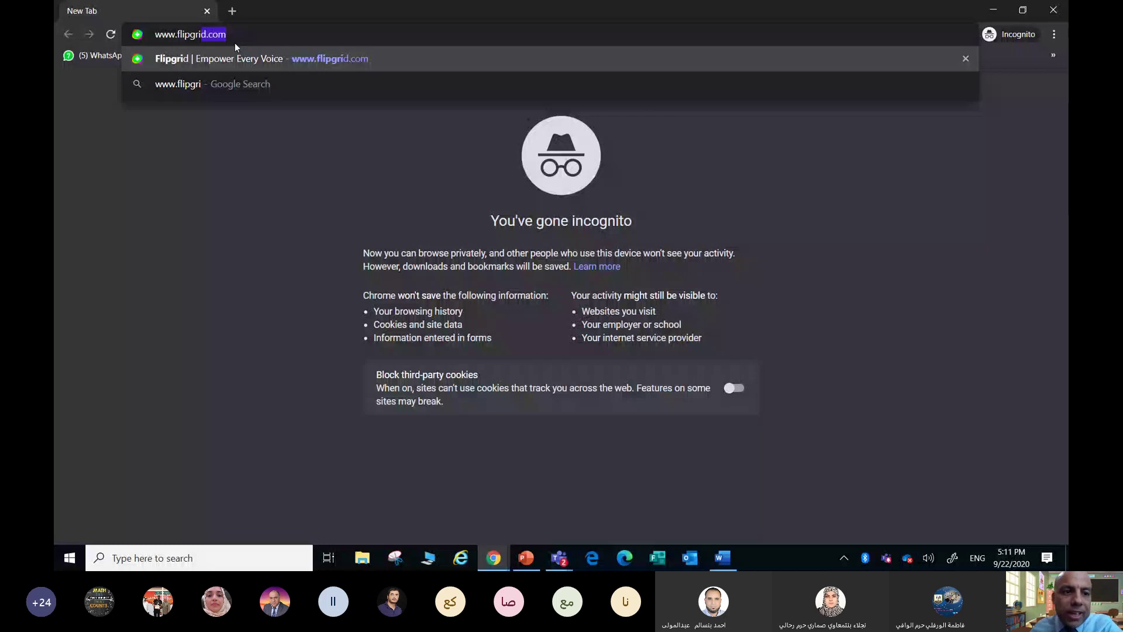
pyautogui.press('Return')
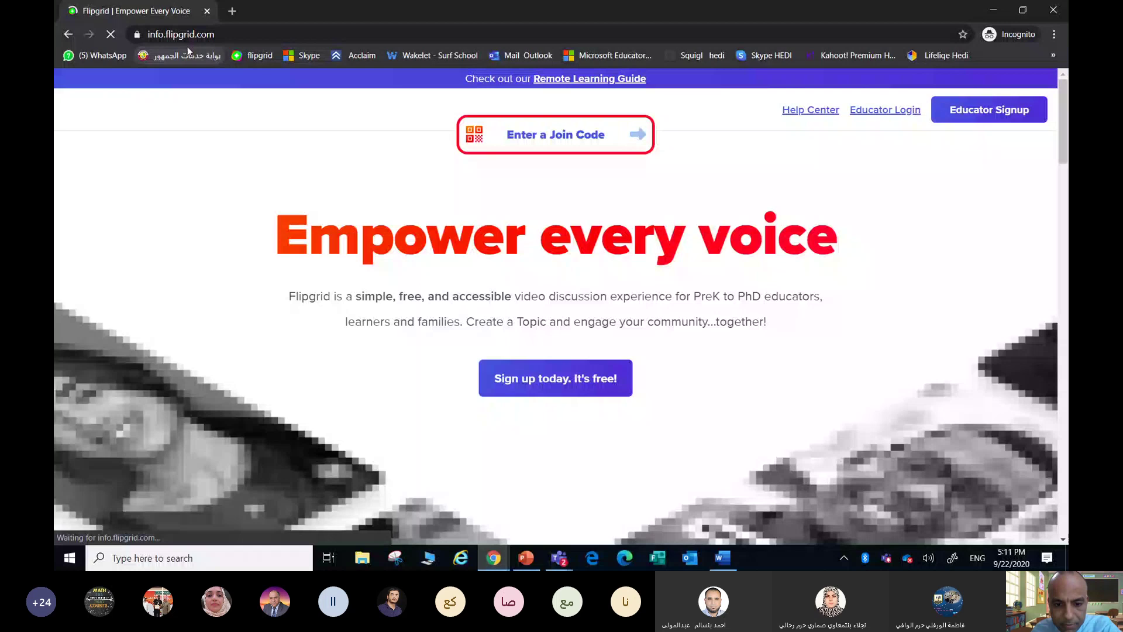
pyautogui.click(551, 550)
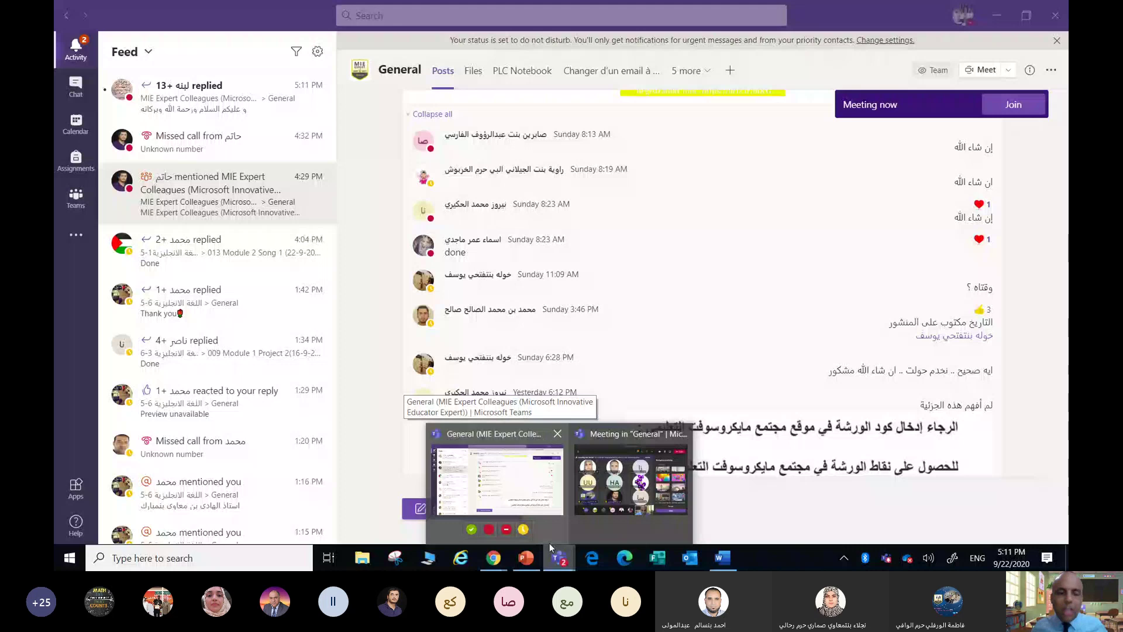
pyautogui.click(494, 557)
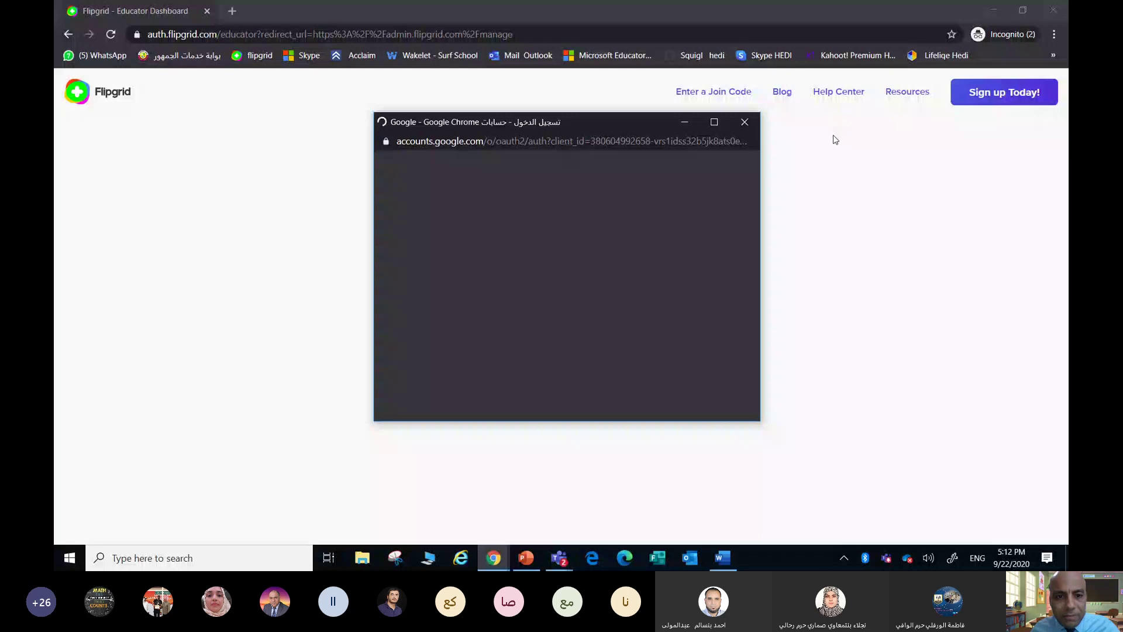
# Check the account details in the Word document and sign in to Flipgrid with Google in Chrome, entering the account password
pyautogui.hotkey('alt', 'Tab')
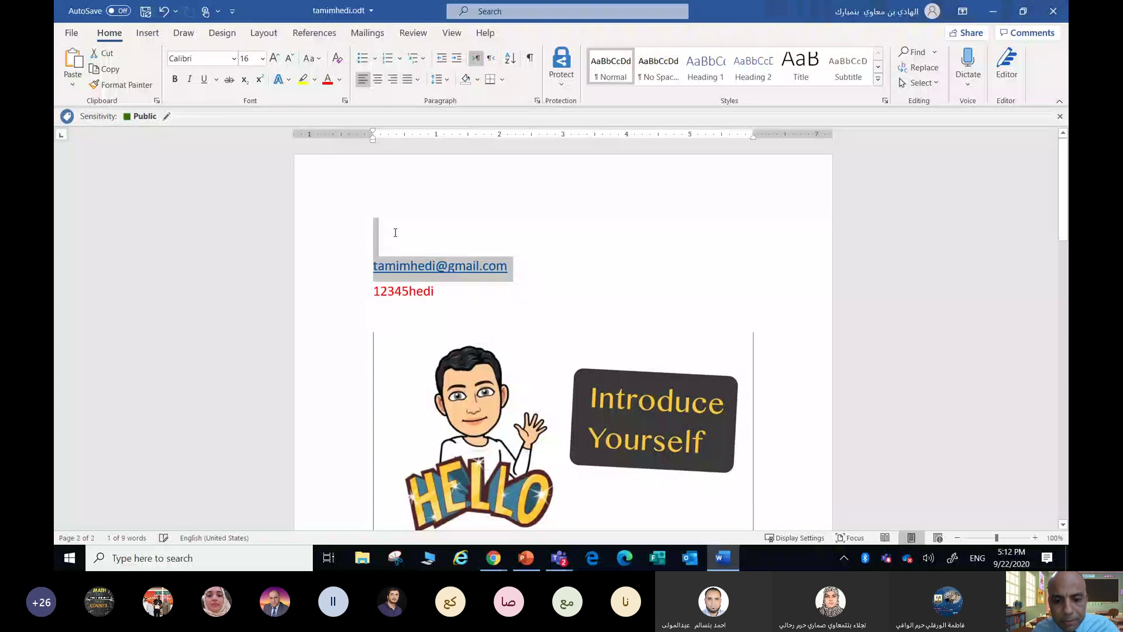
pyautogui.click(496, 552)
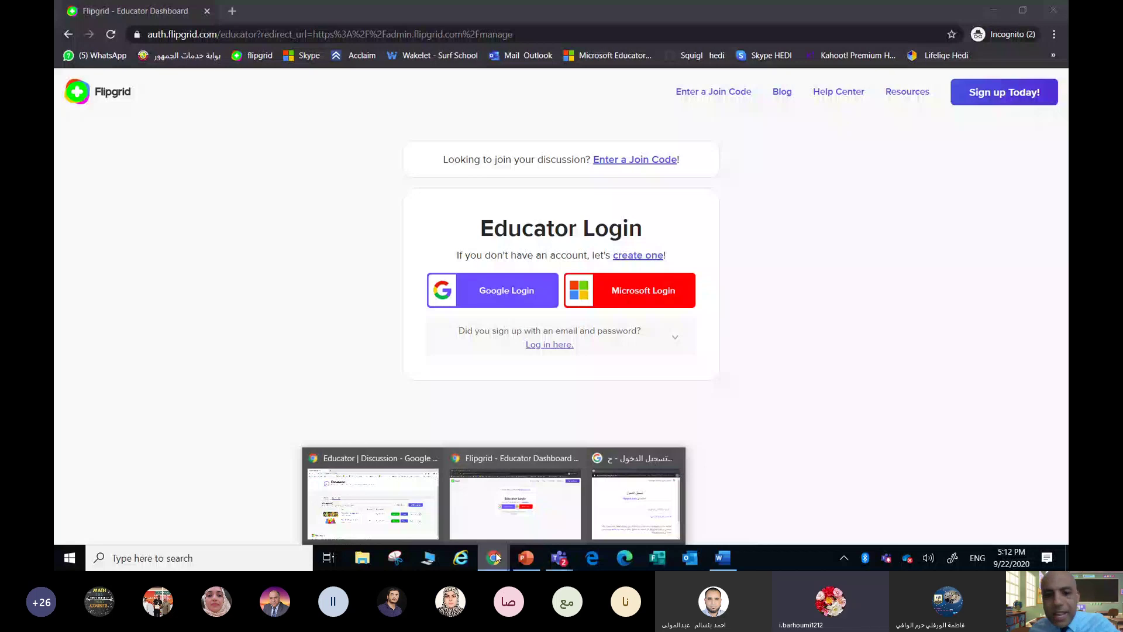
pyautogui.click(636, 502)
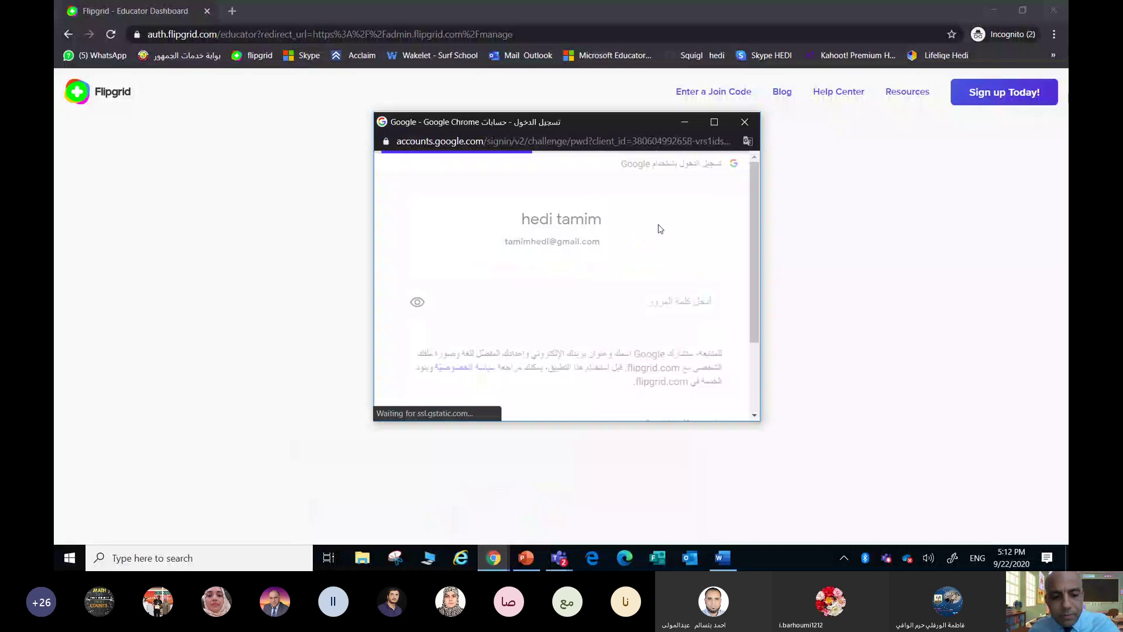
pyautogui.click(673, 298)
pyautogui.write('•••')
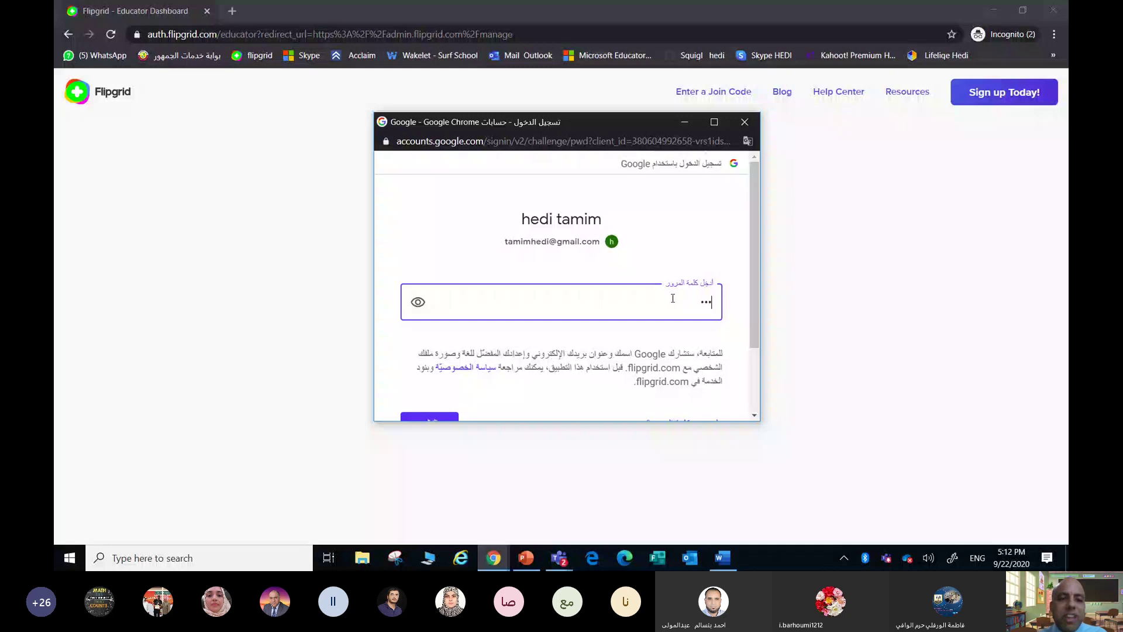
pyautogui.press('Return')
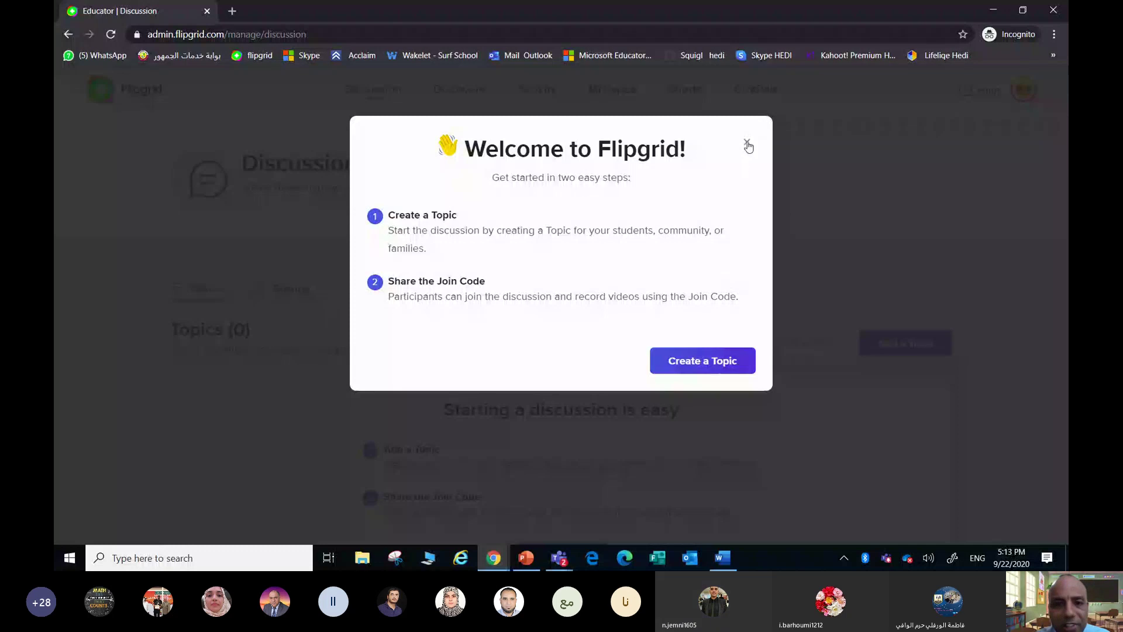
# Dismiss the welcome dialog and set up a private group named "Module 1 People" with students joining by Student Email
pyautogui.click(747, 143)
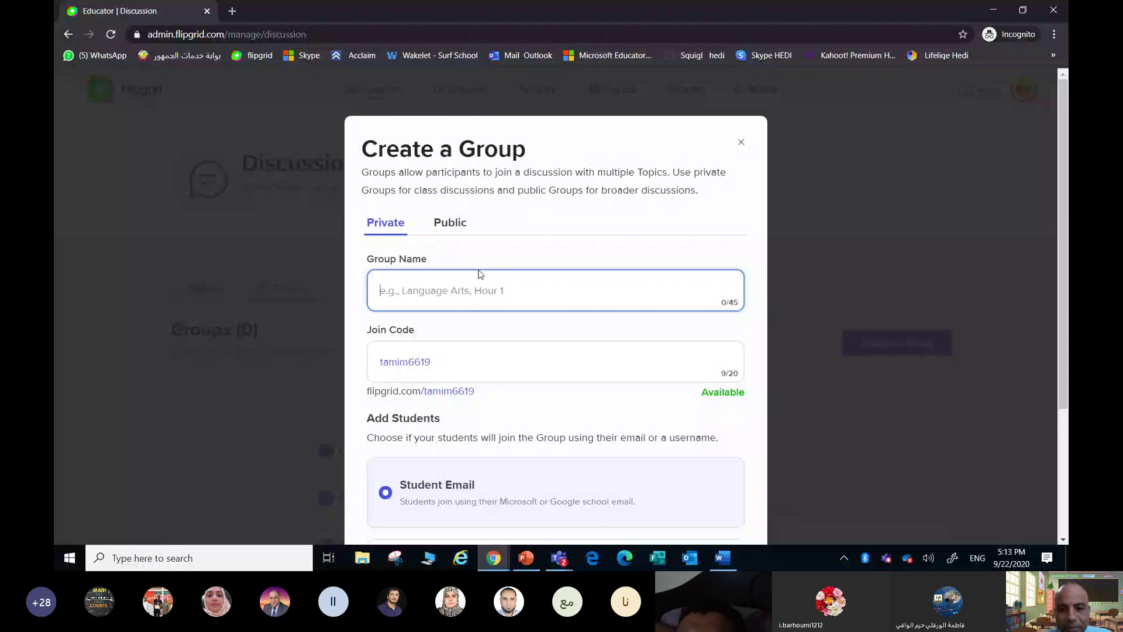
pyautogui.write('5-1')
pyautogui.scroll(-3, 687, 368)
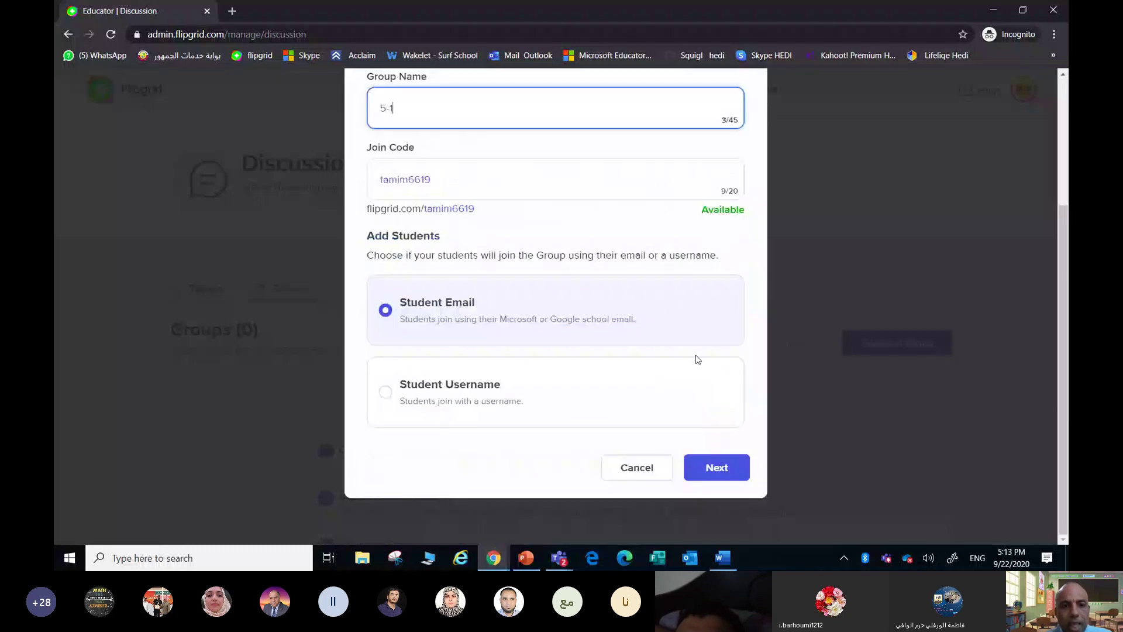
pyautogui.scroll(3, 696, 360)
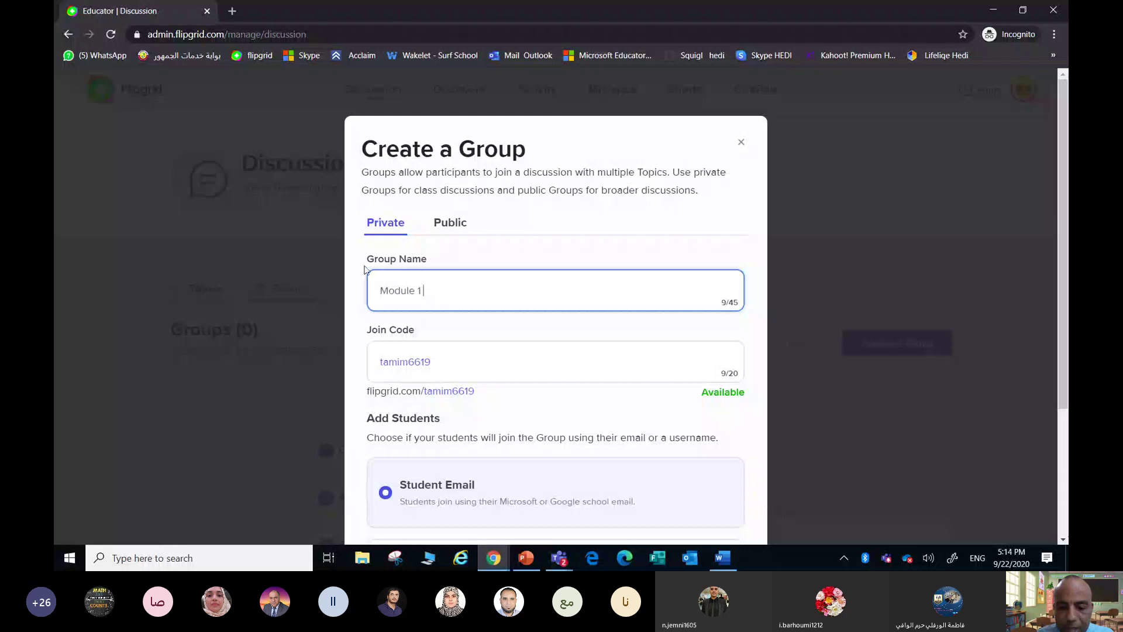
pyautogui.write('People')
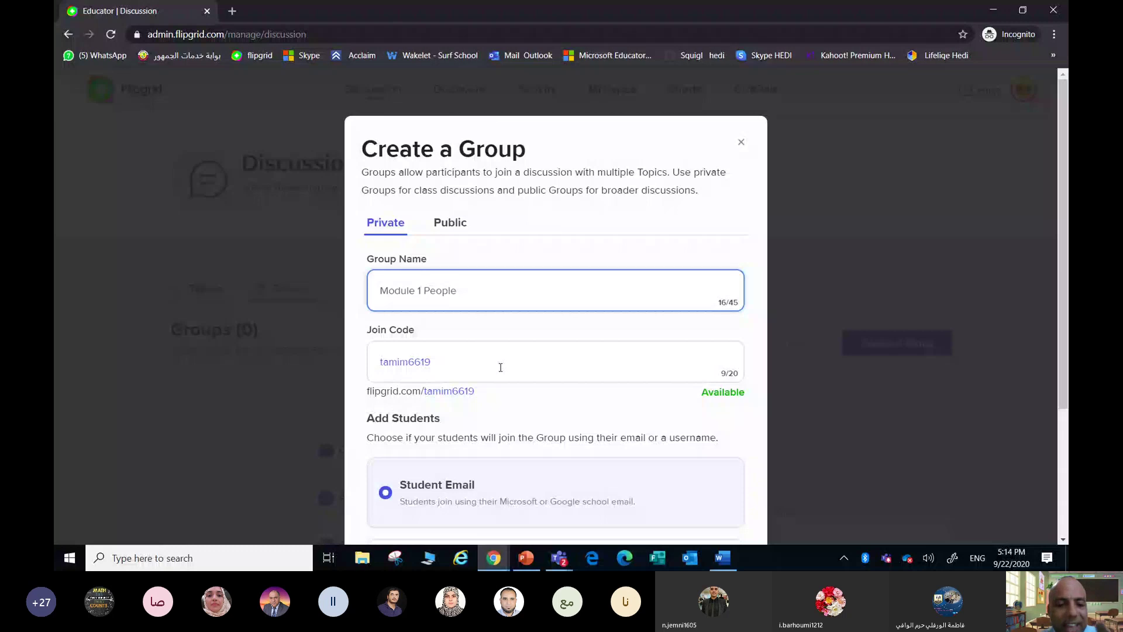
pyautogui.scroll(-3, 468, 345)
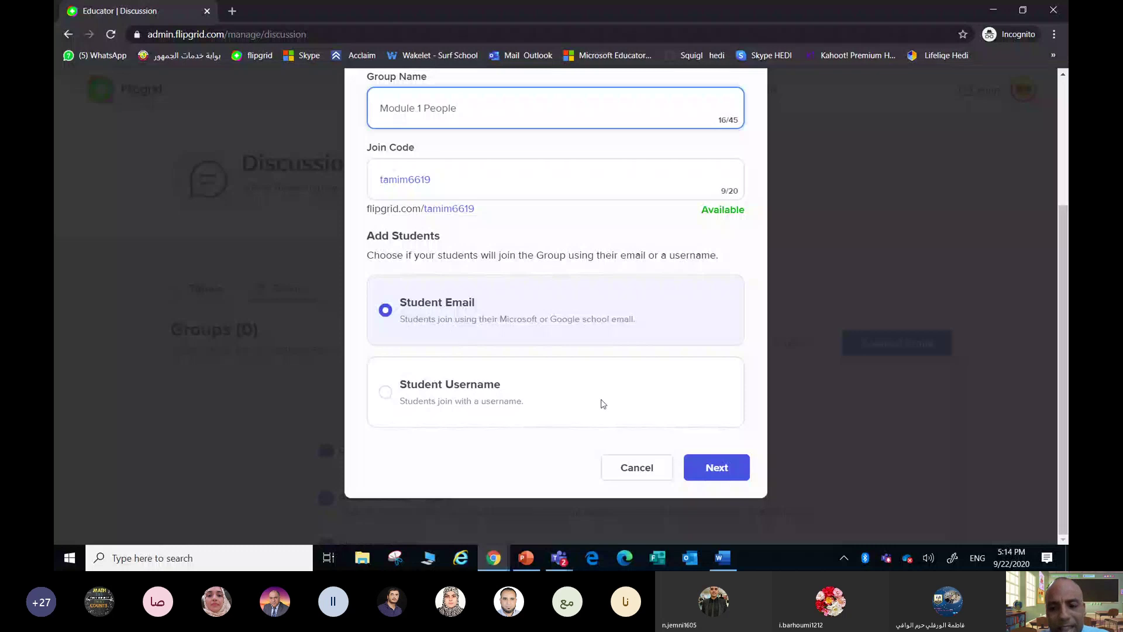
pyautogui.click(717, 468)
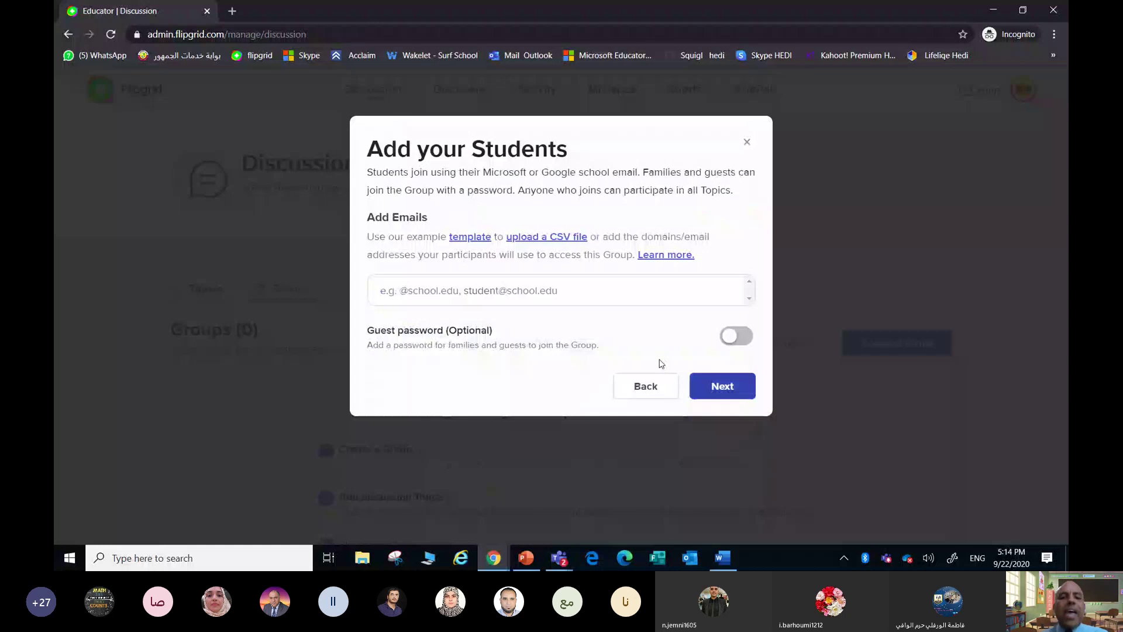
pyautogui.click(531, 292)
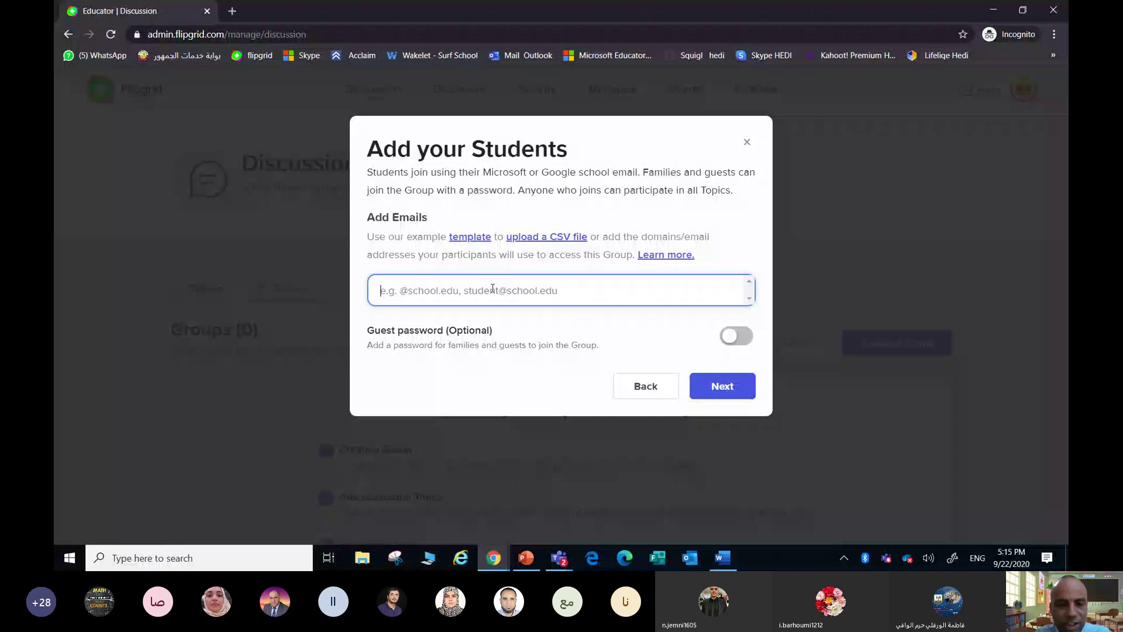
pyautogui.write('@education.')
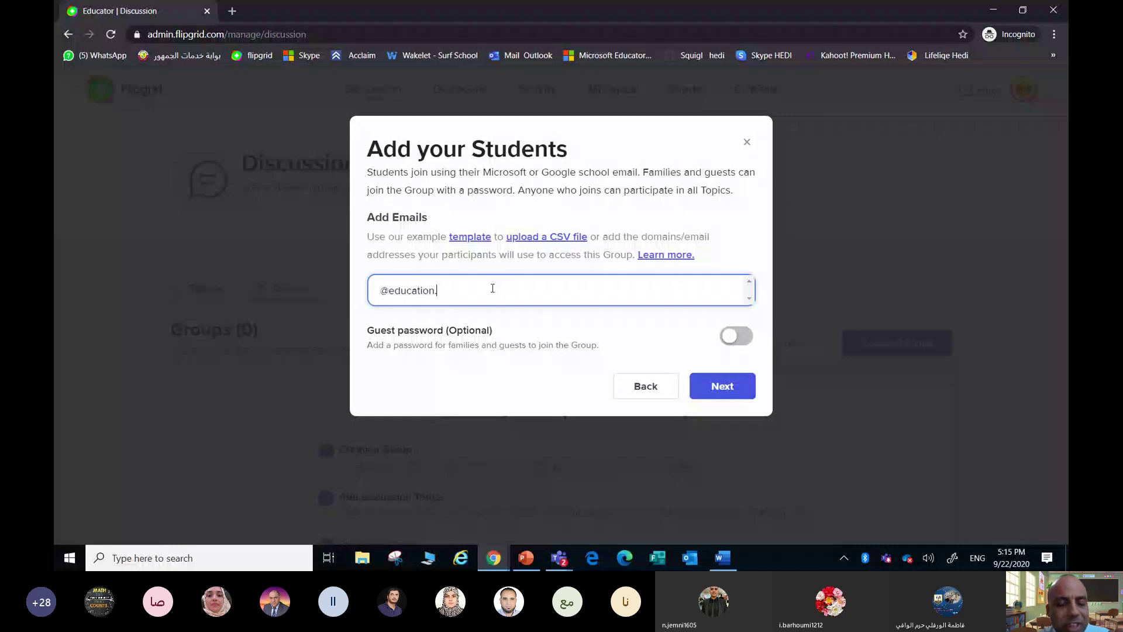
pyautogui.write('qa')
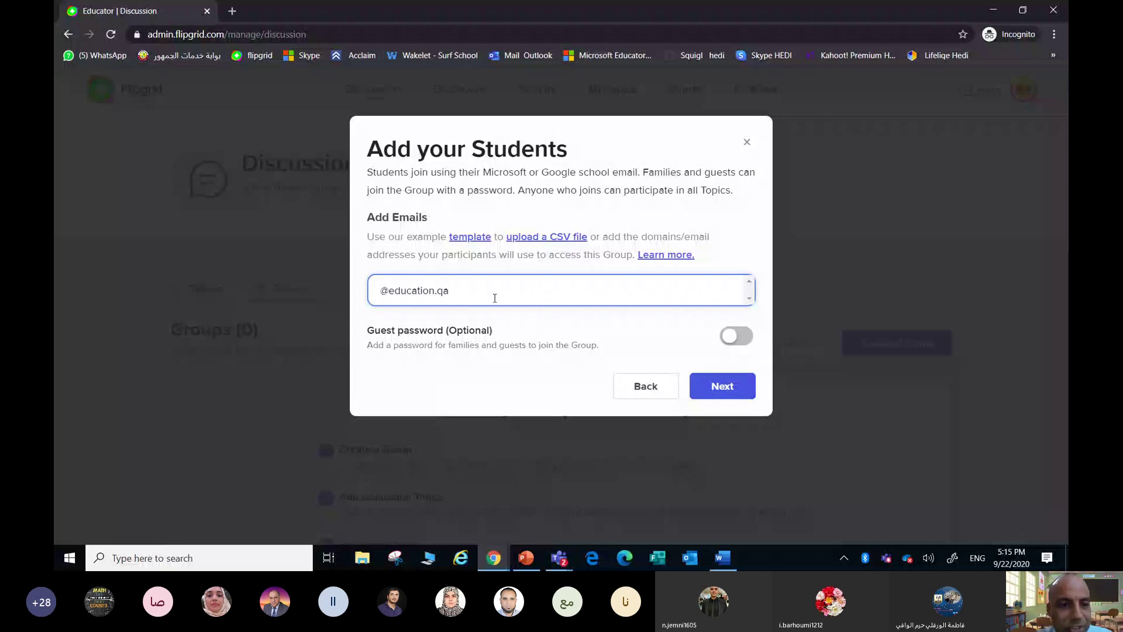
pyautogui.click(725, 386)
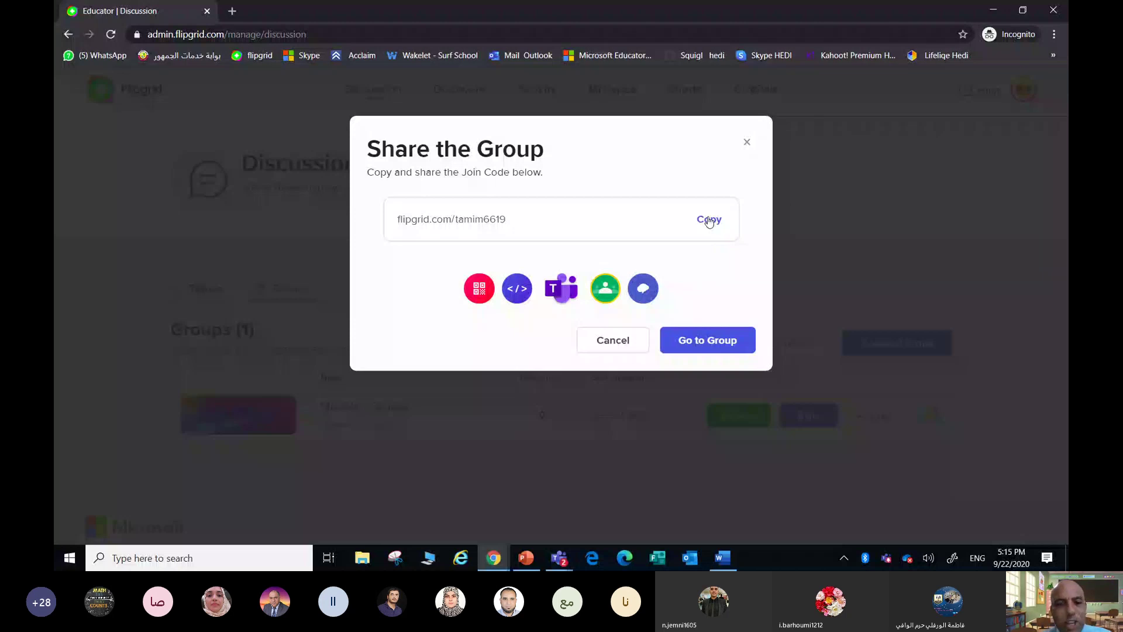
pyautogui.click(700, 349)
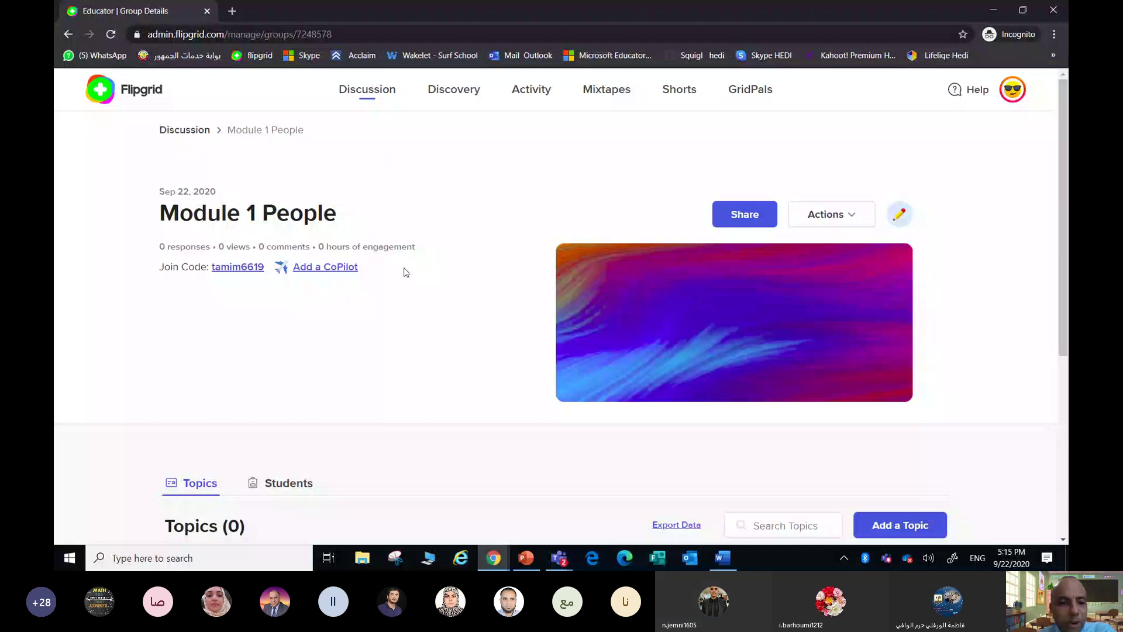
pyautogui.scroll(-3, 426, 336)
pyautogui.scroll(3, 475, 257)
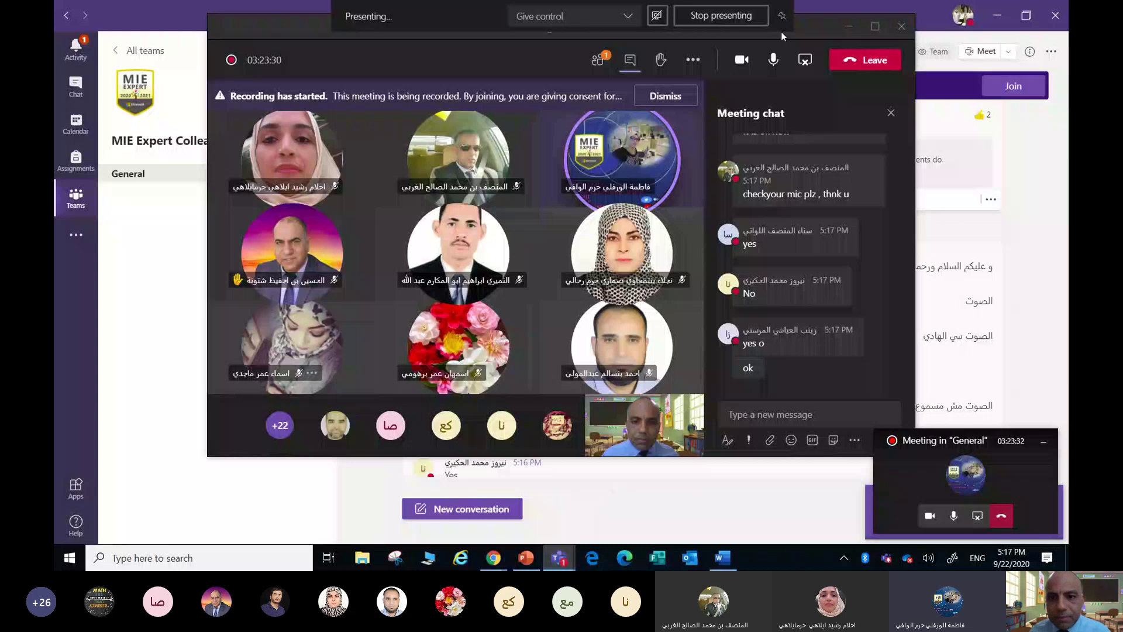
# Turn off the camera in the Teams meeting and switch back to the "Module 1 People" group page in Chrome
pyautogui.click(742, 60)
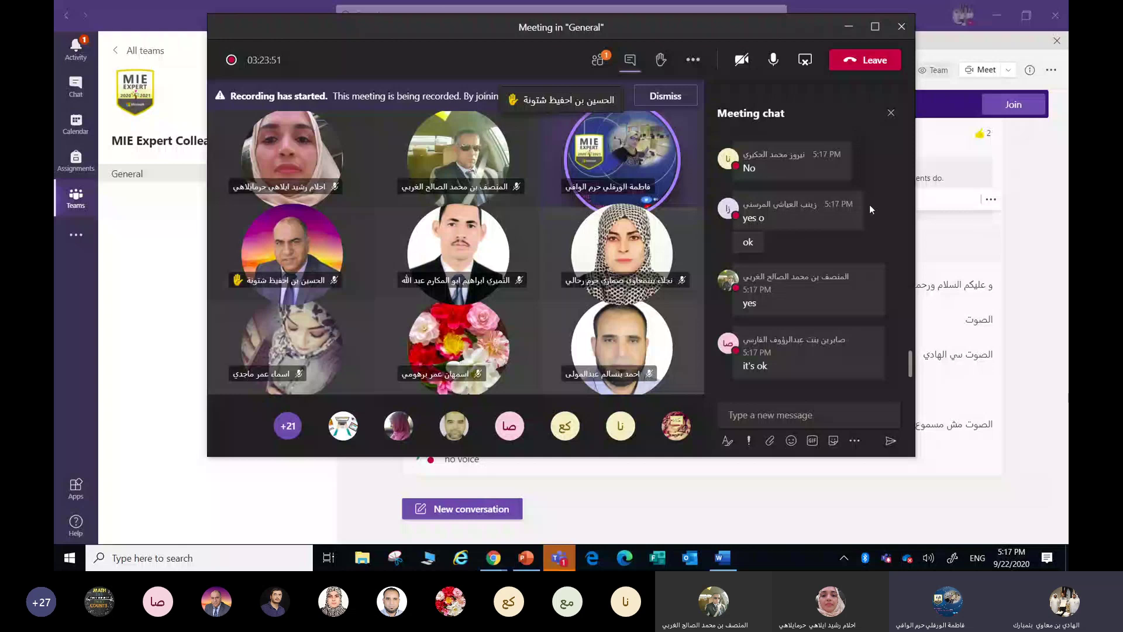
pyautogui.moveTo(839, 178)
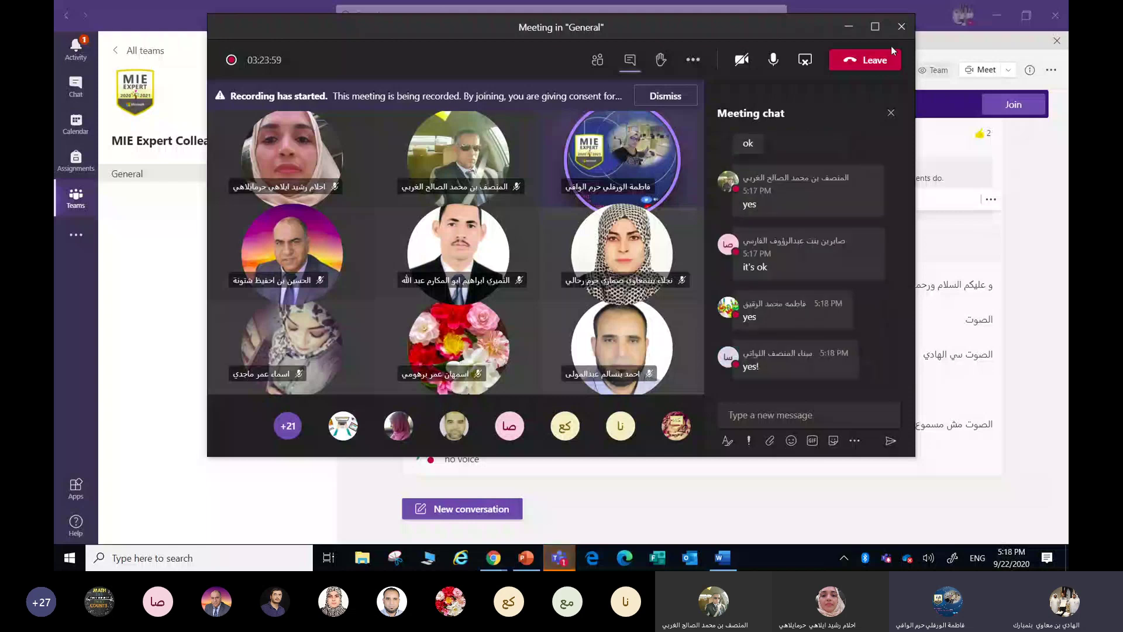
pyautogui.click(806, 60)
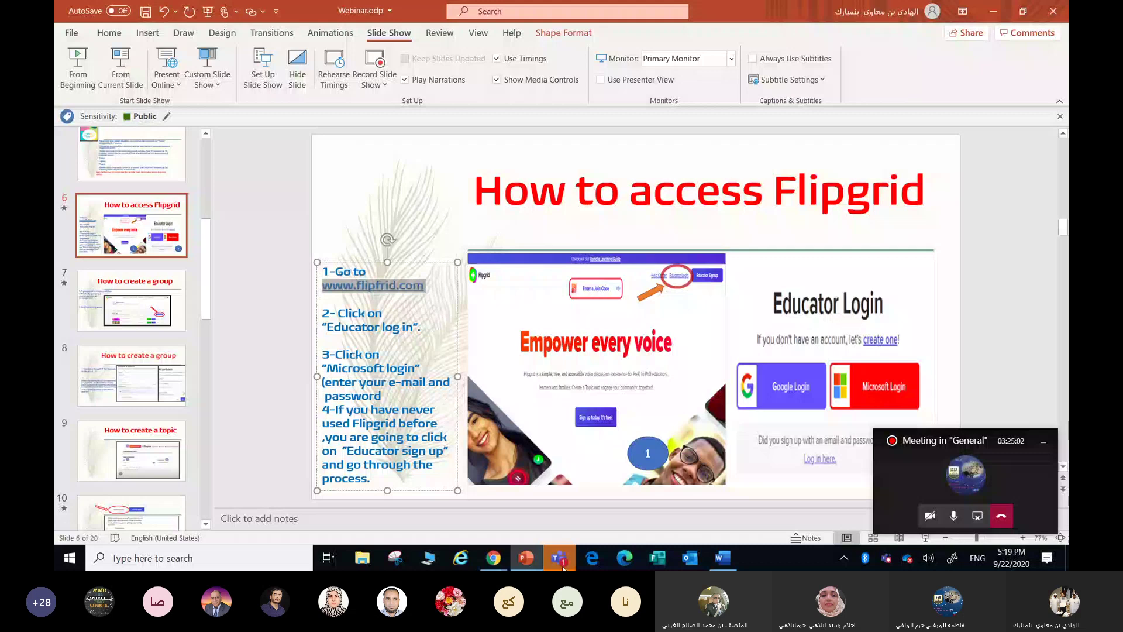
pyautogui.click(496, 559)
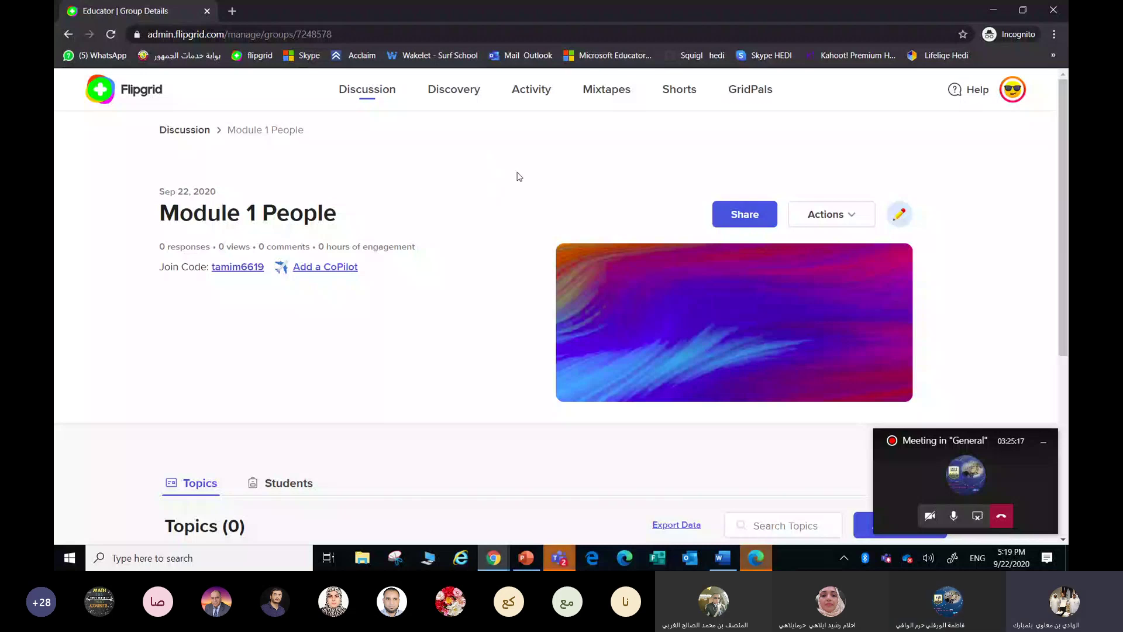
# Look over the "Module 1 People" group page and open the group's settings for editing
pyautogui.scroll(-1, 728, 244)
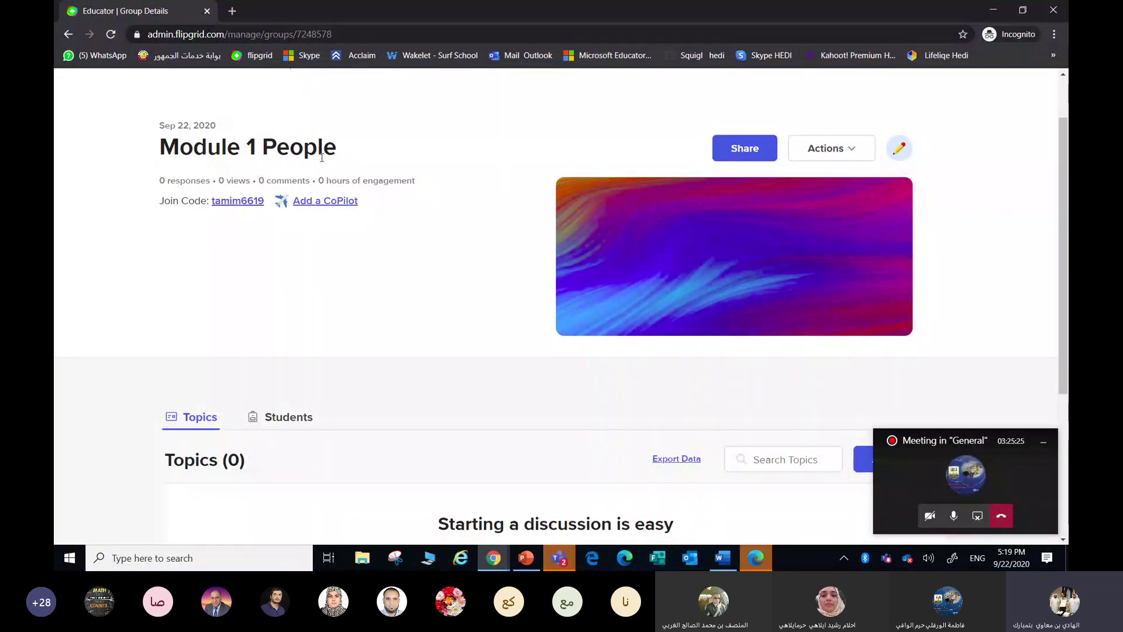
pyautogui.scroll(-4, 301, 181)
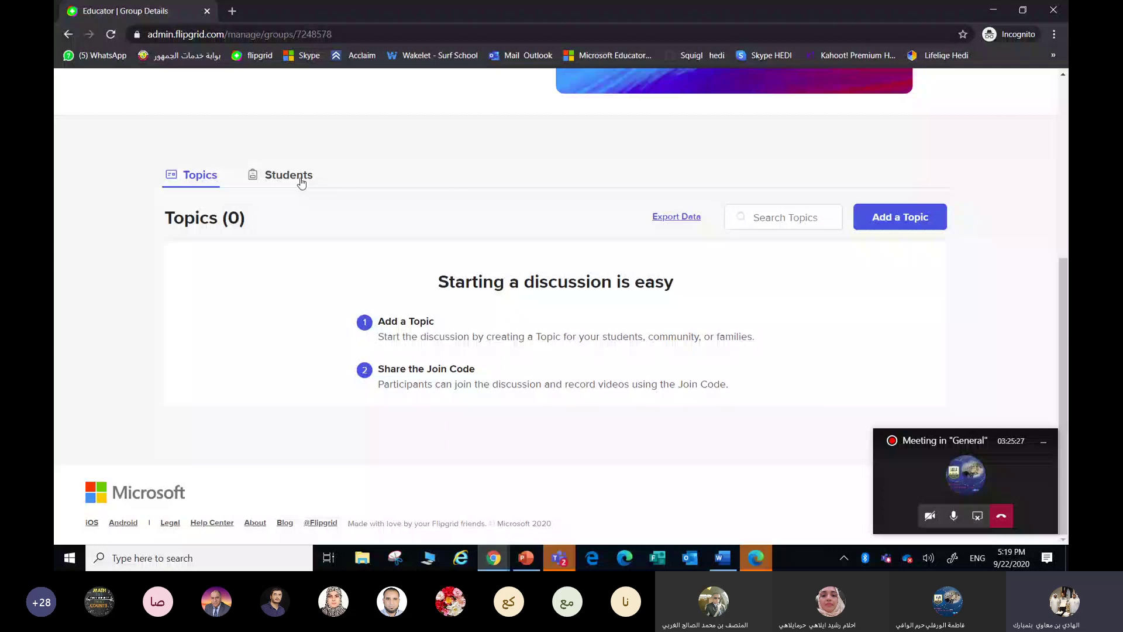
pyautogui.scroll(2, 393, 183)
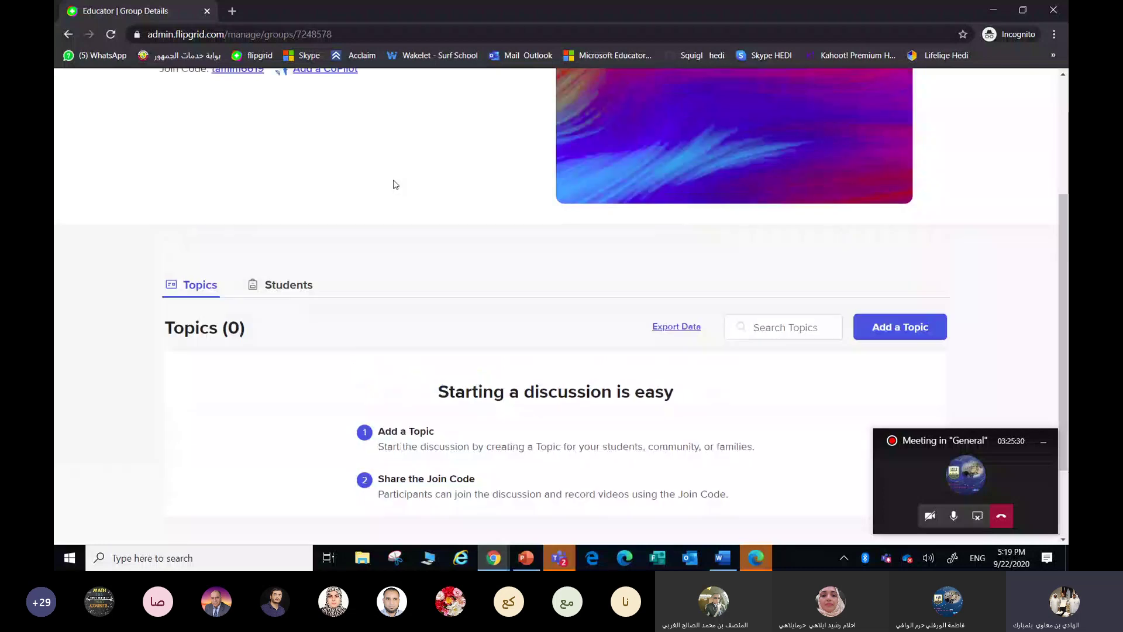
pyautogui.scroll(3, 395, 184)
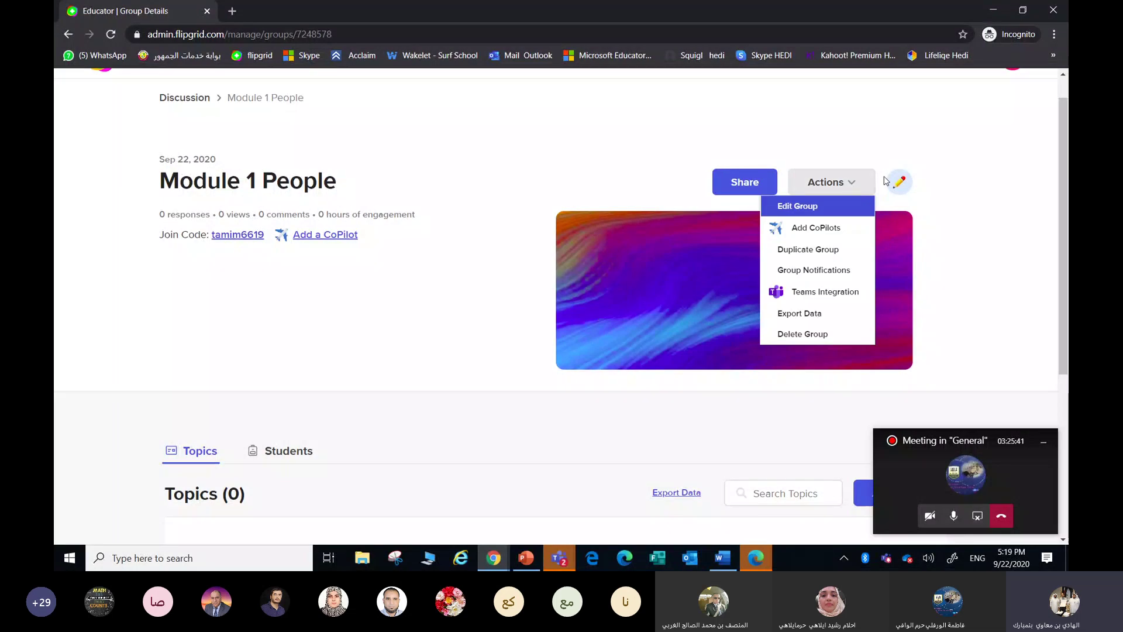
pyautogui.click(899, 186)
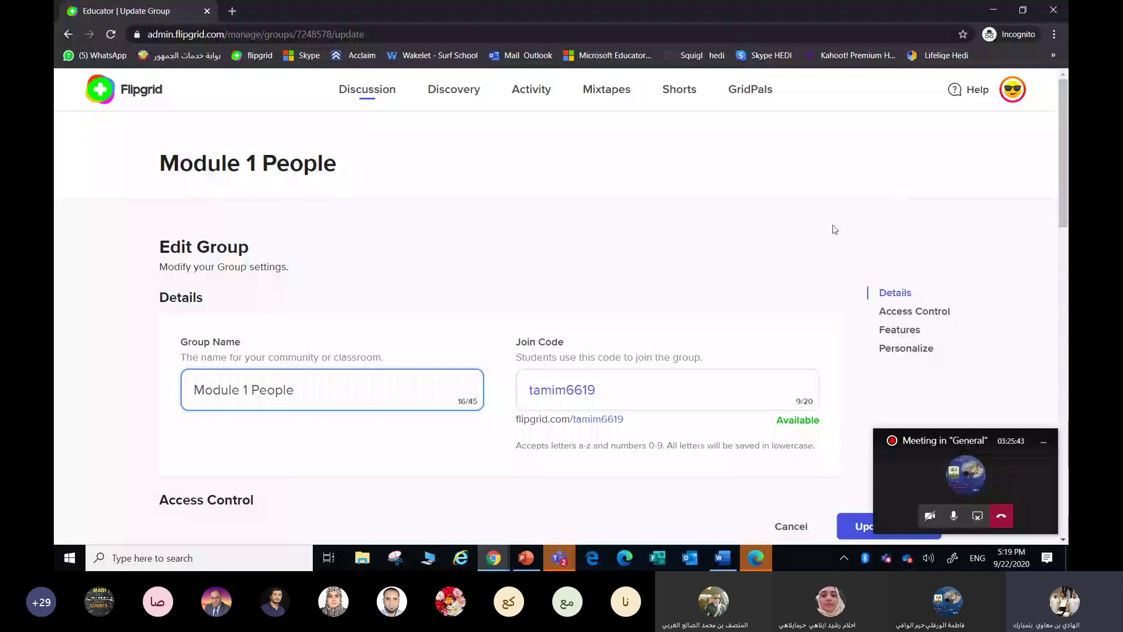
# Review the group's access control and feature settings, including the available Status options
pyautogui.scroll(-10, 763, 251)
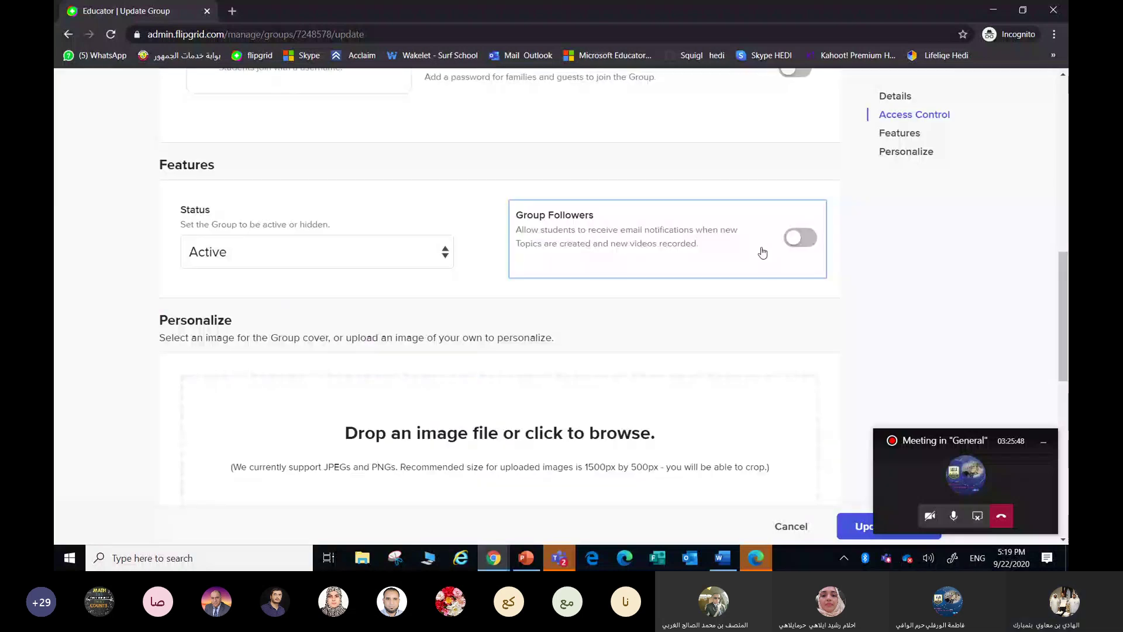
pyautogui.scroll(10, 762, 251)
pyautogui.scroll(-2, 750, 219)
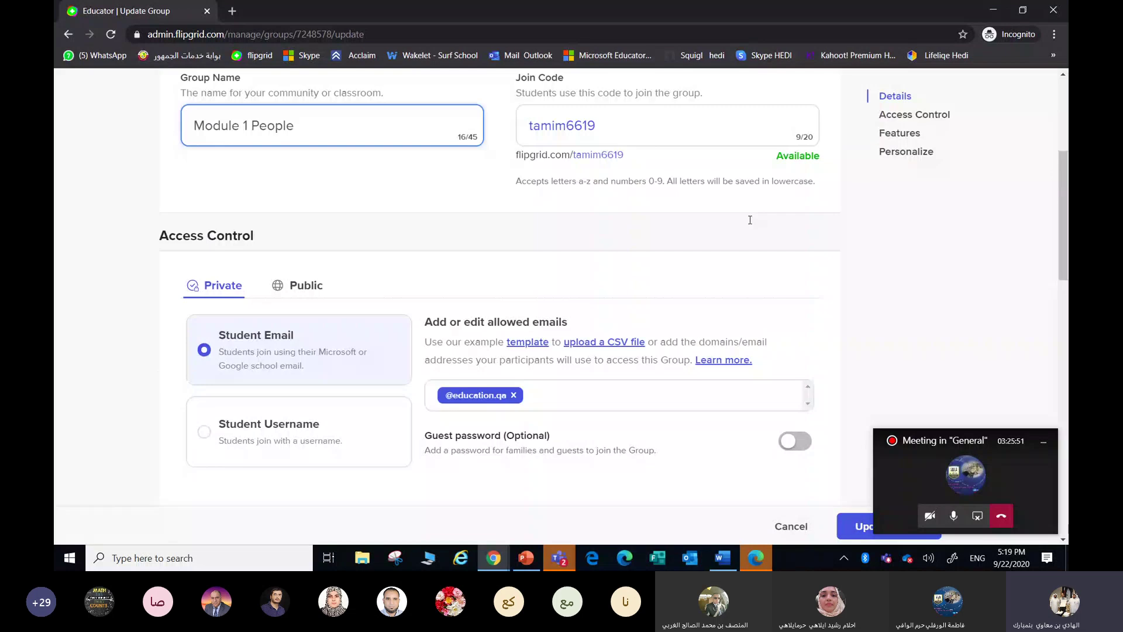
pyautogui.scroll(-2, 750, 220)
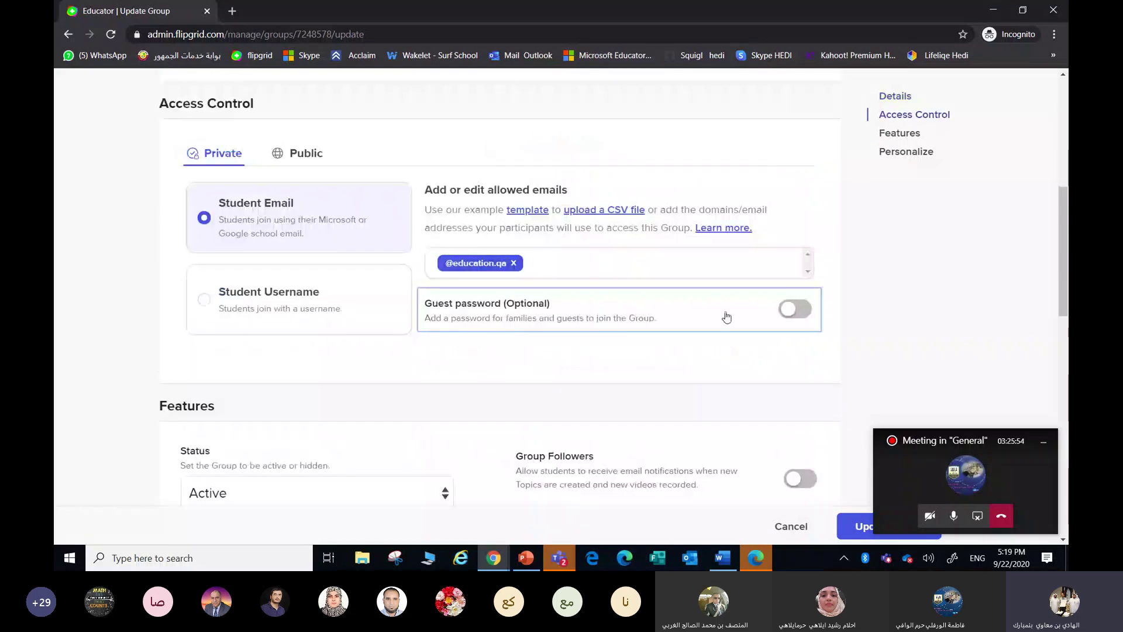
pyautogui.scroll(-3, 726, 317)
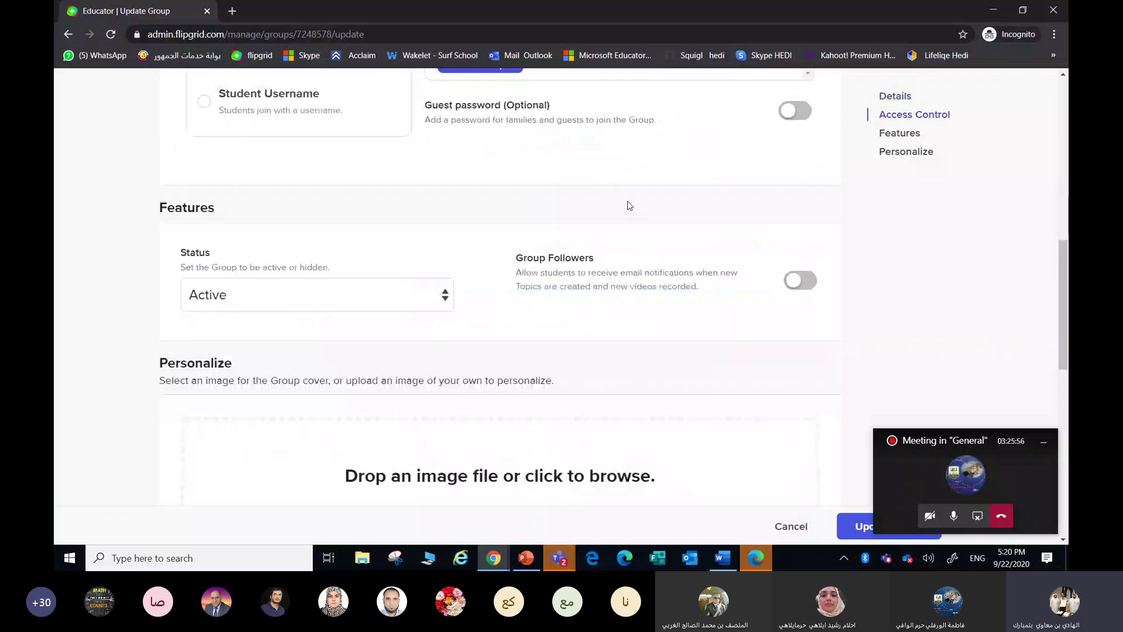
pyautogui.click(446, 300)
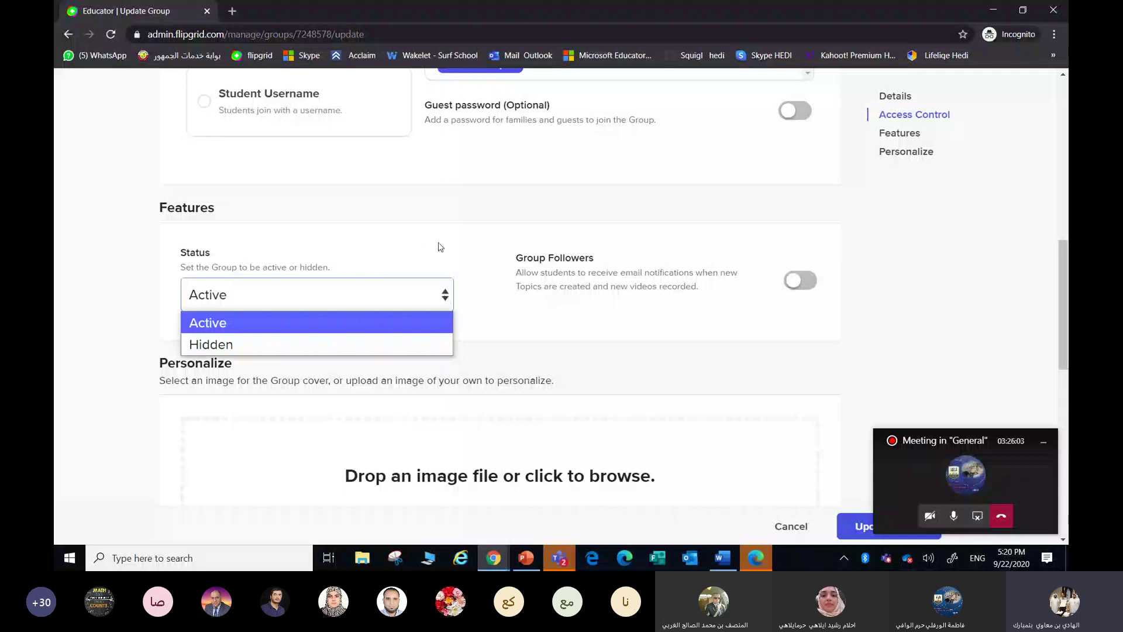
# Upload fc.png from the "today's webinar" folder as the group cover, crop it with the default frame, and update the group
pyautogui.scroll(-7, 441, 246)
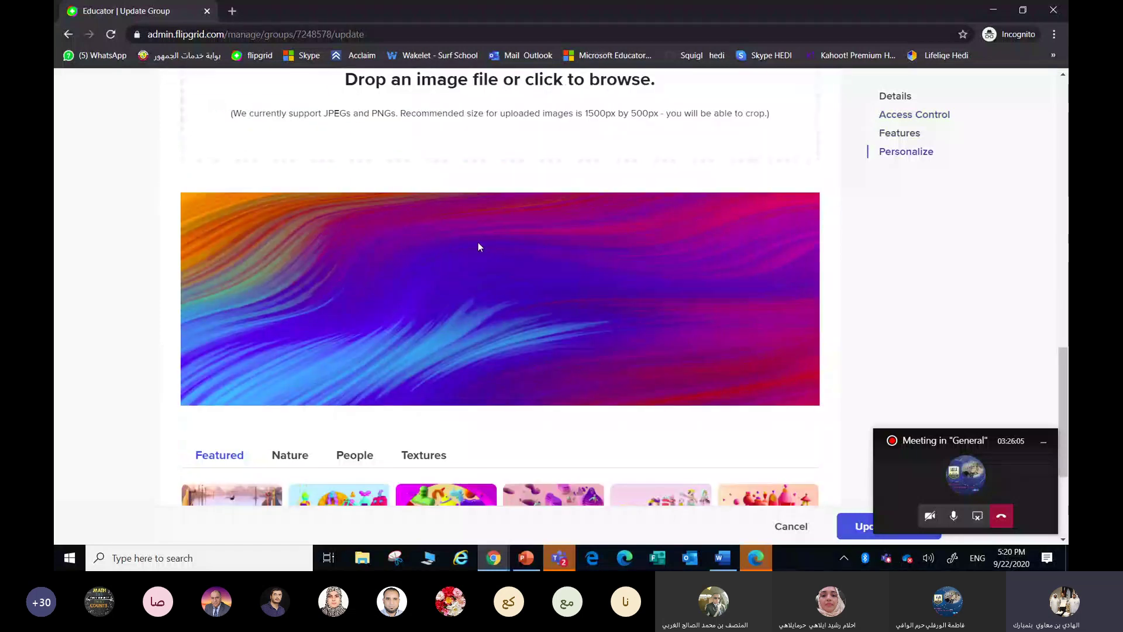
pyautogui.scroll(1, 517, 264)
pyautogui.scroll(1, 515, 262)
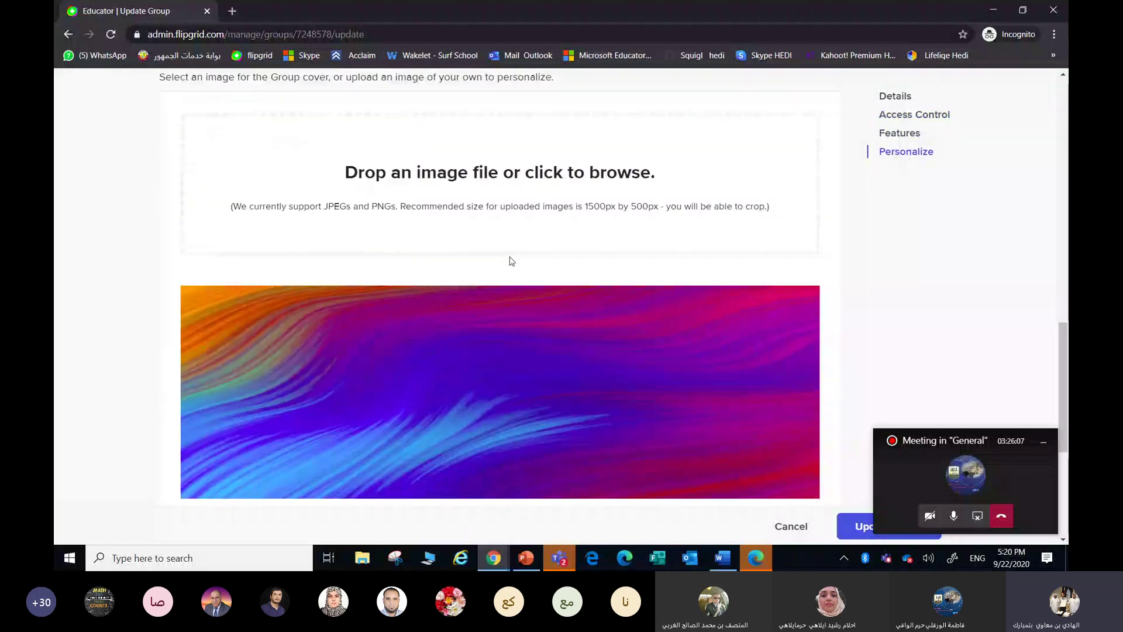
pyautogui.scroll(2, 512, 261)
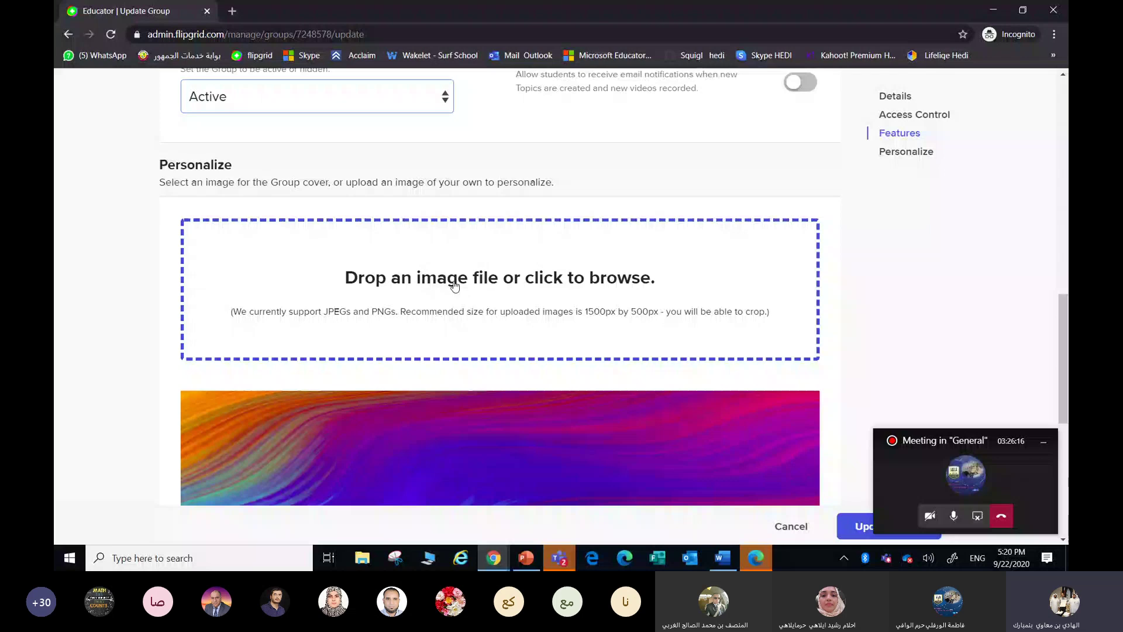
pyautogui.click(503, 276)
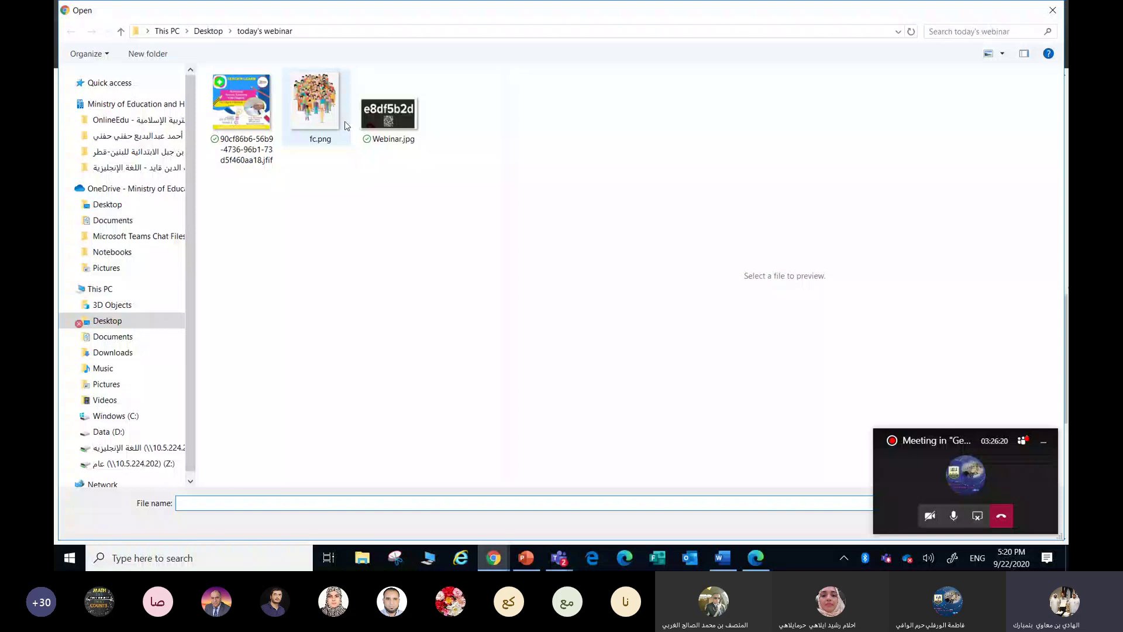
pyautogui.click(320, 139)
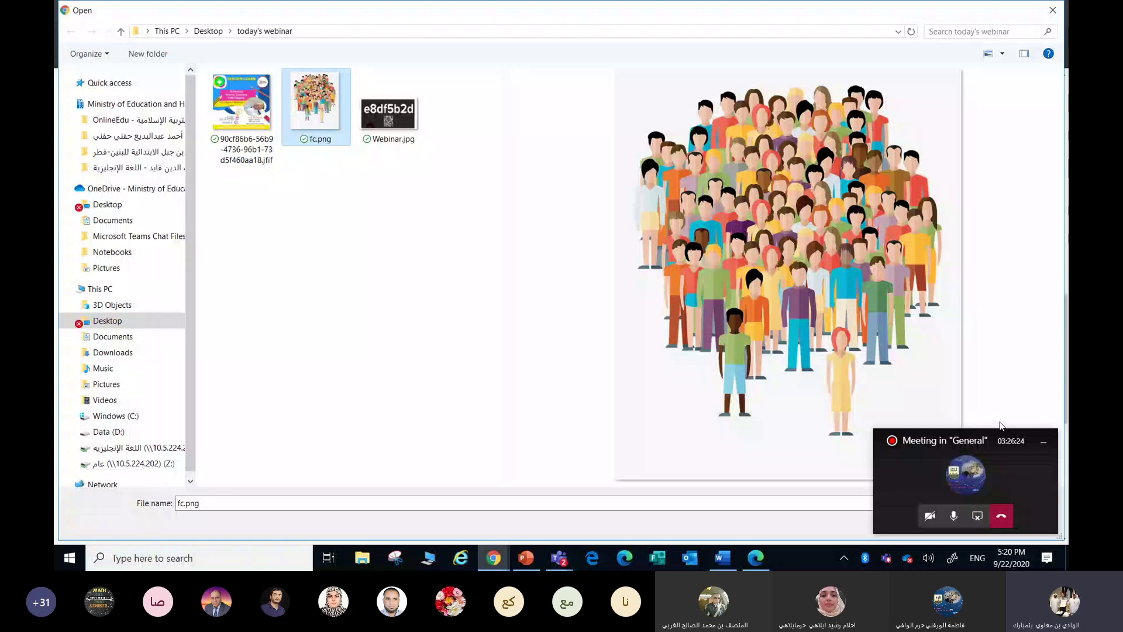
pyautogui.press('Return')
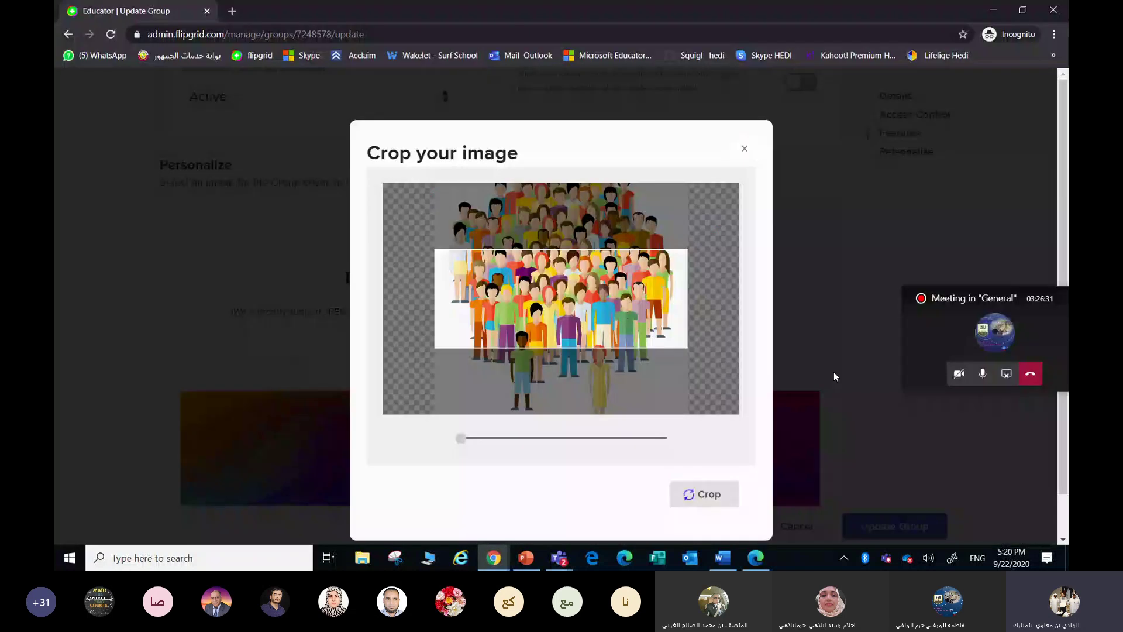
pyautogui.click(706, 493)
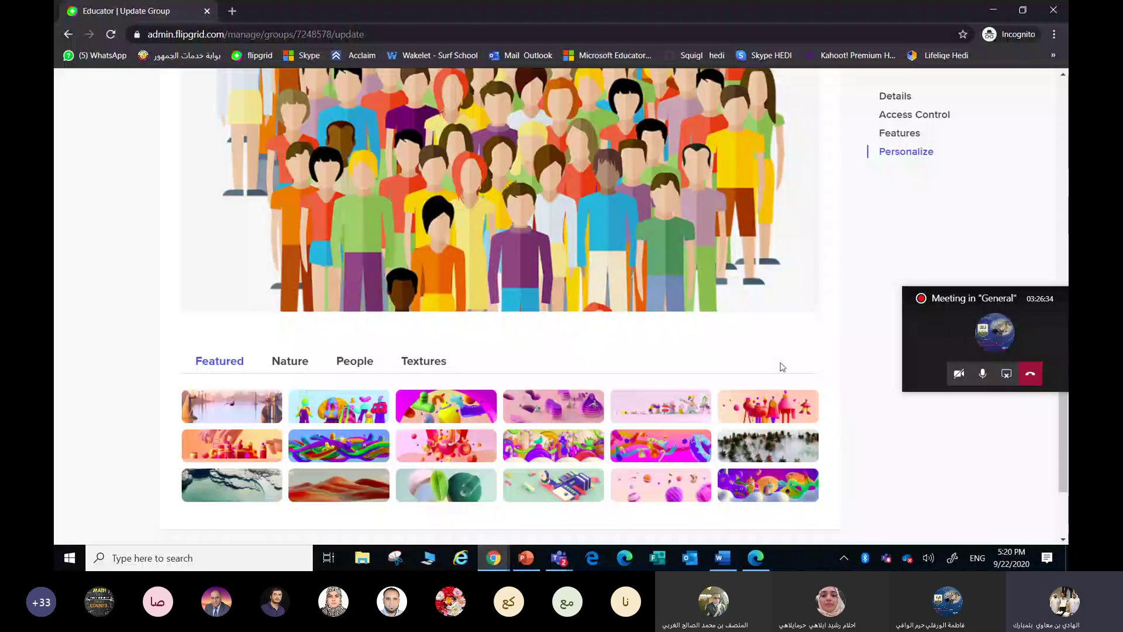
pyautogui.scroll(5, 731, 351)
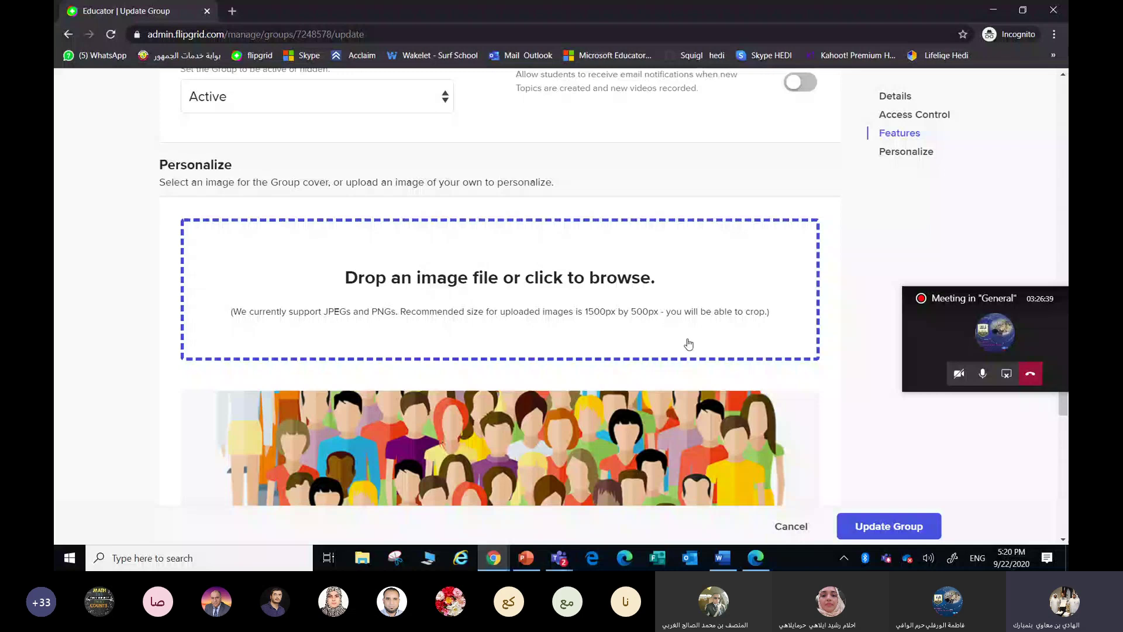
pyautogui.scroll(-4, 689, 344)
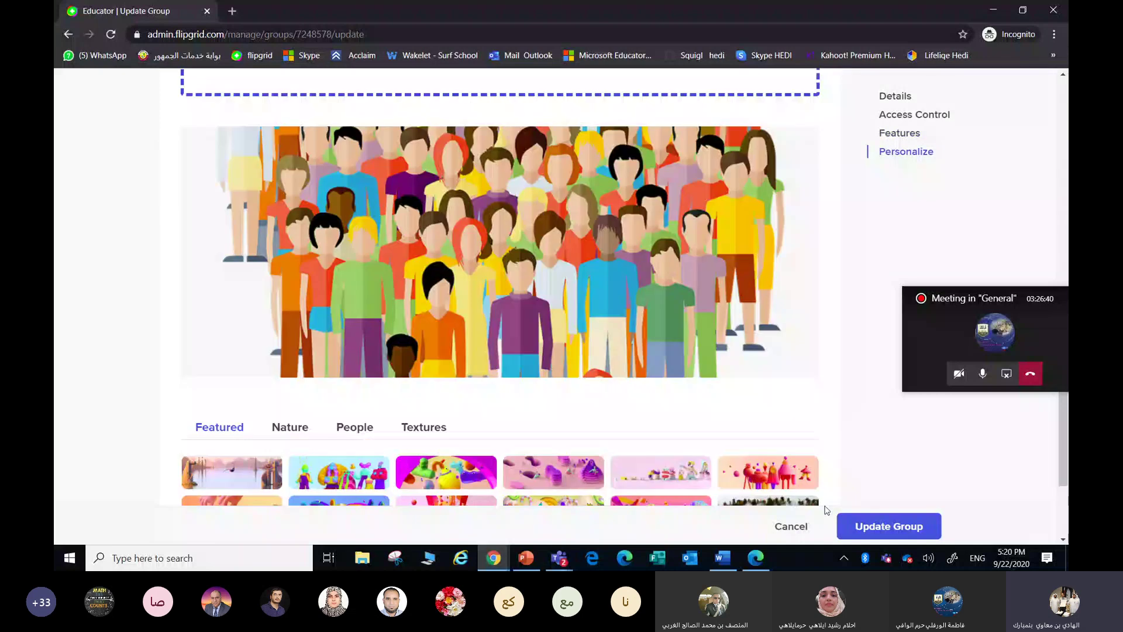
pyautogui.click(847, 522)
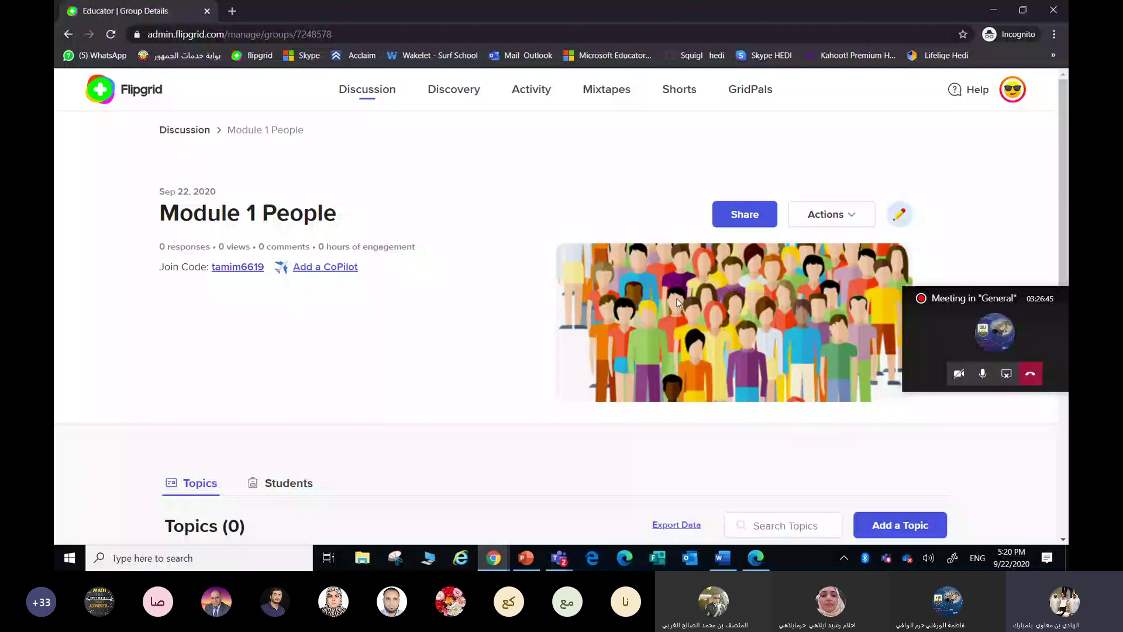
# Add a new topic to the group, dismiss the first-topic introduction, and title the topic "Introducing yourself"
pyautogui.scroll(-3, 677, 302)
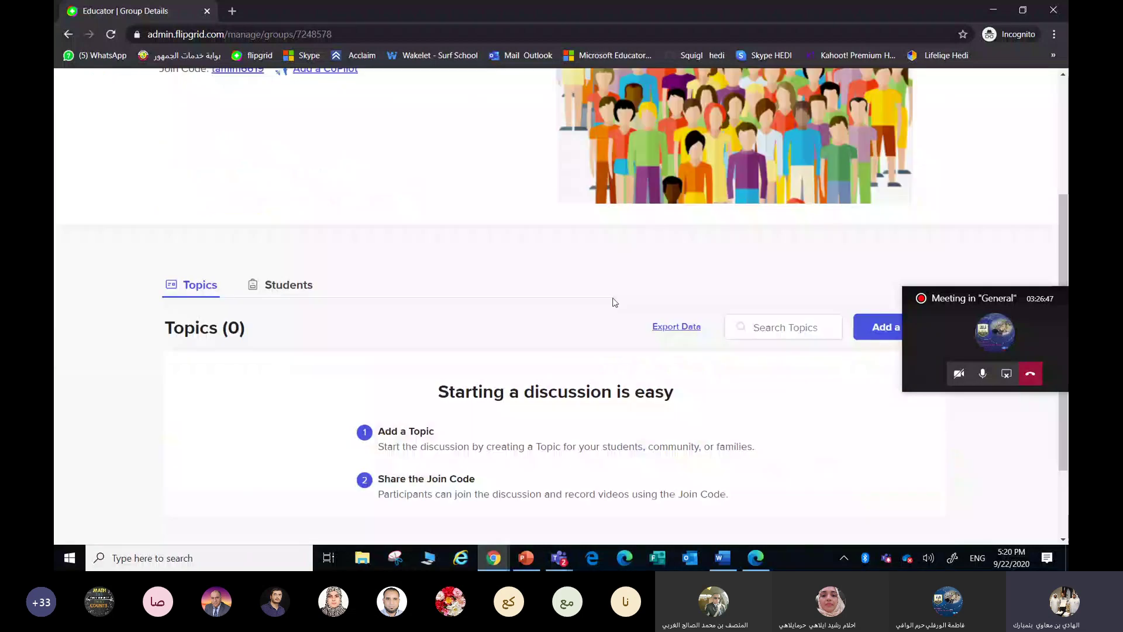
pyautogui.scroll(-1, 615, 302)
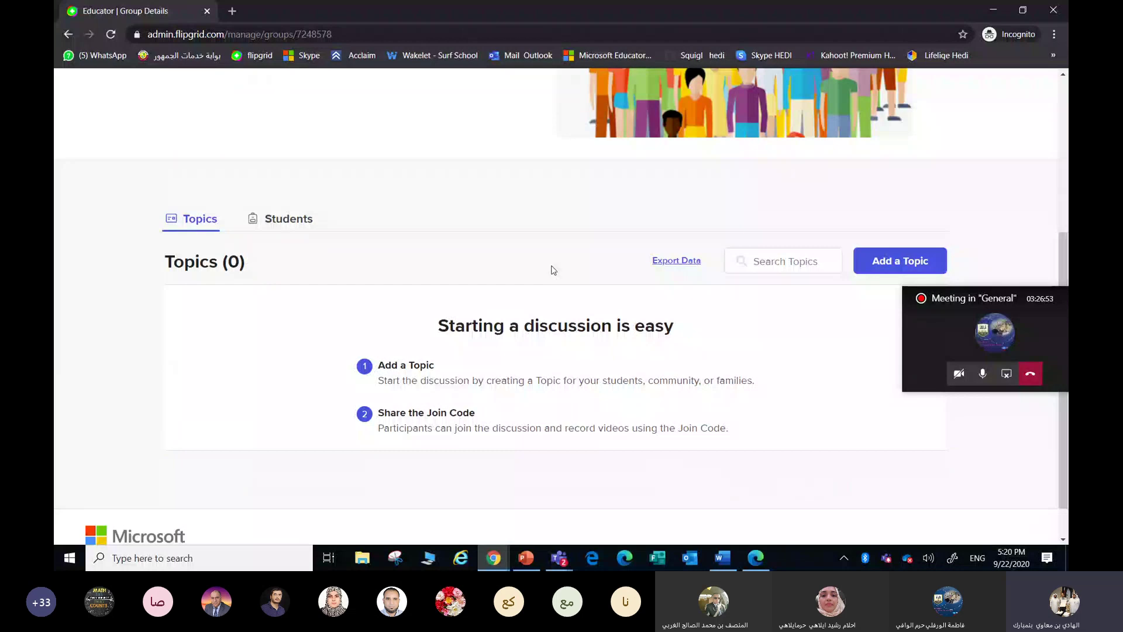
pyautogui.click(901, 266)
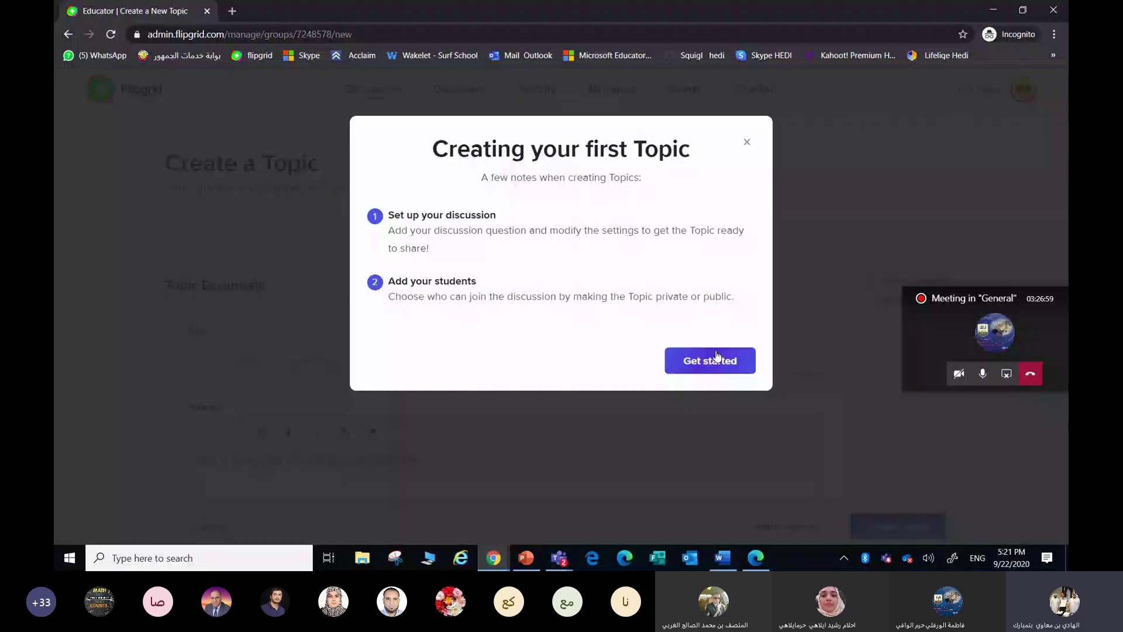
pyautogui.click(717, 356)
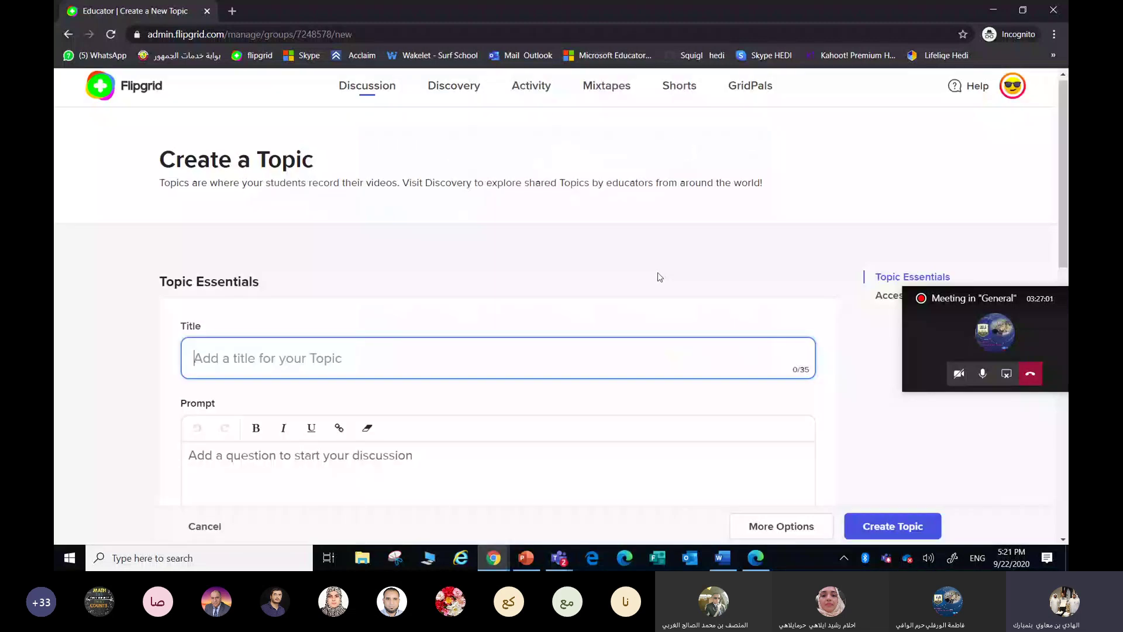
pyautogui.scroll(-1, 639, 253)
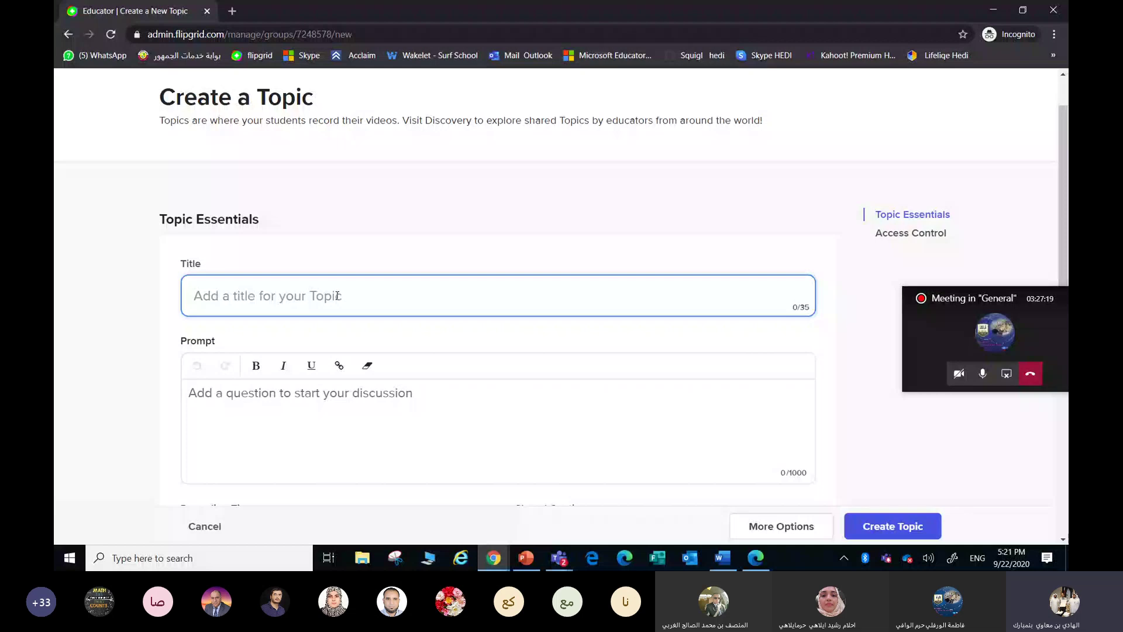
pyautogui.write('Intr')
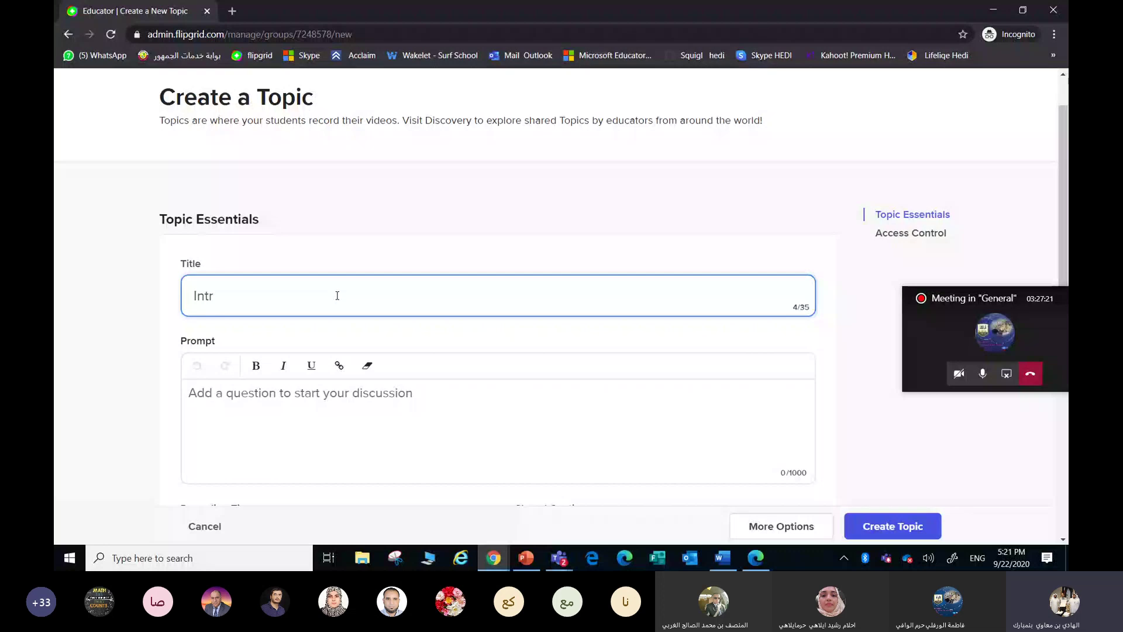
pyautogui.write('oducing ')
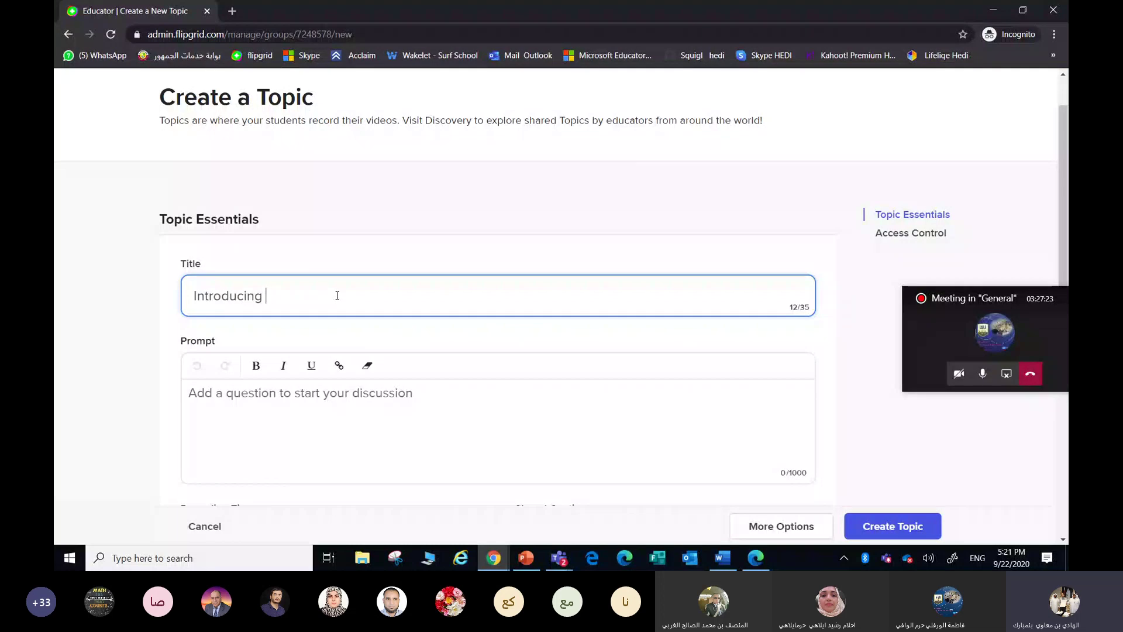
pyautogui.write('yourself')
# Begin the topic prompt with the sentence "Record a short video in which you are going to introduce yourself."
pyautogui.scroll(-2, 381, 274)
pyautogui.scroll(1, 356, 310)
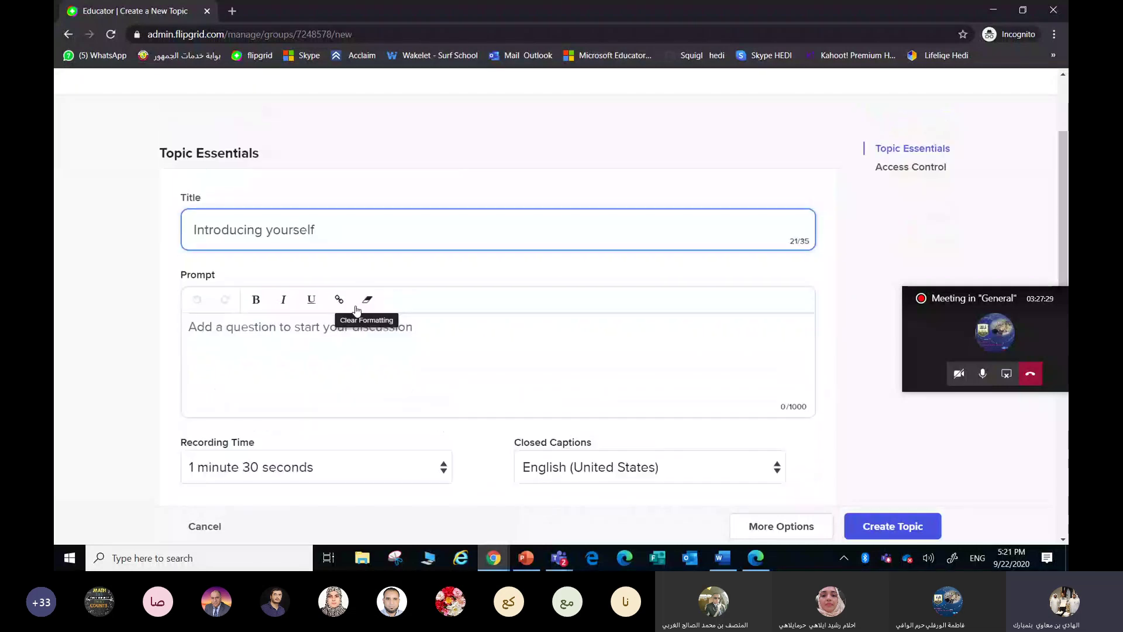
pyautogui.click(368, 332)
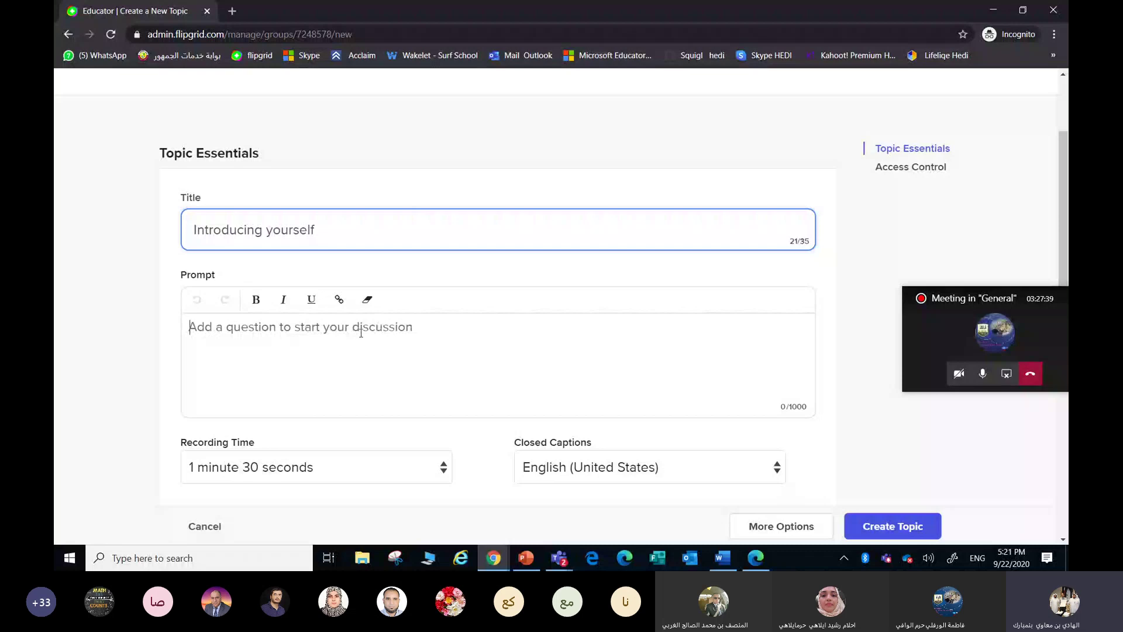
pyautogui.click(359, 328)
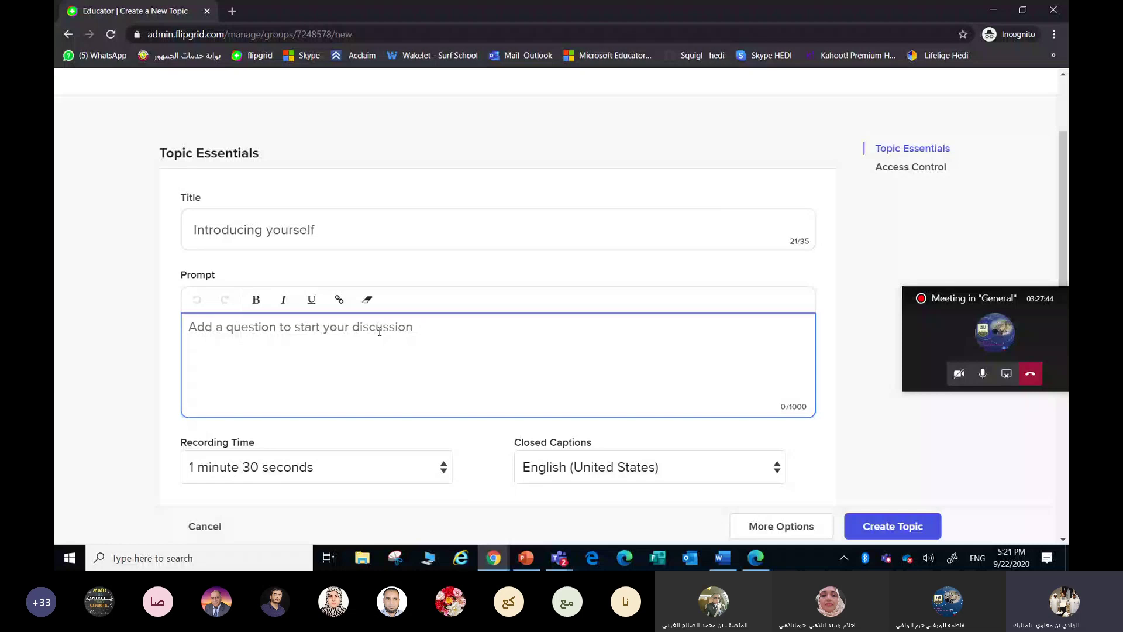
pyautogui.write('Record a')
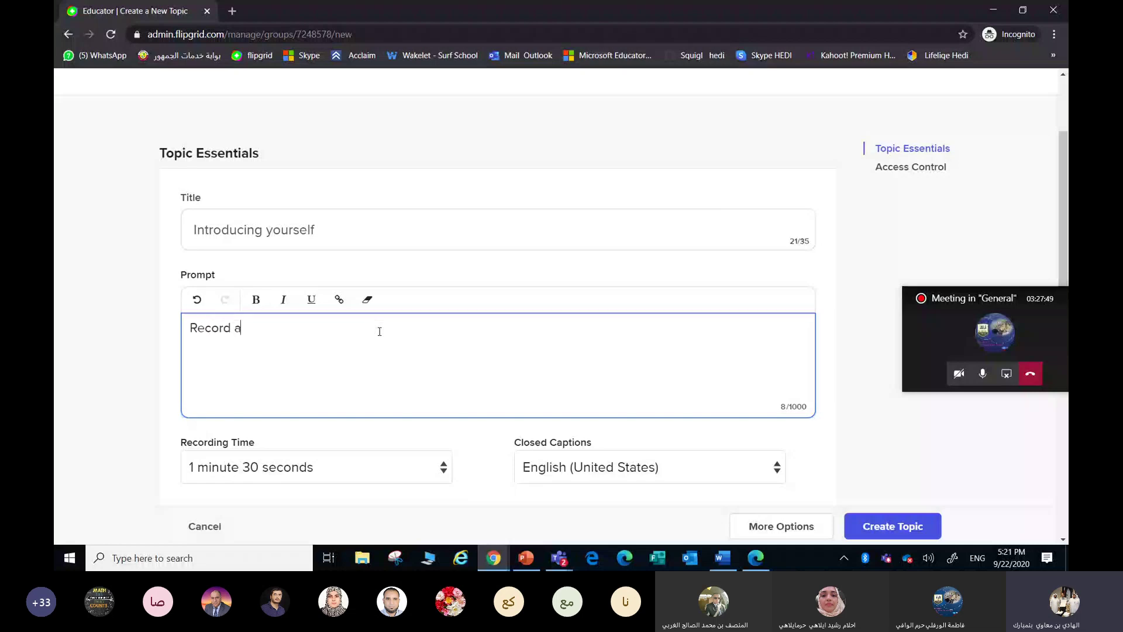
pyautogui.write(' video in')
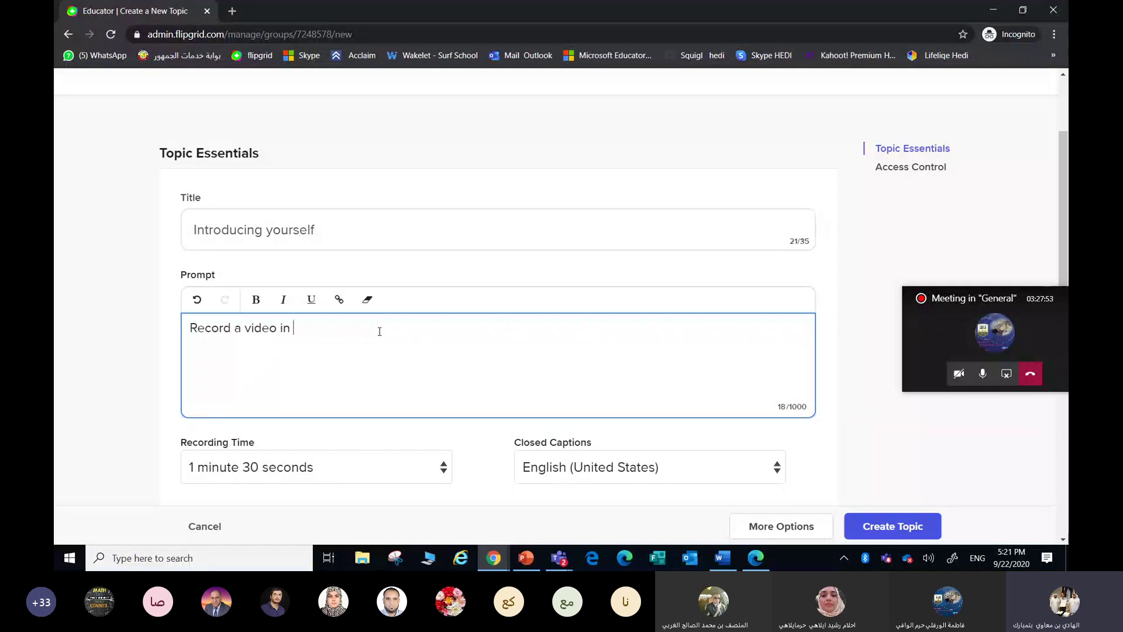
pyautogui.click(246, 329)
pyautogui.write('sho')
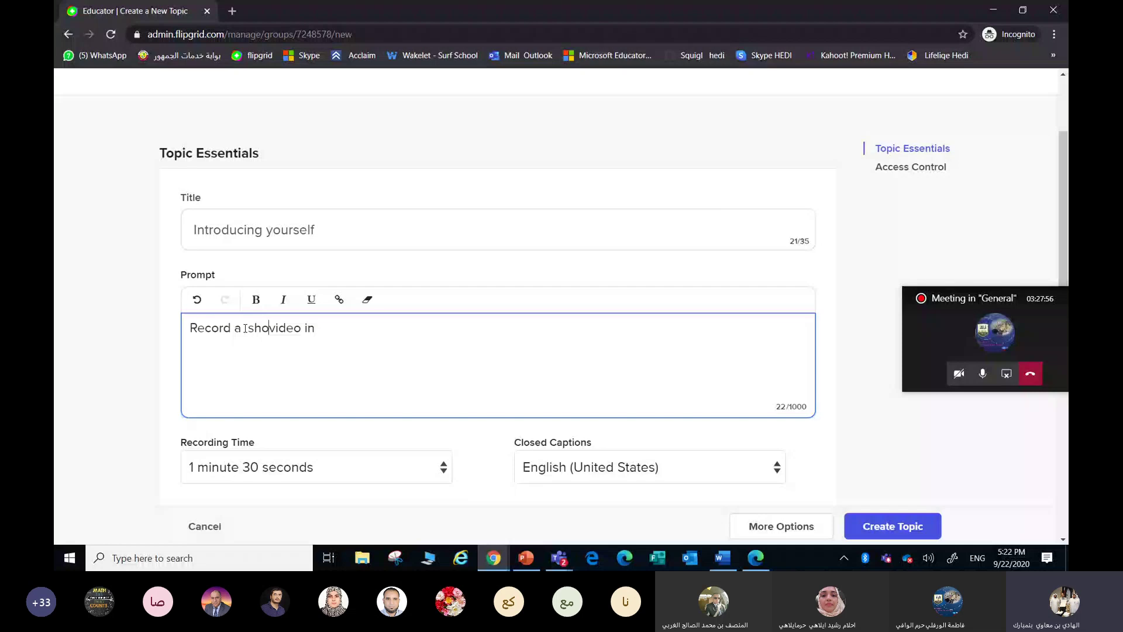
pyautogui.write('rt ')
pyautogui.write('which you are ')
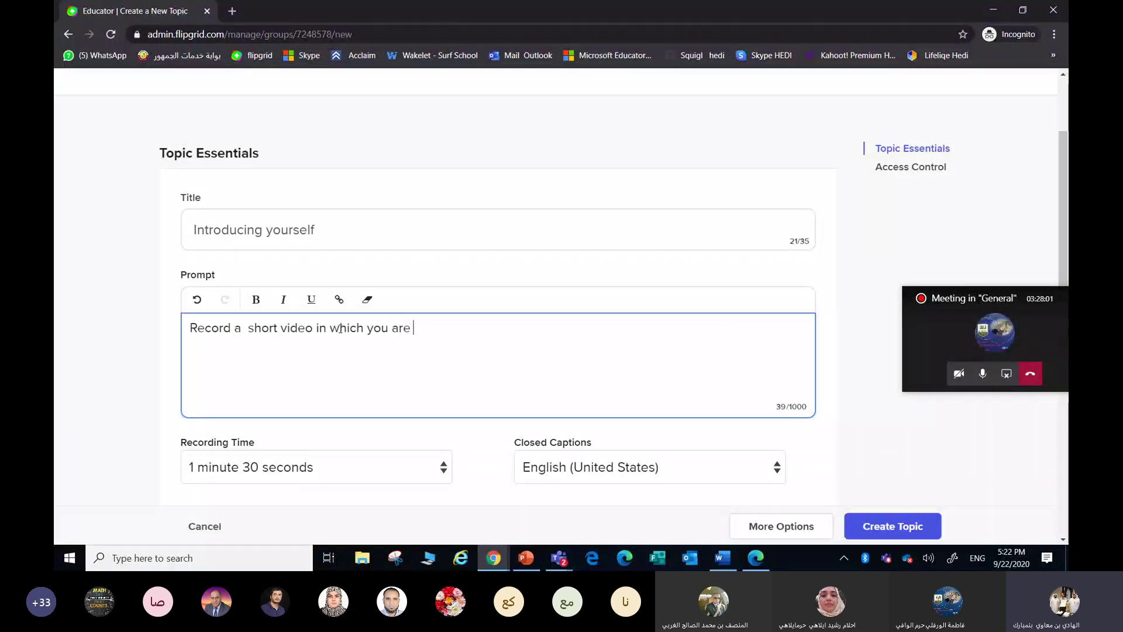
pyautogui.write('going to introduce ')
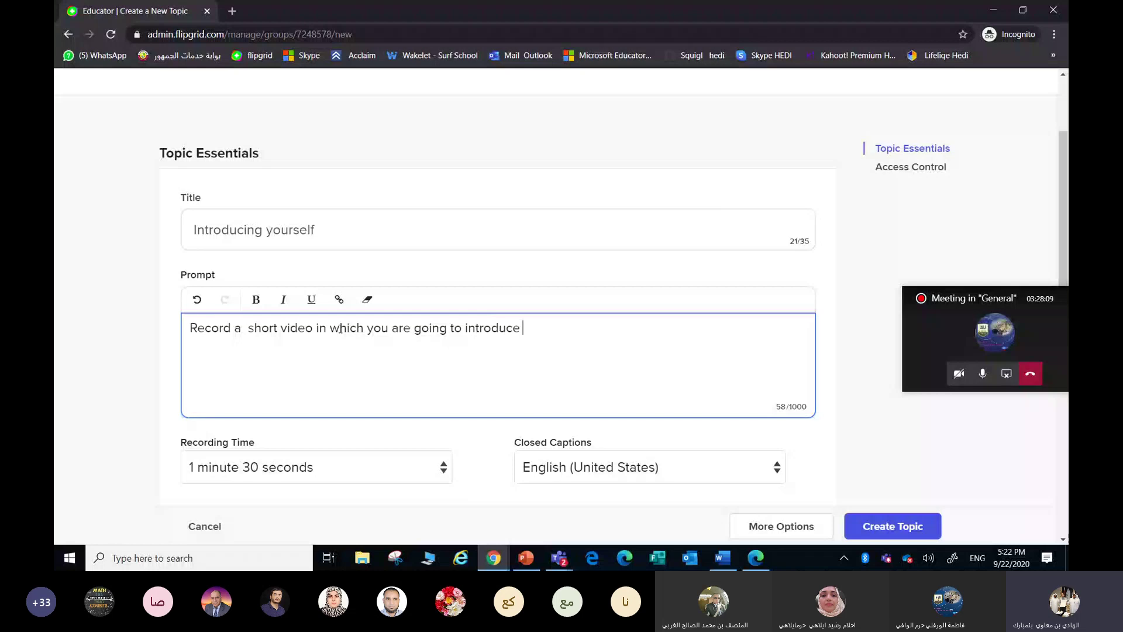
pyautogui.write('yoursel')
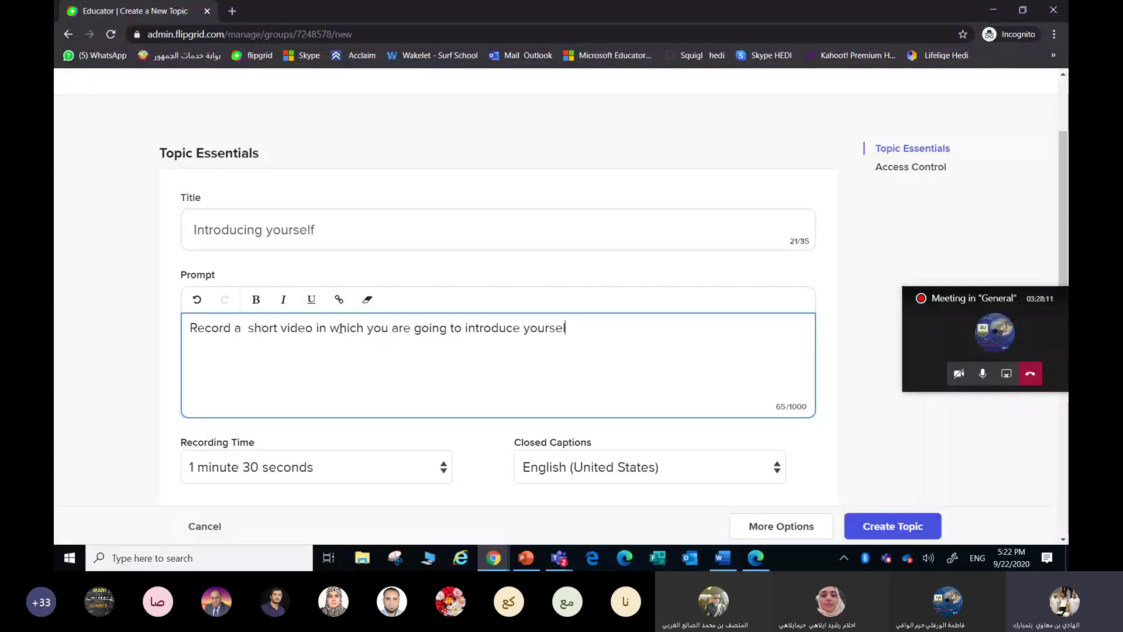
pyautogui.write('f.to')
pyautogui.press('BackSpace')
pyautogui.press('BackSpace')
# Add the line "Talk about your full name" beneath the opening sentence of the prompt
pyautogui.write('Tak')
pyautogui.press('BackSpace')
pyautogui.write('lk abou')
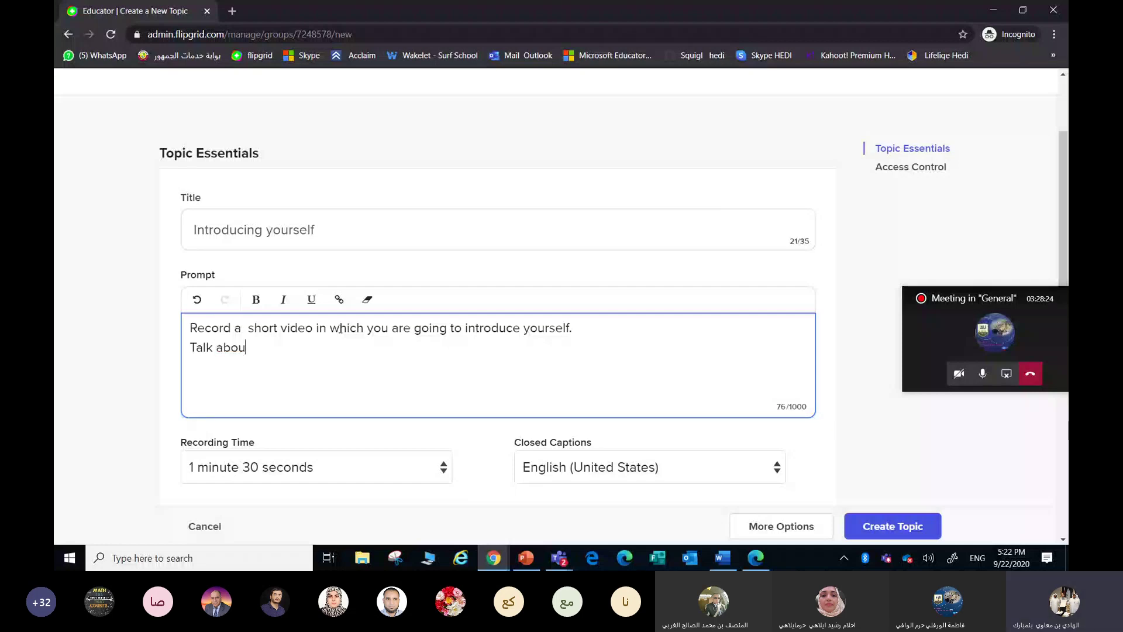
pyautogui.write('t your name')
pyautogui.press('BackSpace')
pyautogui.press('BackSpace')
pyautogui.press('BackSpace')
pyautogui.press('BackSpace')
pyautogui.write('full ')
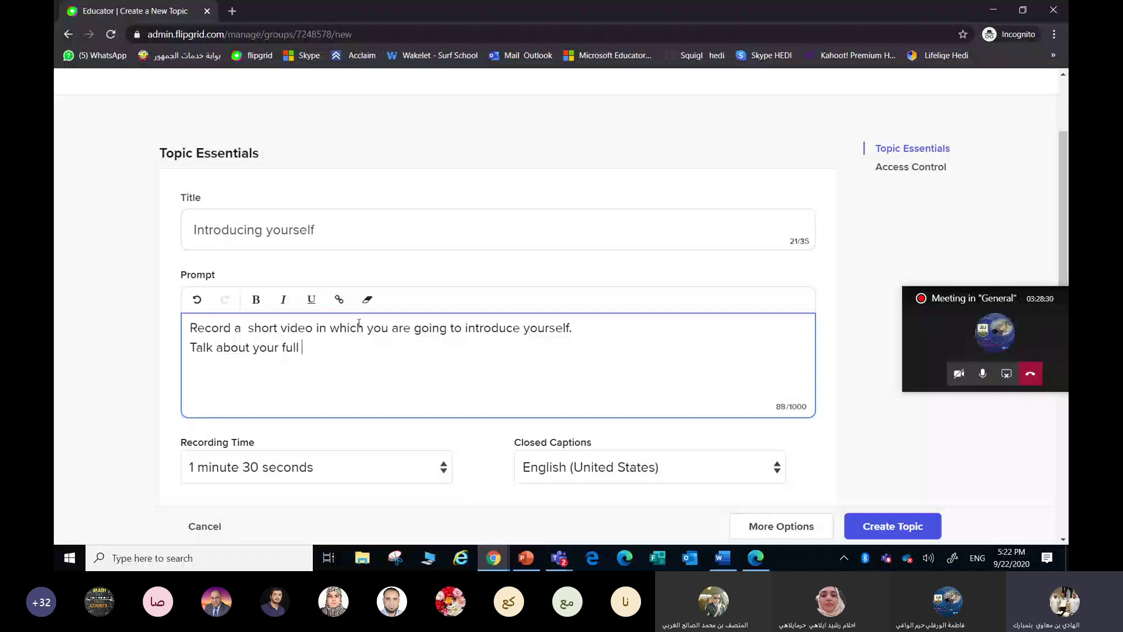
pyautogui.write('name')
pyautogui.press('Return')
# Add the lines "Age" and "Which school year you are in?" to the prompt
pyautogui.write('wh')
pyautogui.press('BackSpace')
pyautogui.press('BackSpace')
pyautogui.write('Age')
pyautogui.press('Return')
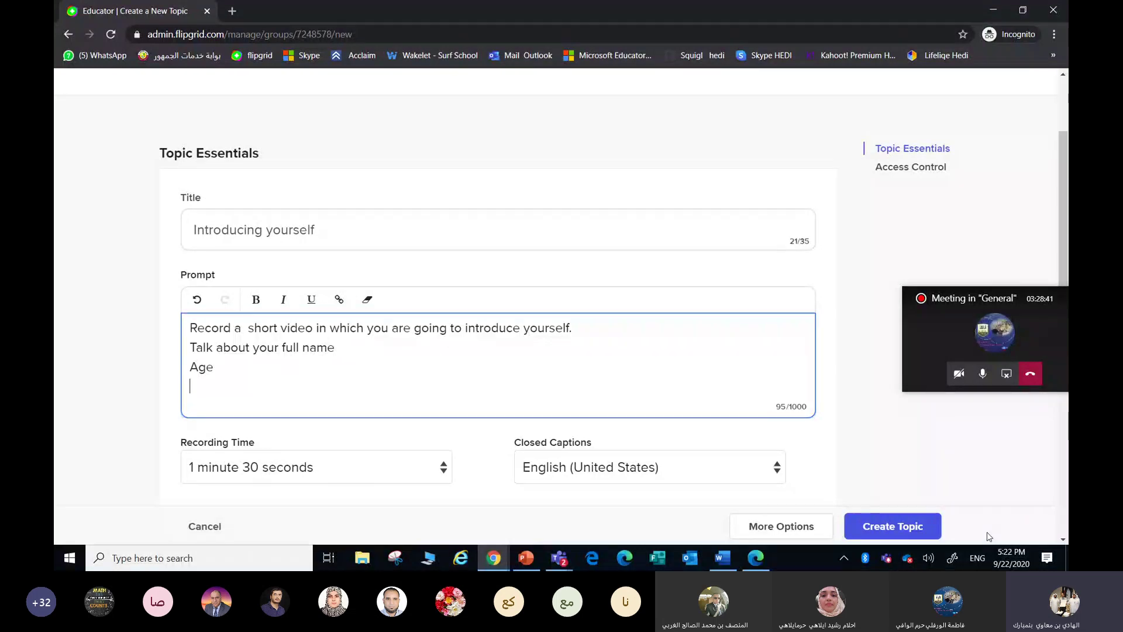
pyautogui.write('Which school year ')
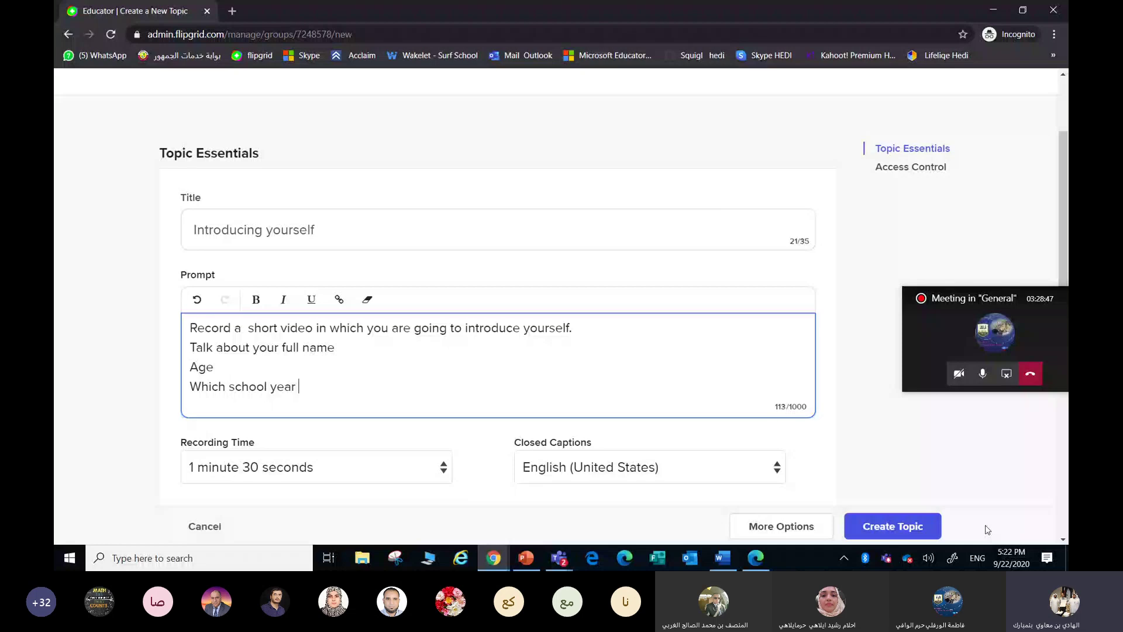
pyautogui.write('you are in/')
pyautogui.press('Return')
pyautogui.press('BackSpace')
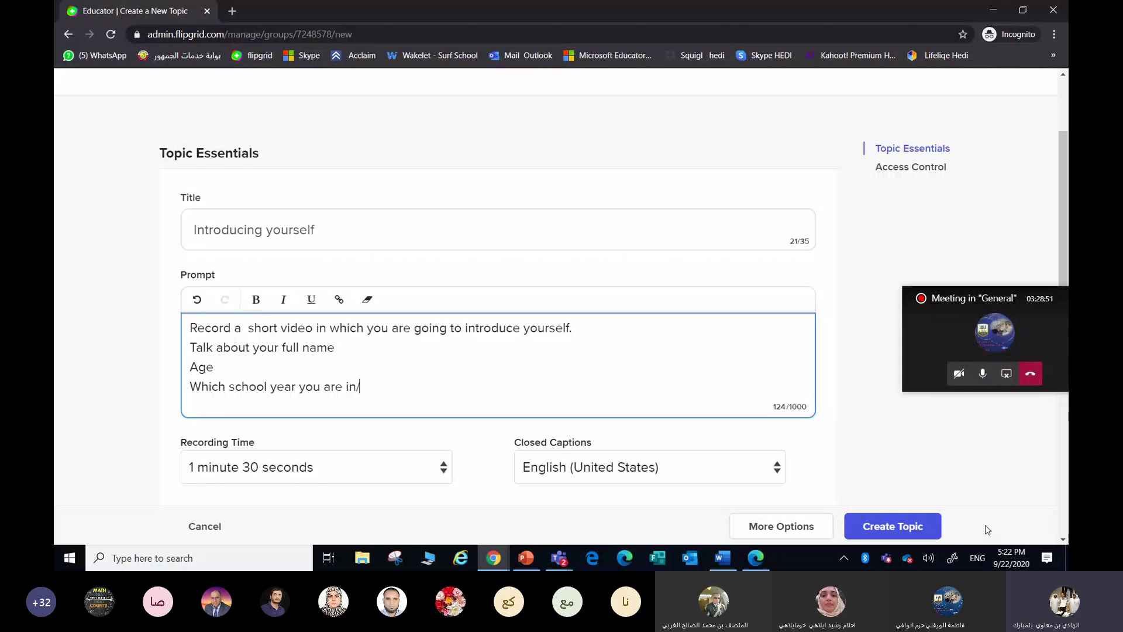
pyautogui.press('BackSpace')
pyautogui.write('?')
pyautogui.press('Return')
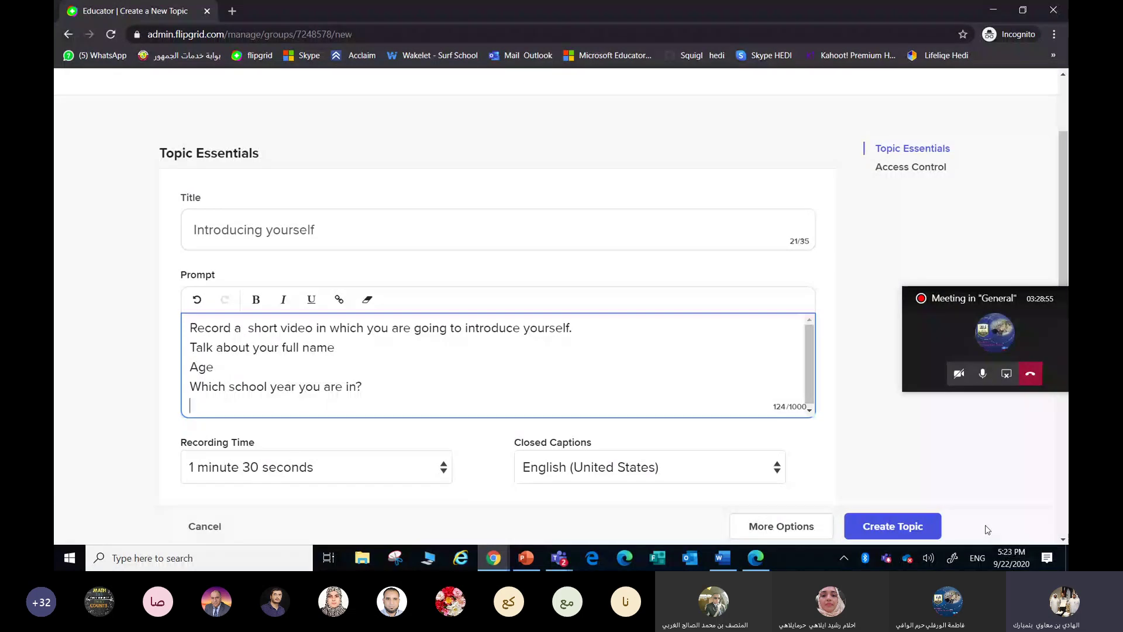
# Finish the prompt with the line "what is your favourite school subject?"
pyautogui.write('WH')
pyautogui.press('BackSpace')
pyautogui.write('hat ')
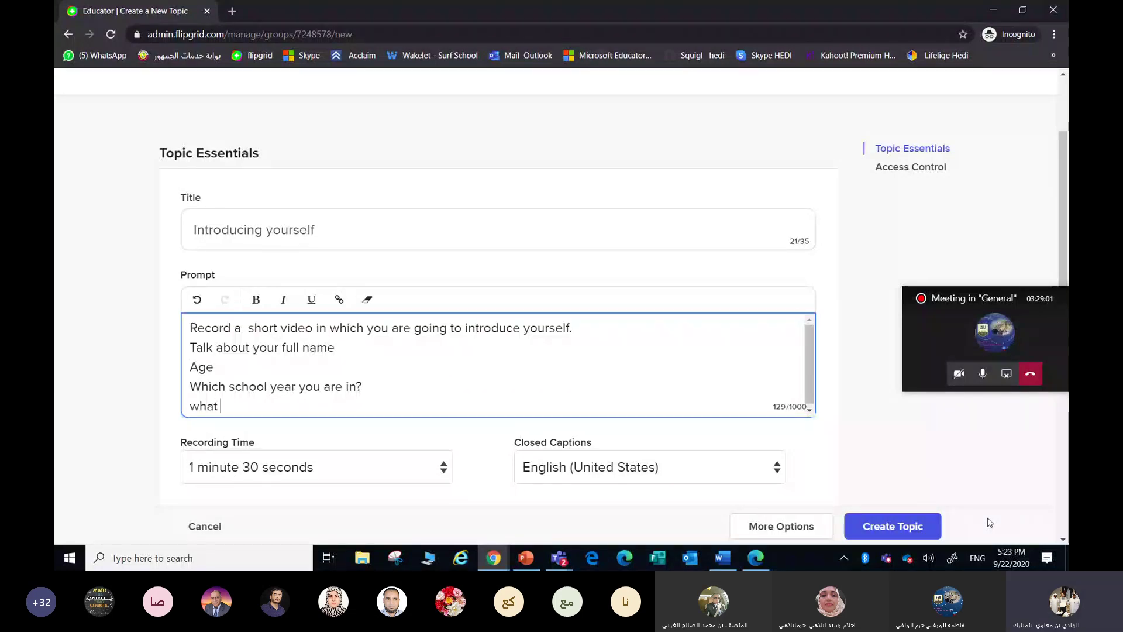
pyautogui.write('is your favourite school ')
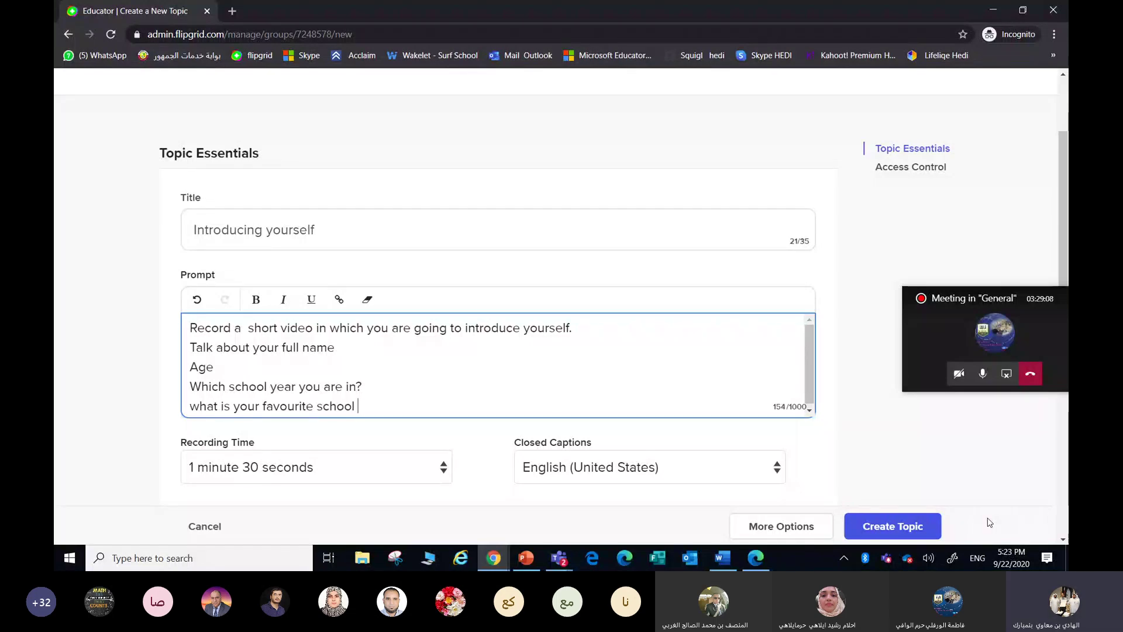
pyautogui.write('sub')
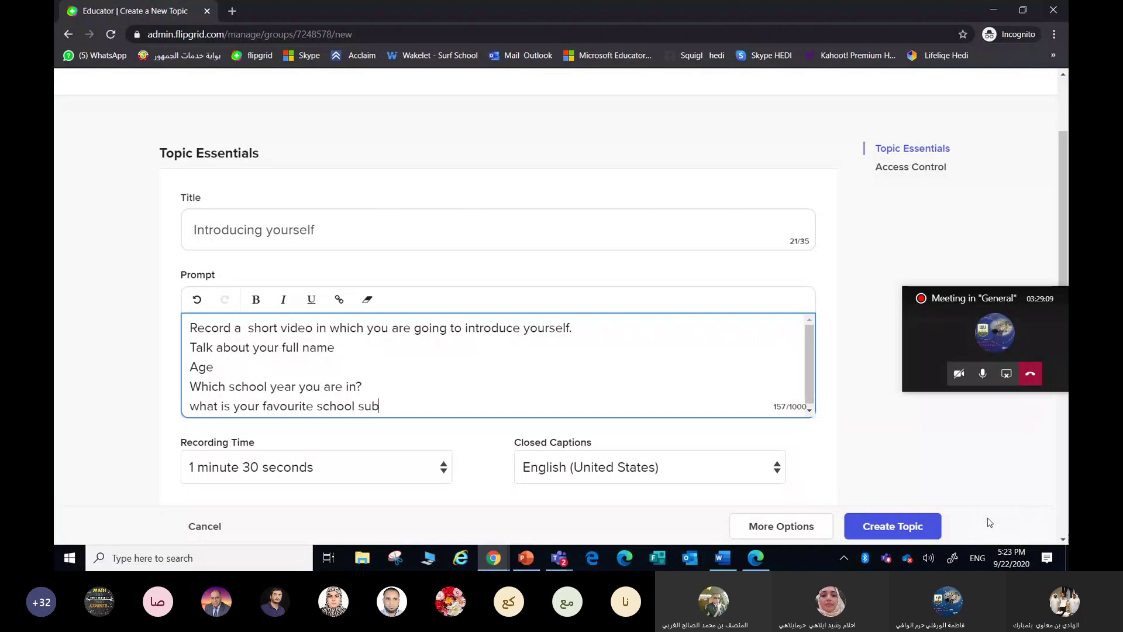
pyautogui.write('ject?')
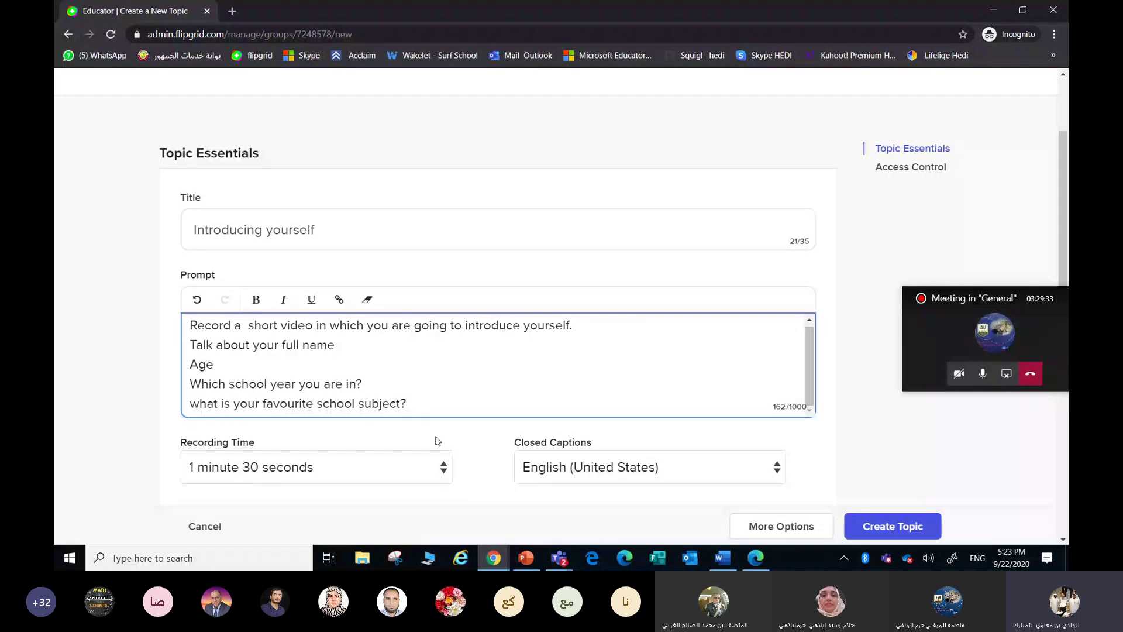
# Review the available Recording Time options for the topic without changing the selection
pyautogui.click(444, 466)
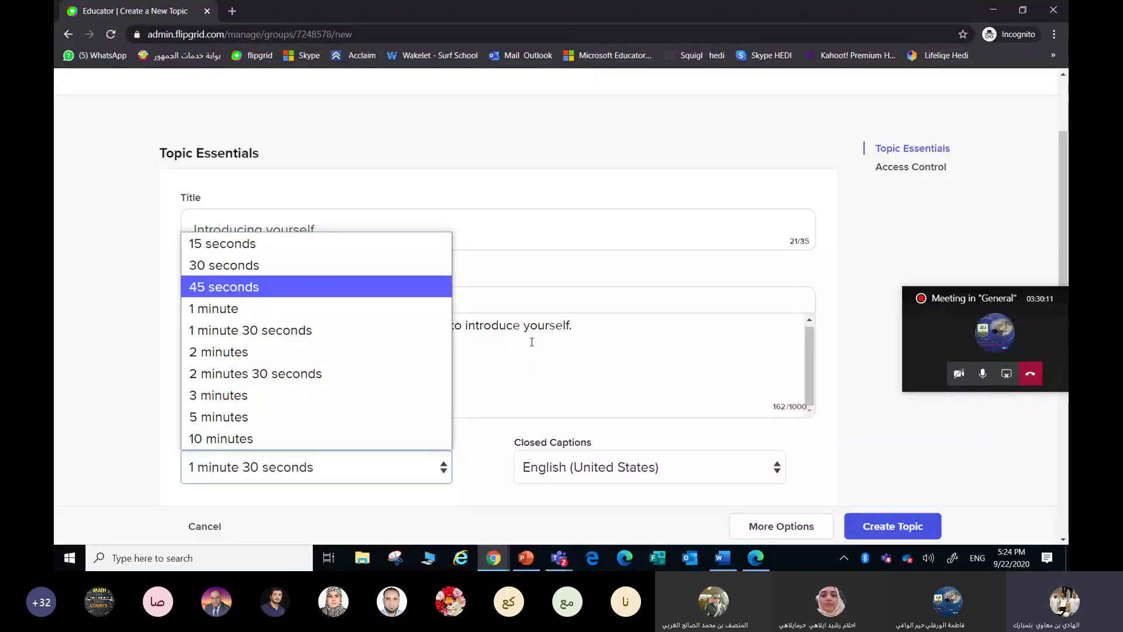
pyautogui.click(532, 342)
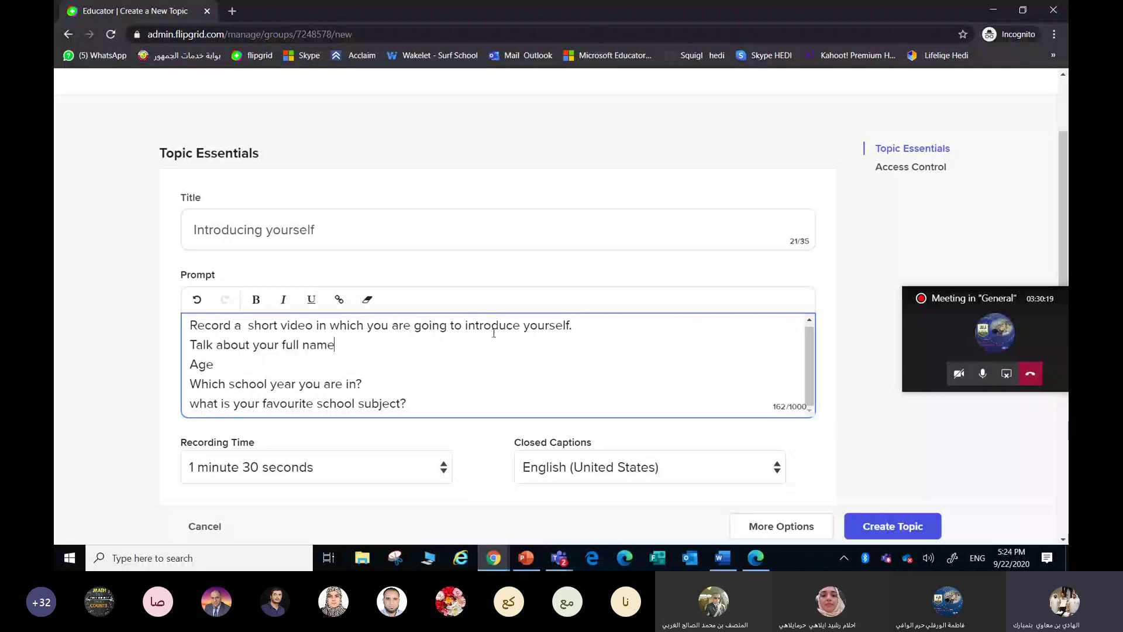
pyautogui.click(448, 475)
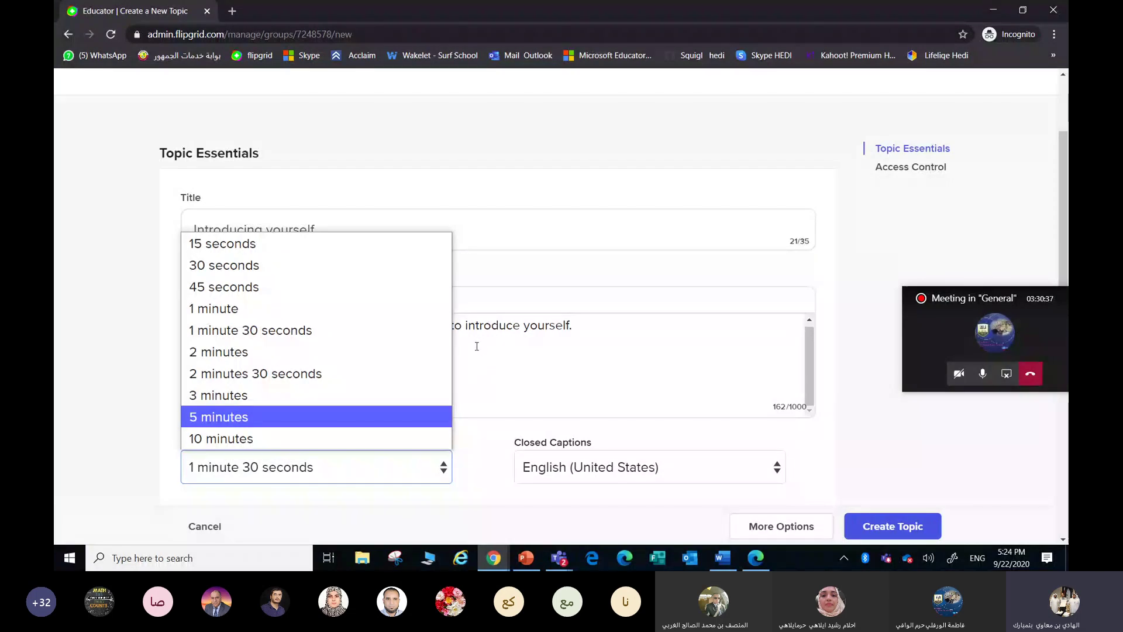
pyautogui.click(530, 379)
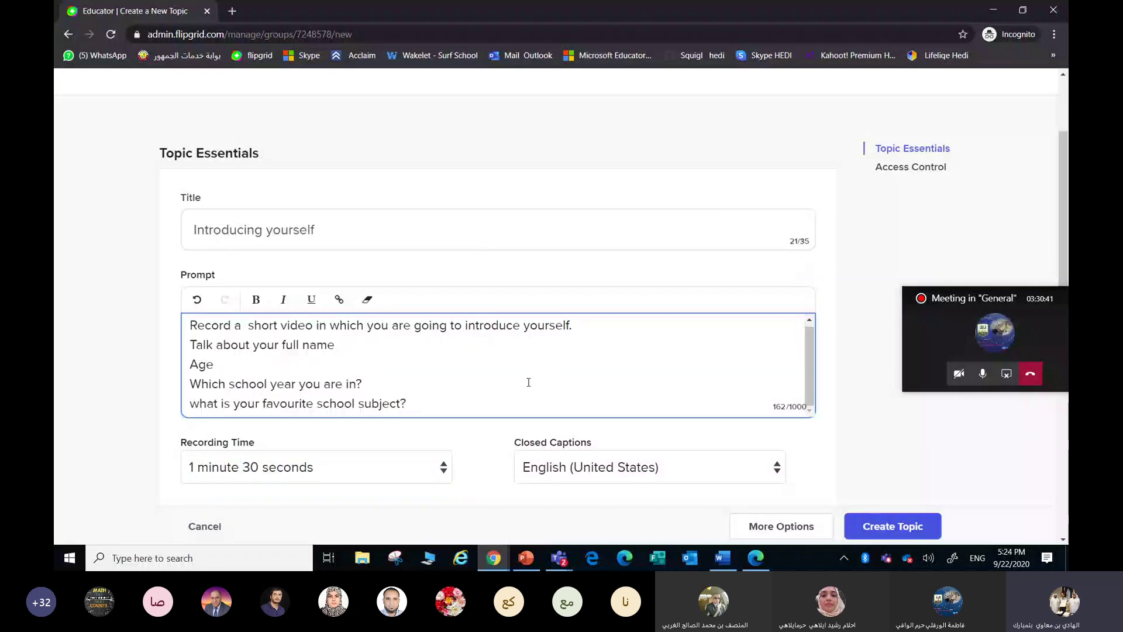
# Turn on Video Moderation for the topic so that new videos stay hidden until activated
pyautogui.scroll(-3, 599, 406)
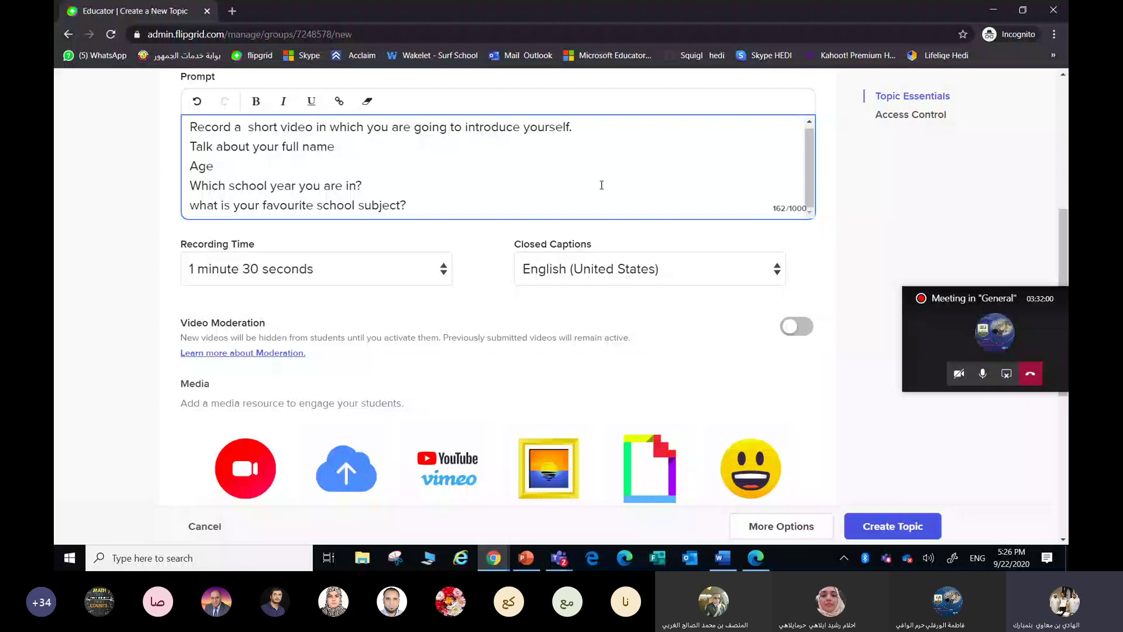
pyautogui.click(572, 186)
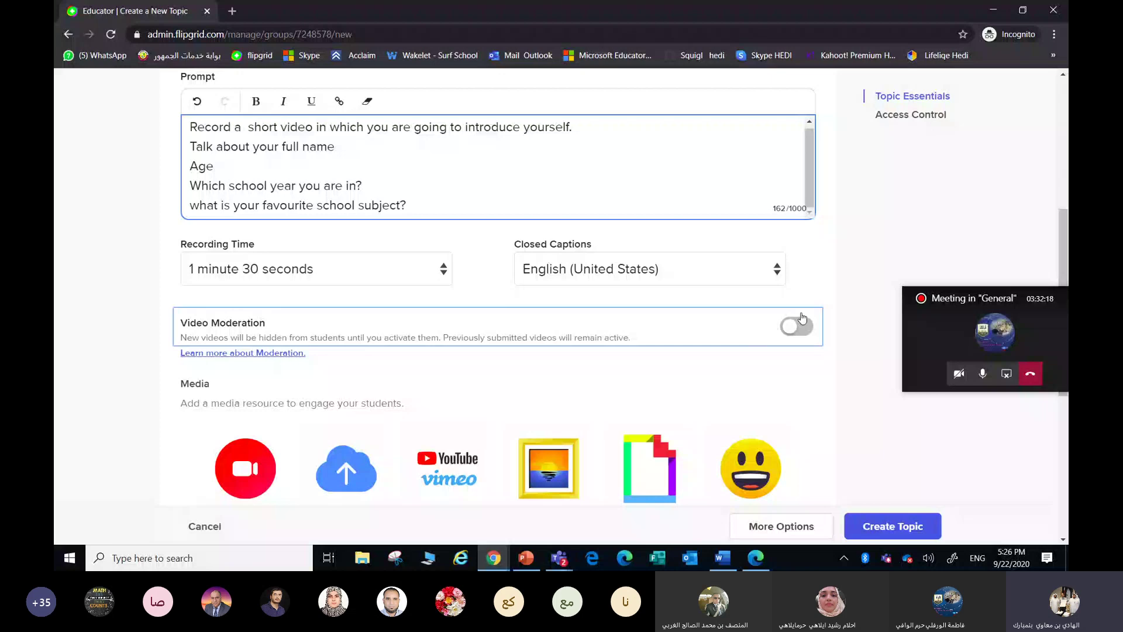
pyautogui.click(802, 320)
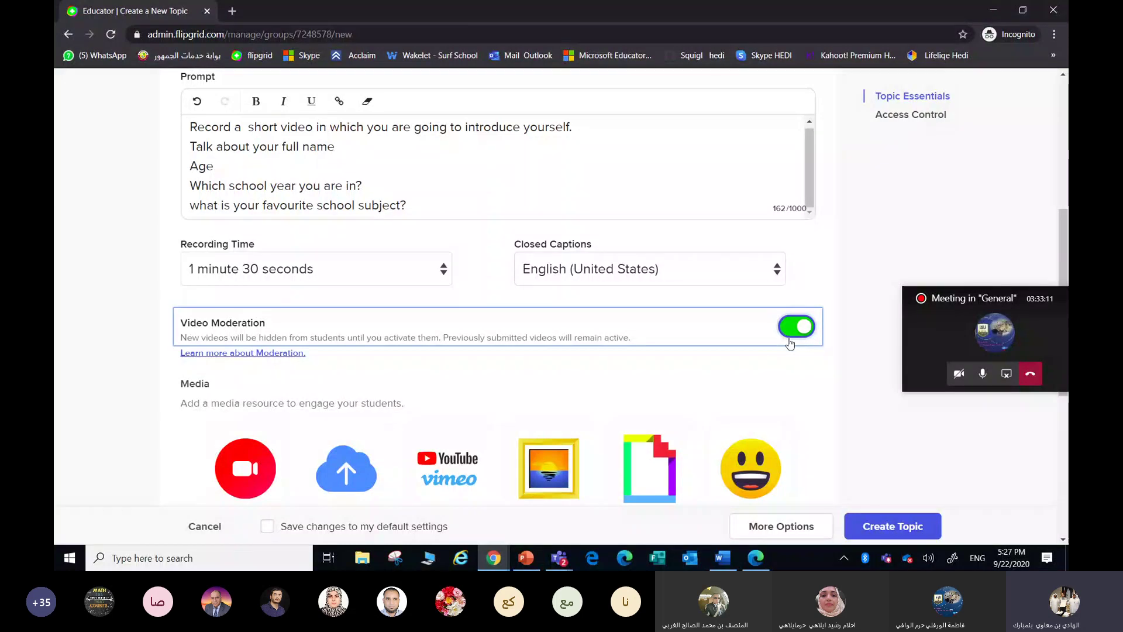
# Look over the topic's media resources and open the one for adding a YouTube or Vimeo video by link
pyautogui.scroll(-3, 768, 350)
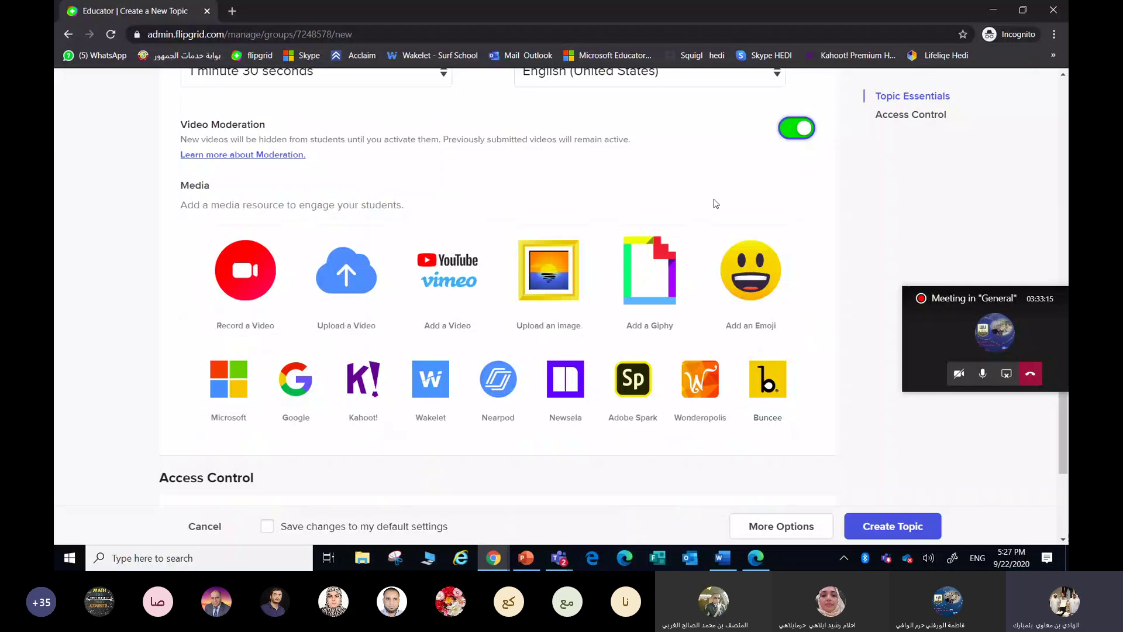
pyautogui.scroll(1, 716, 203)
pyautogui.scroll(4, 717, 204)
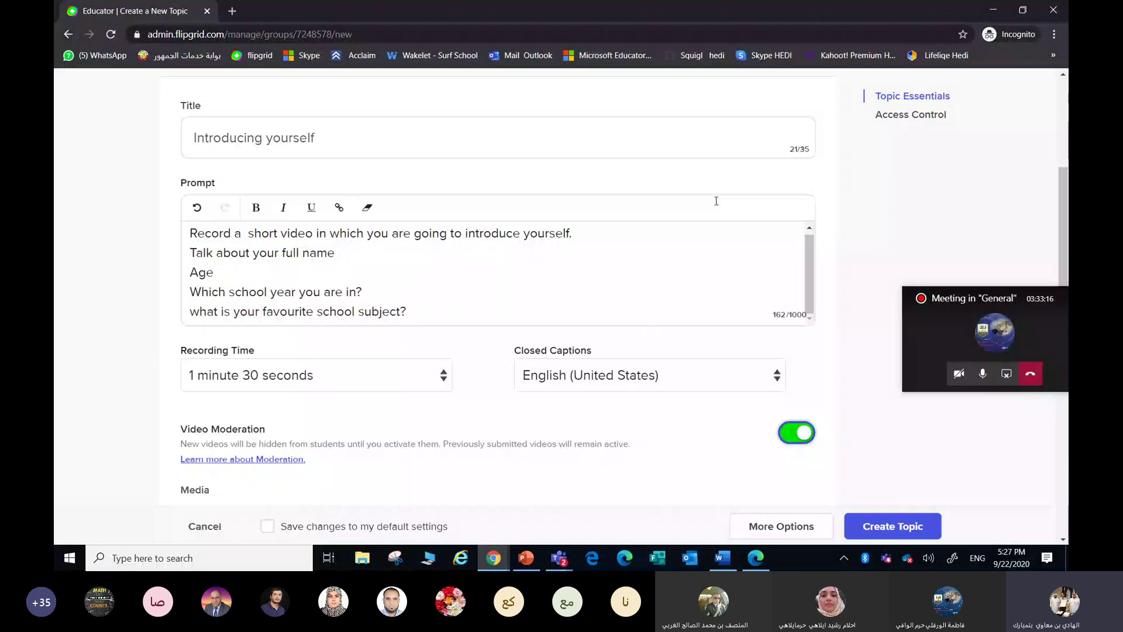
pyautogui.scroll(1, 715, 200)
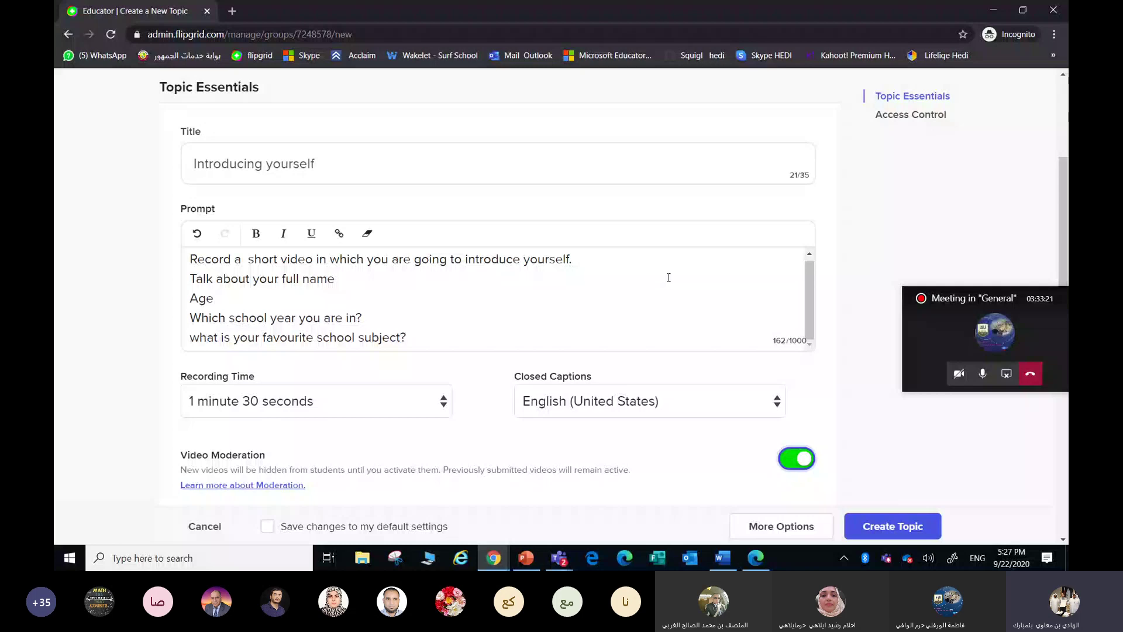
pyautogui.scroll(-3, 687, 286)
pyautogui.scroll(-4, 686, 286)
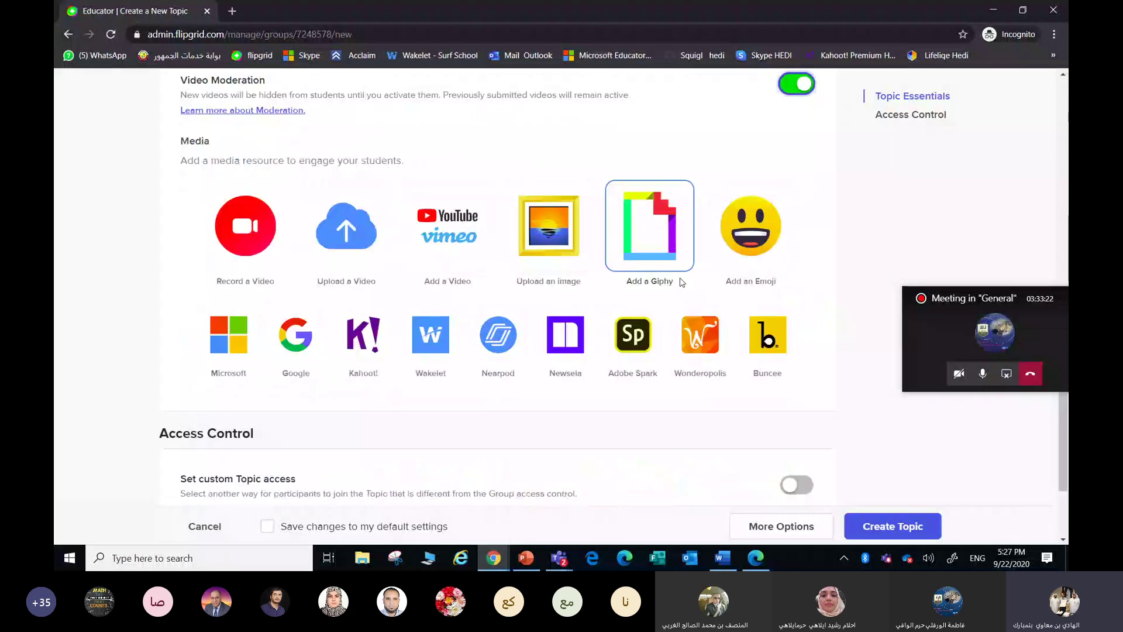
pyautogui.click(262, 233)
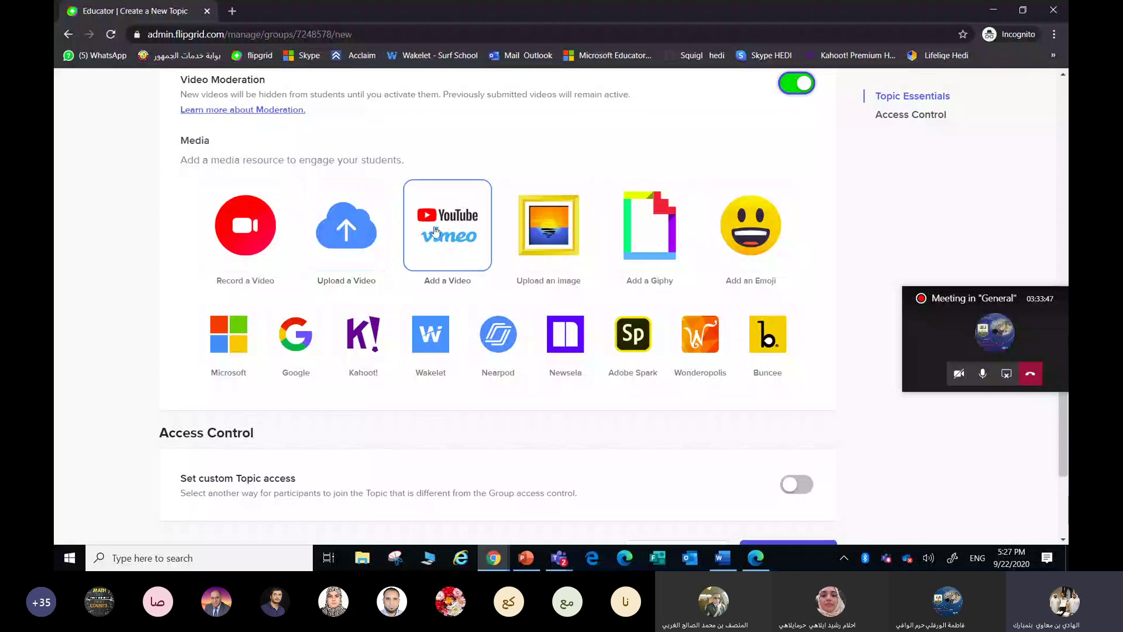
pyautogui.click(451, 244)
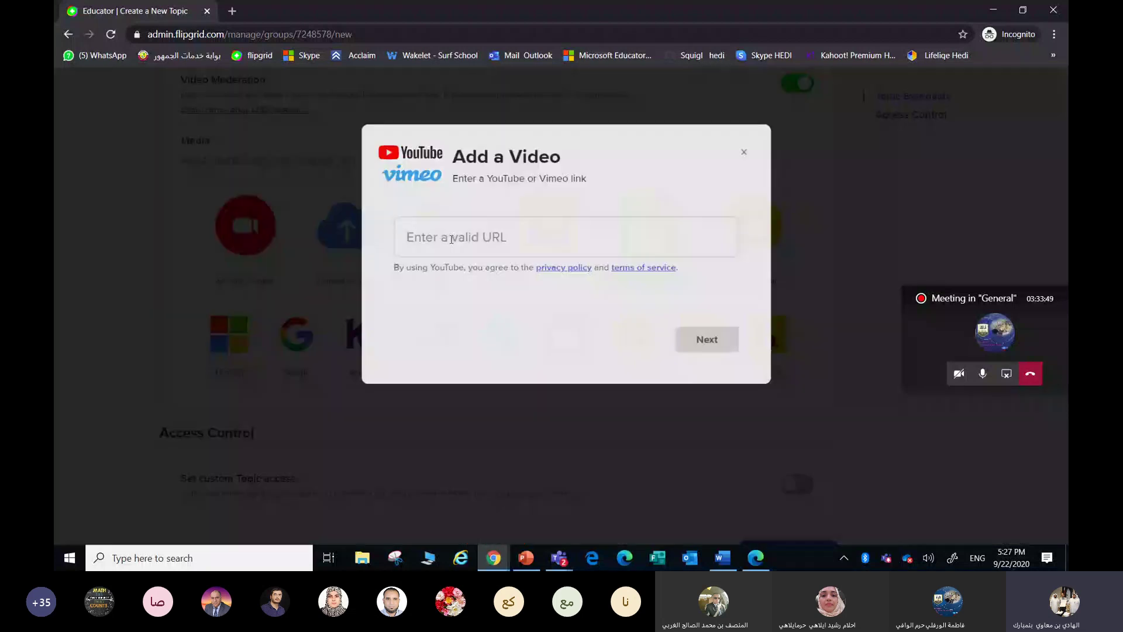
# Switch to the Word document and copy the YouTube link listed under "Link to a video(attachment )"
pyautogui.click(716, 558)
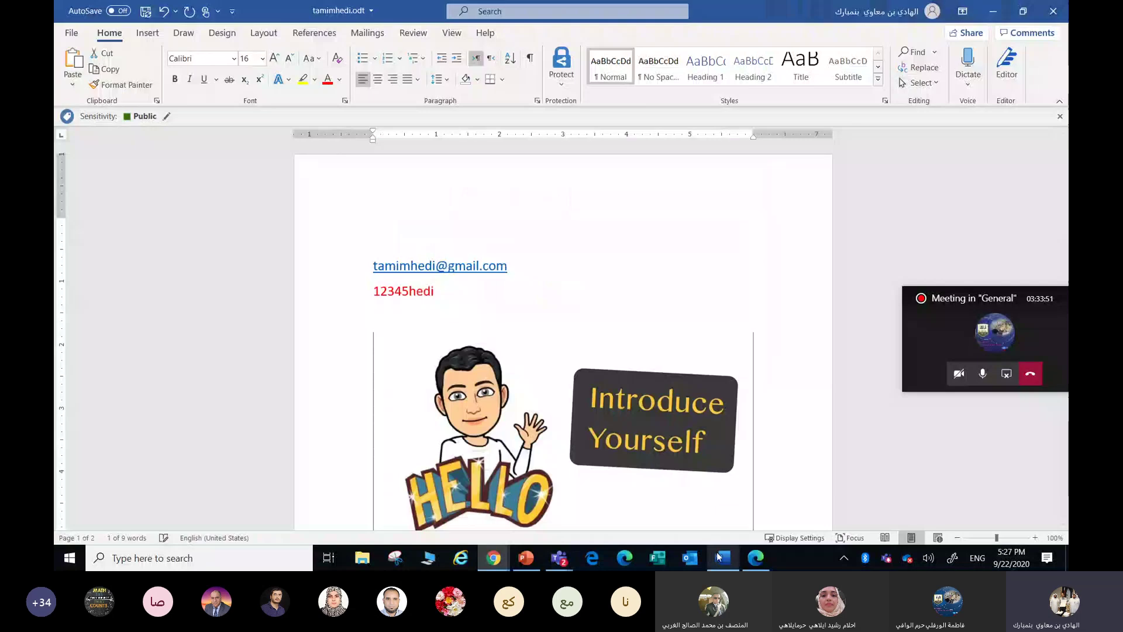
pyautogui.scroll(-2, 572, 159)
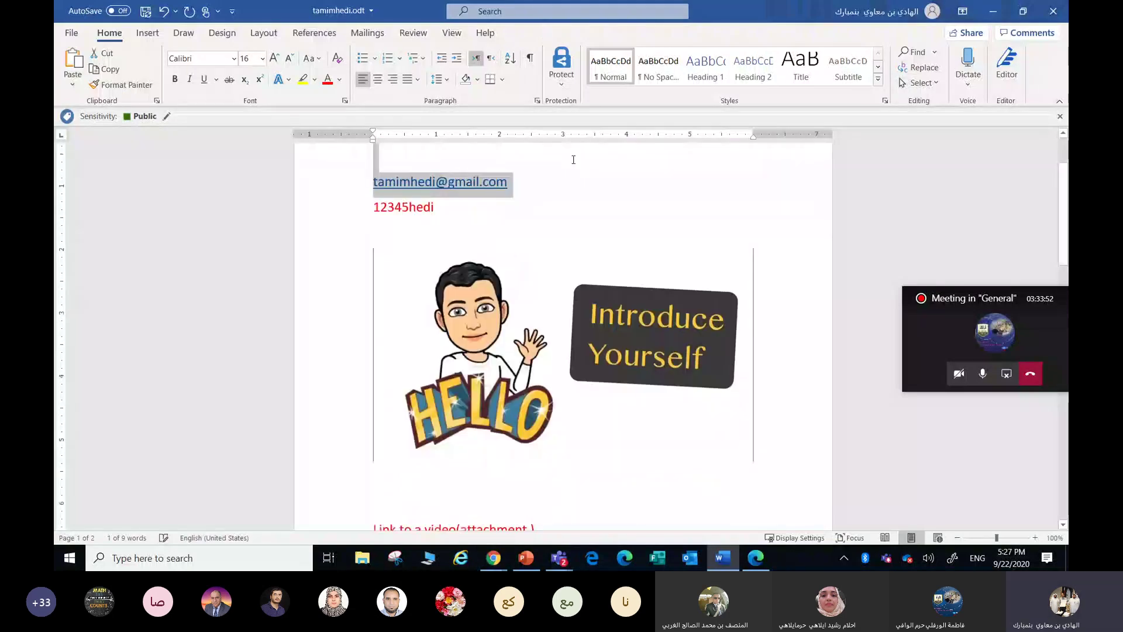
pyautogui.scroll(-5, 573, 160)
pyautogui.moveTo(671, 316); pyautogui.dragTo(373, 316)
pyautogui.rightClick(427, 320)
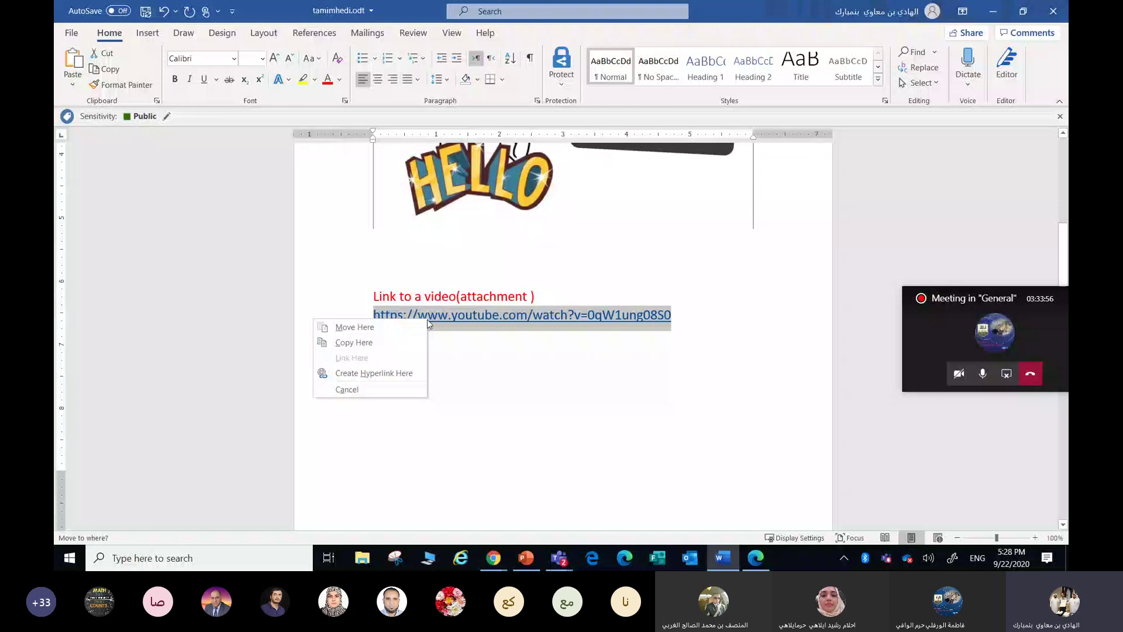
pyautogui.click(354, 343)
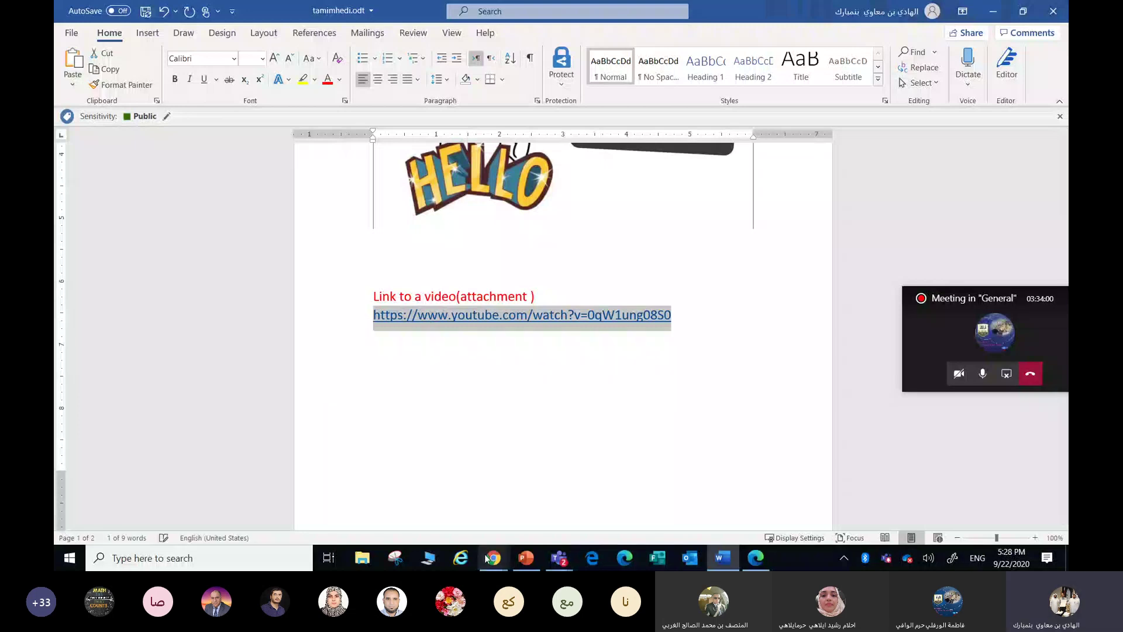
pyautogui.click(493, 559)
pyautogui.rightClick(470, 248)
pyautogui.click(503, 352)
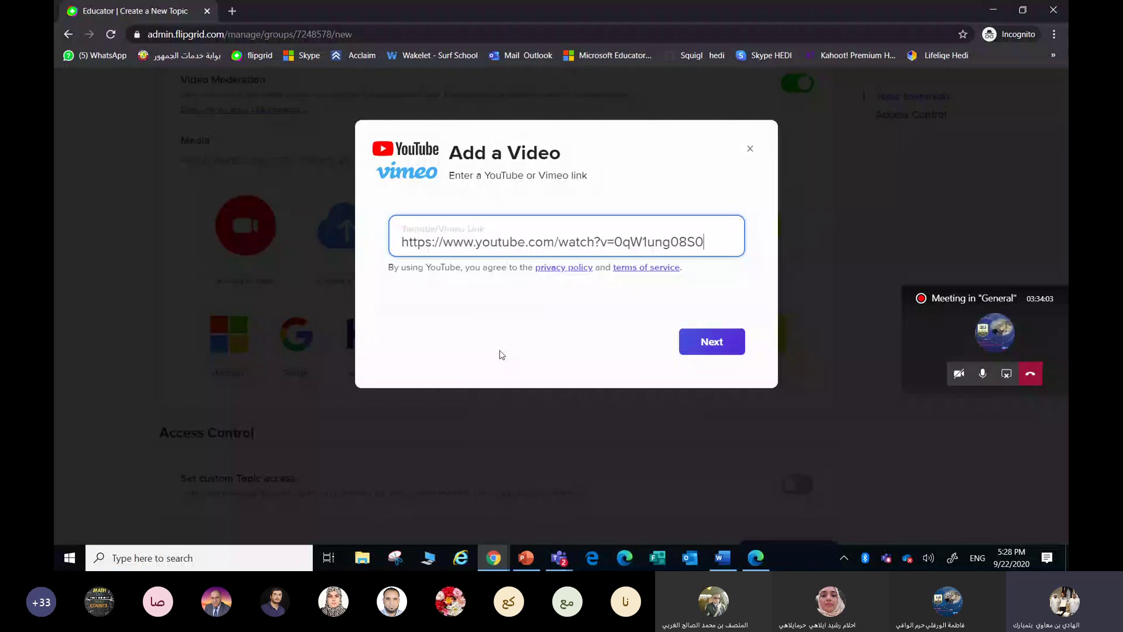
pyautogui.click(691, 342)
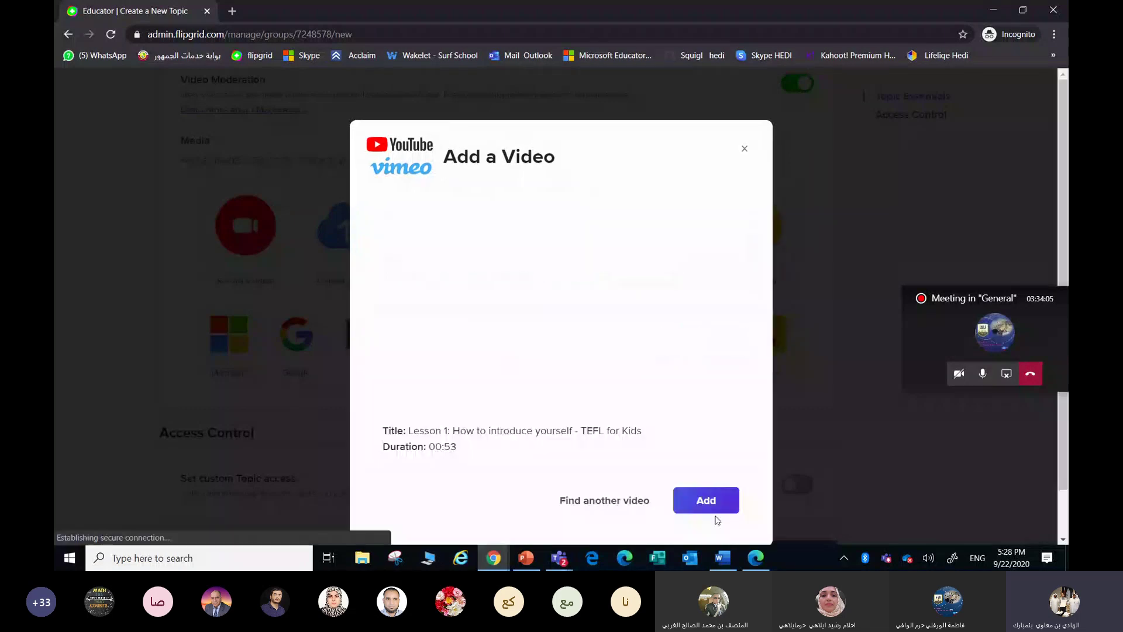
pyautogui.click(700, 506)
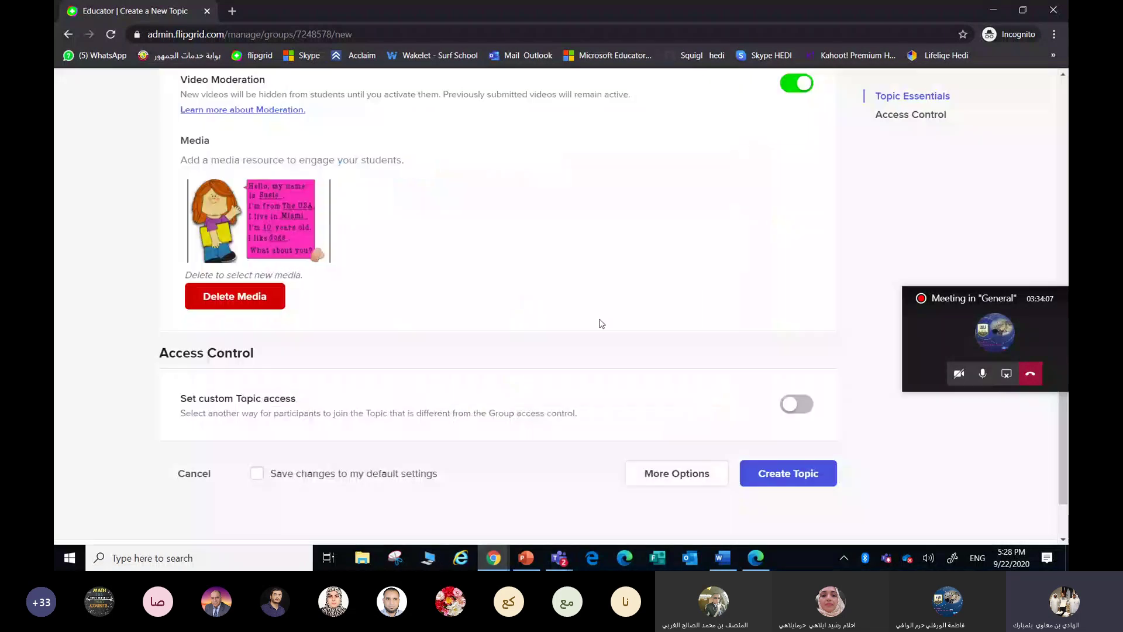
# Review the topic's settings and attached media, create the topic, and dismiss the sharing dialog
pyautogui.scroll(2, 449, 300)
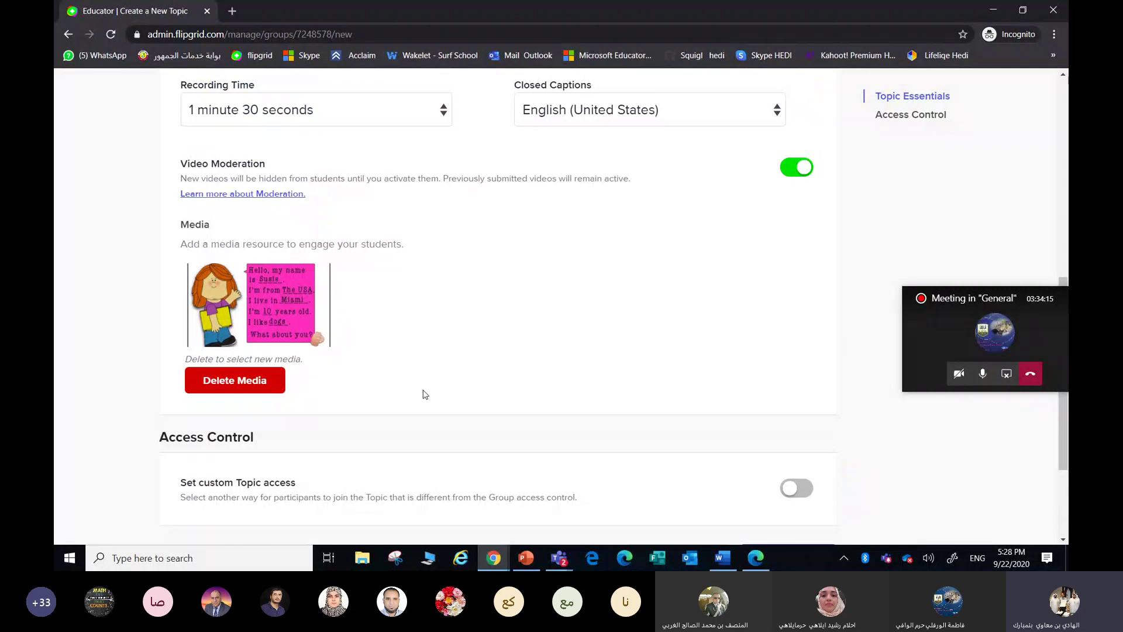
pyautogui.scroll(-2, 425, 394)
pyautogui.scroll(1, 532, 401)
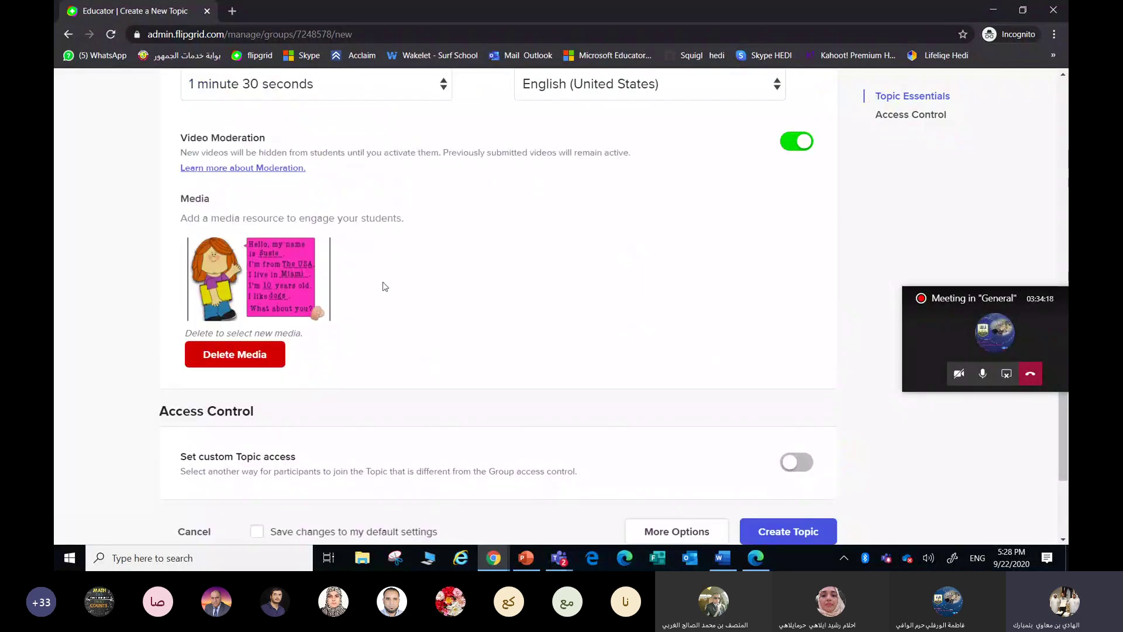
pyautogui.scroll(2, 385, 287)
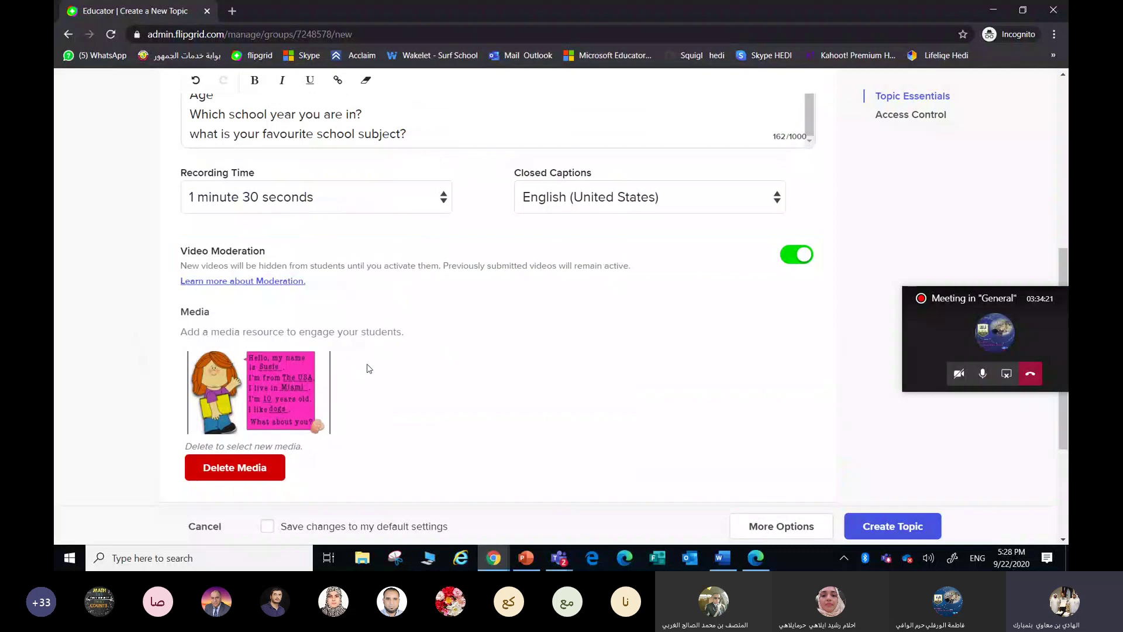
pyautogui.scroll(-4, 369, 368)
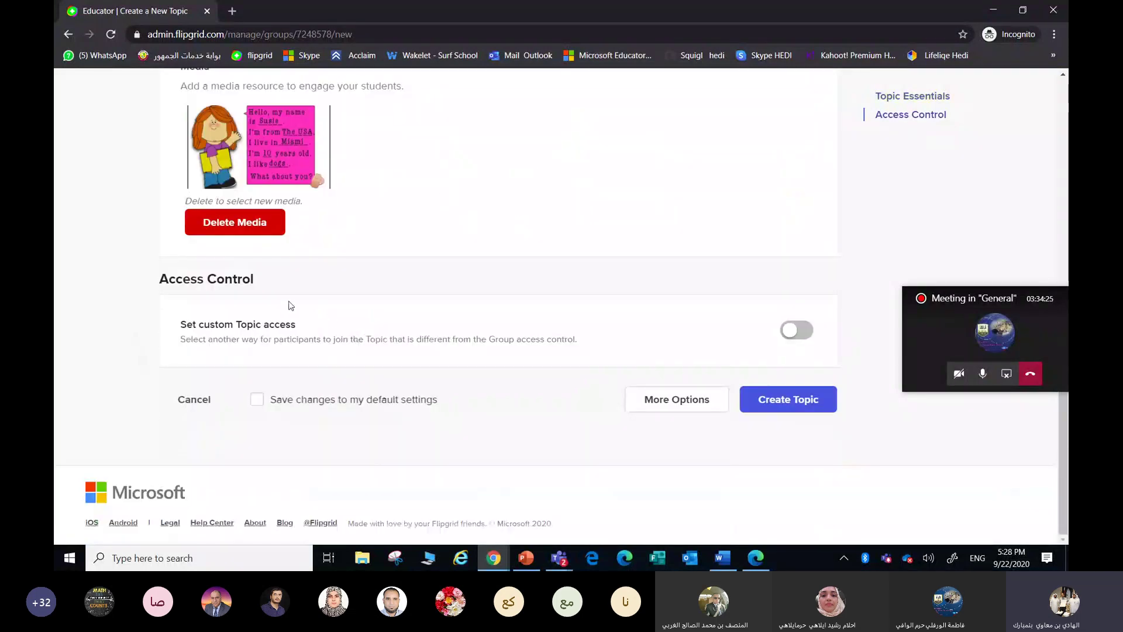
pyautogui.click(778, 410)
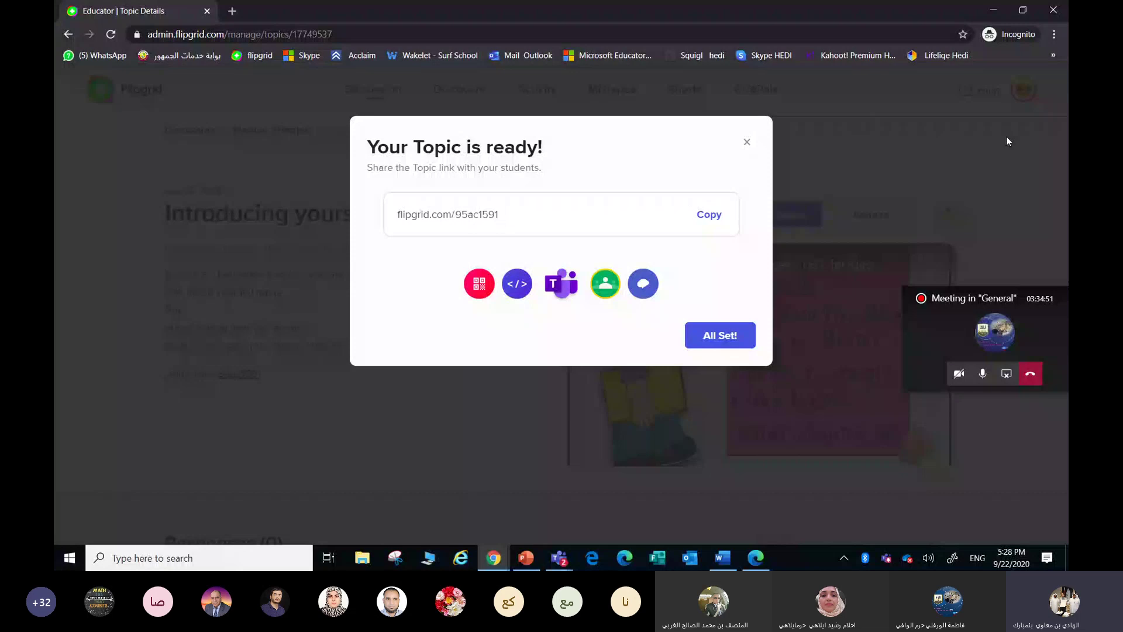
pyautogui.click(722, 338)
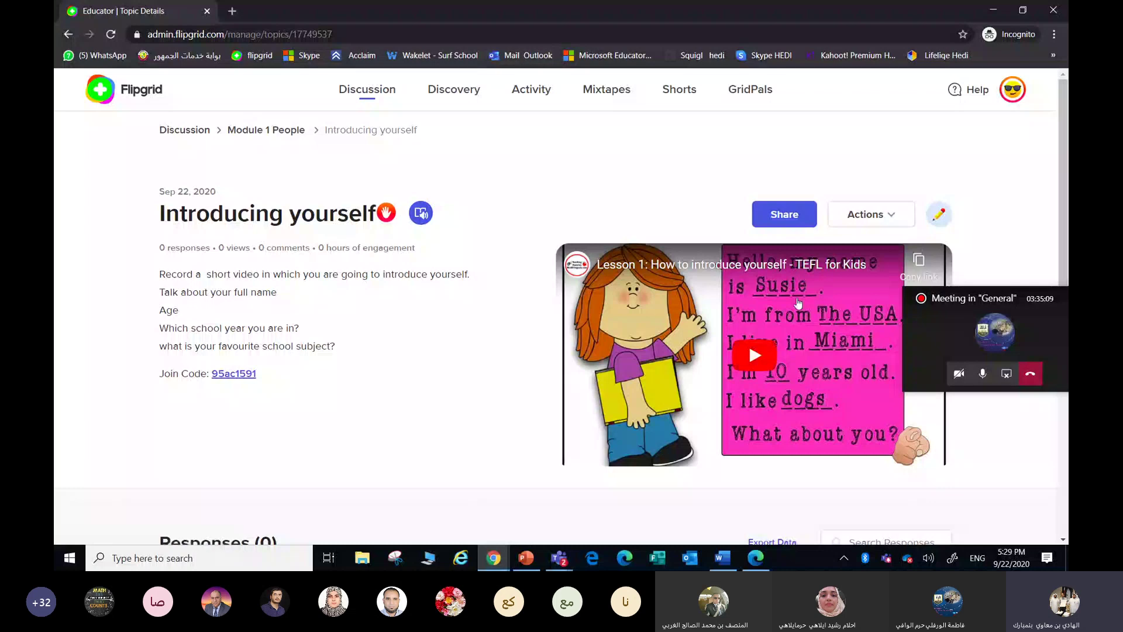
# Look over the new "Introducing yourself" topic page and play its embedded lesson video
pyautogui.scroll(-2, 822, 292)
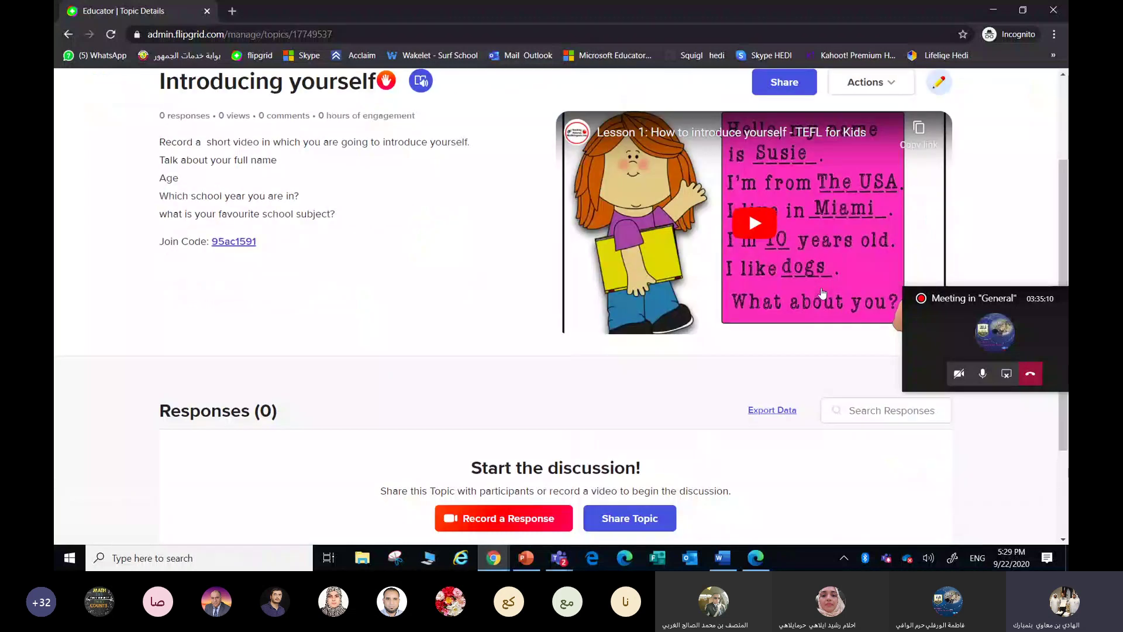
pyautogui.scroll(2, 822, 292)
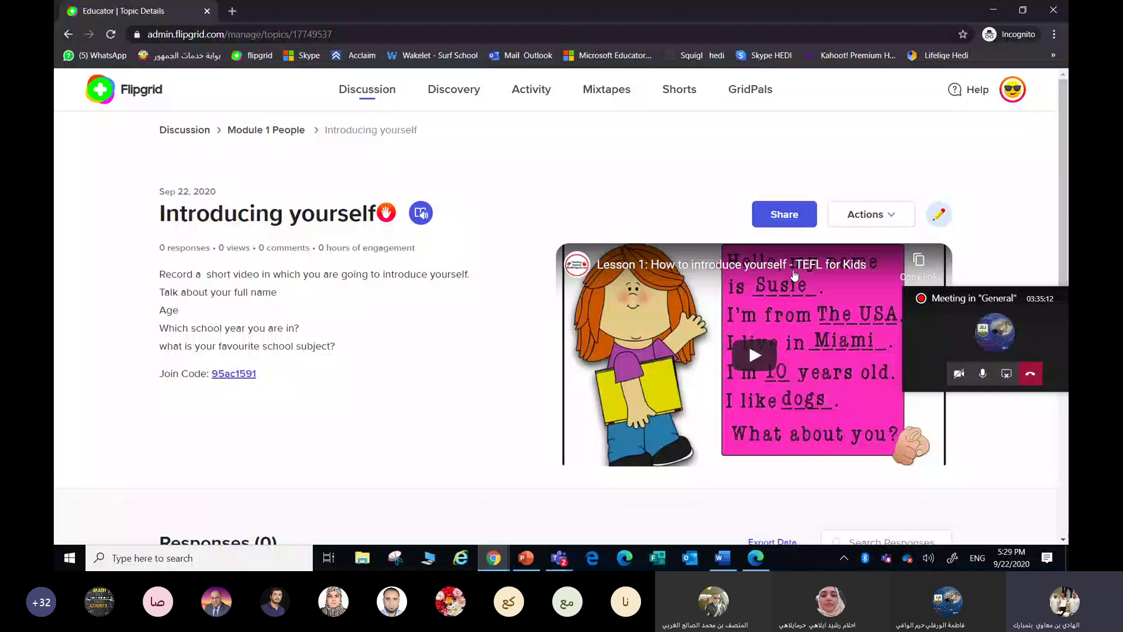
pyautogui.click(794, 275)
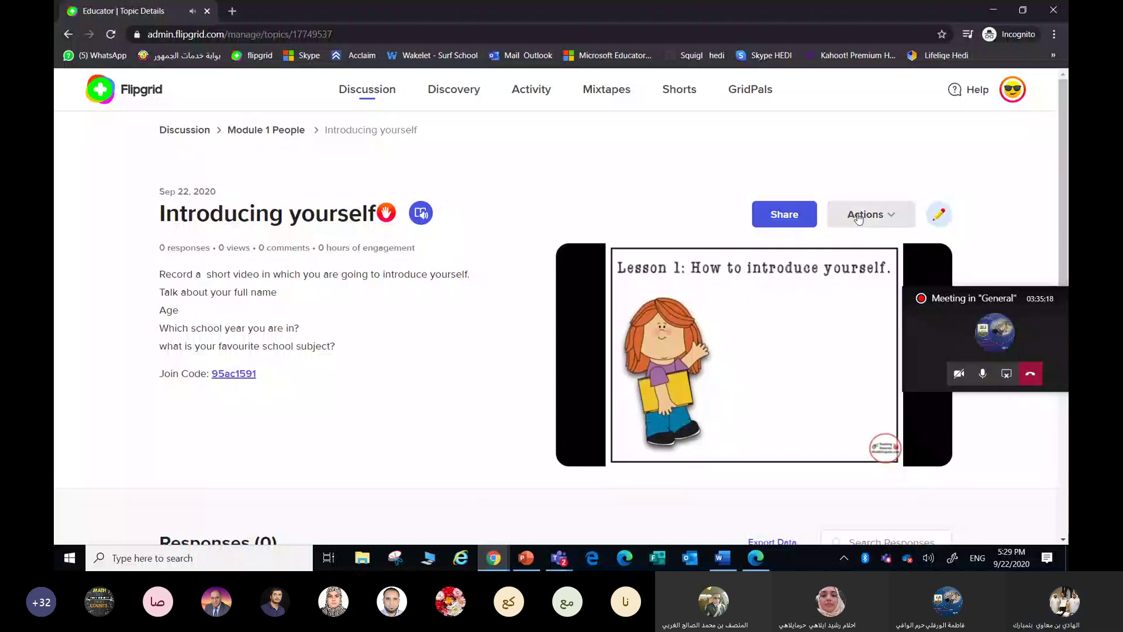
# Check the Teams meeting window and the PowerPoint slides, then return to the topic in Chrome and pause the lesson video
pyautogui.click(944, 345)
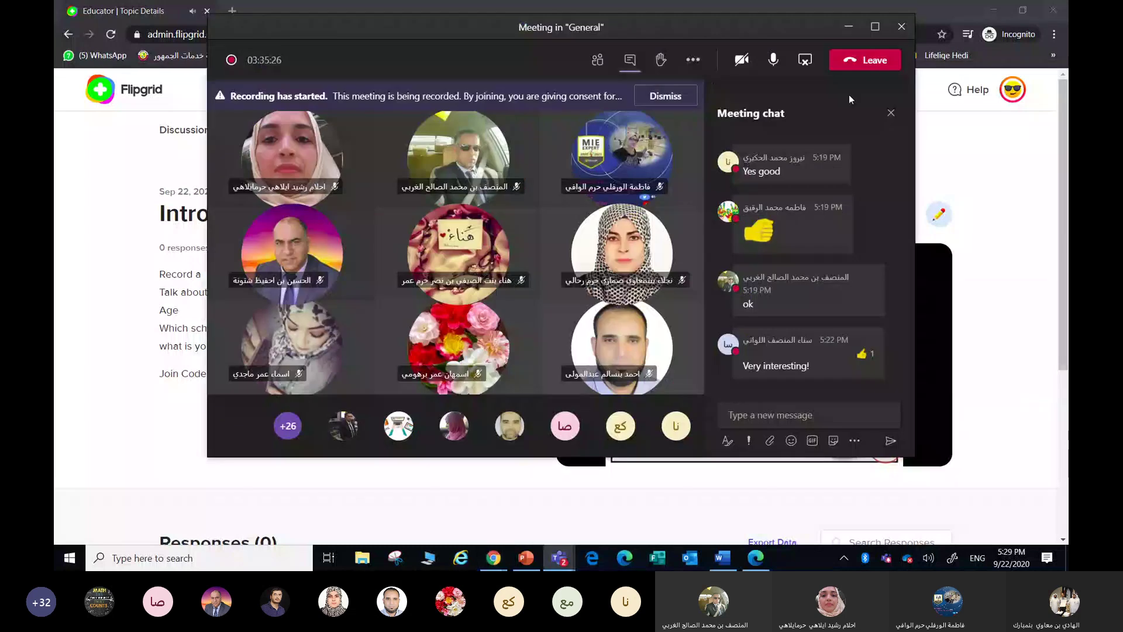
pyautogui.moveTo(800, 170)
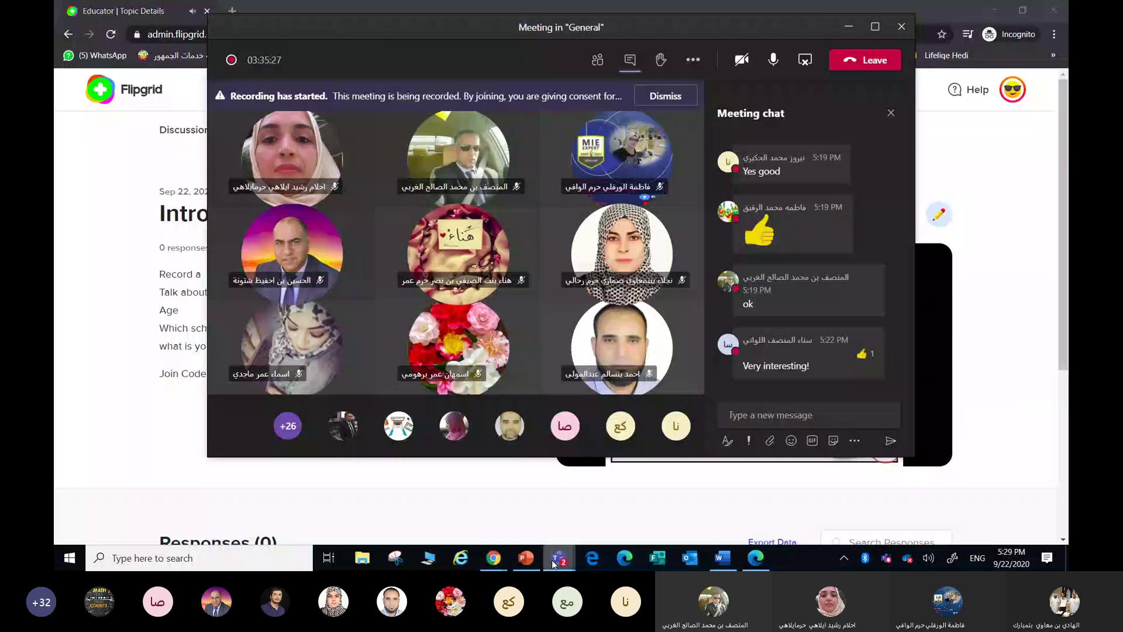
pyautogui.click(526, 559)
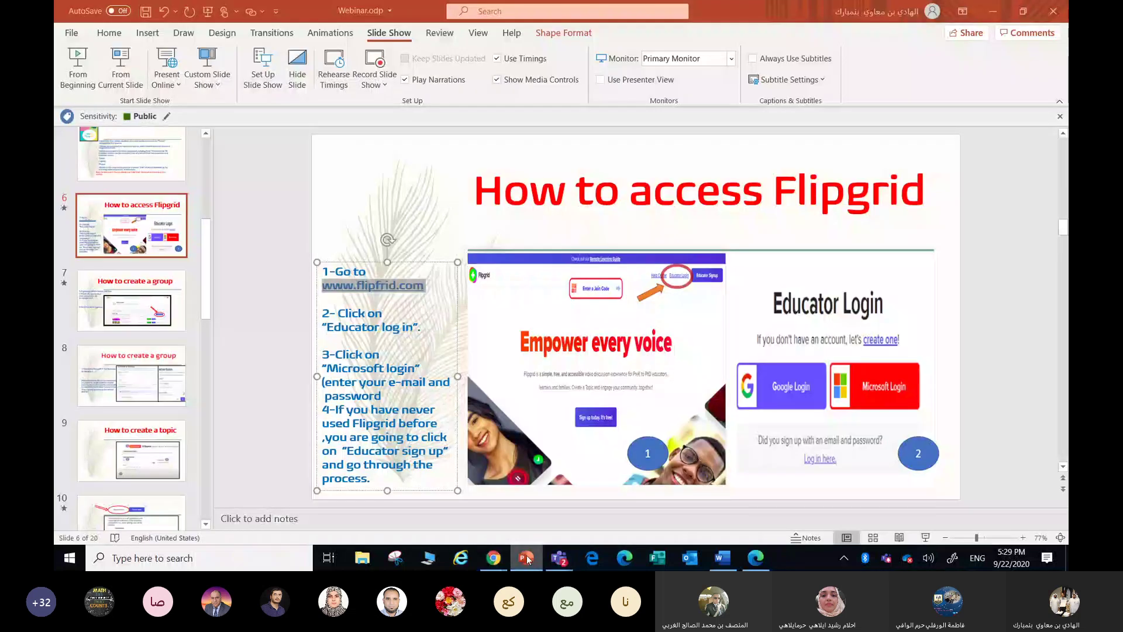
pyautogui.click(494, 558)
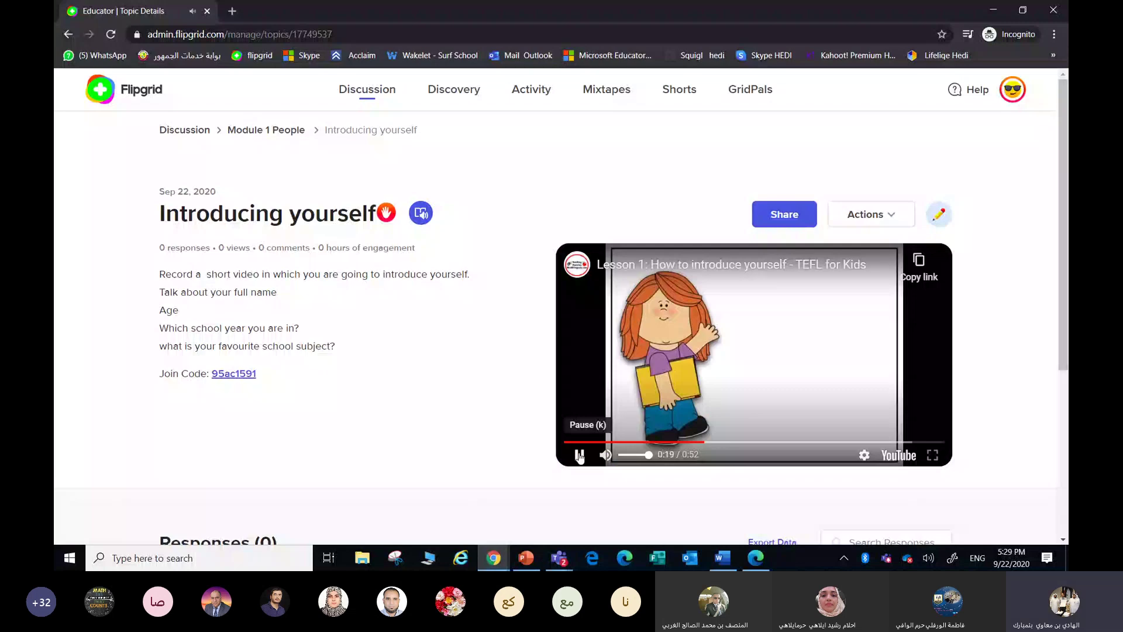
pyautogui.click(580, 456)
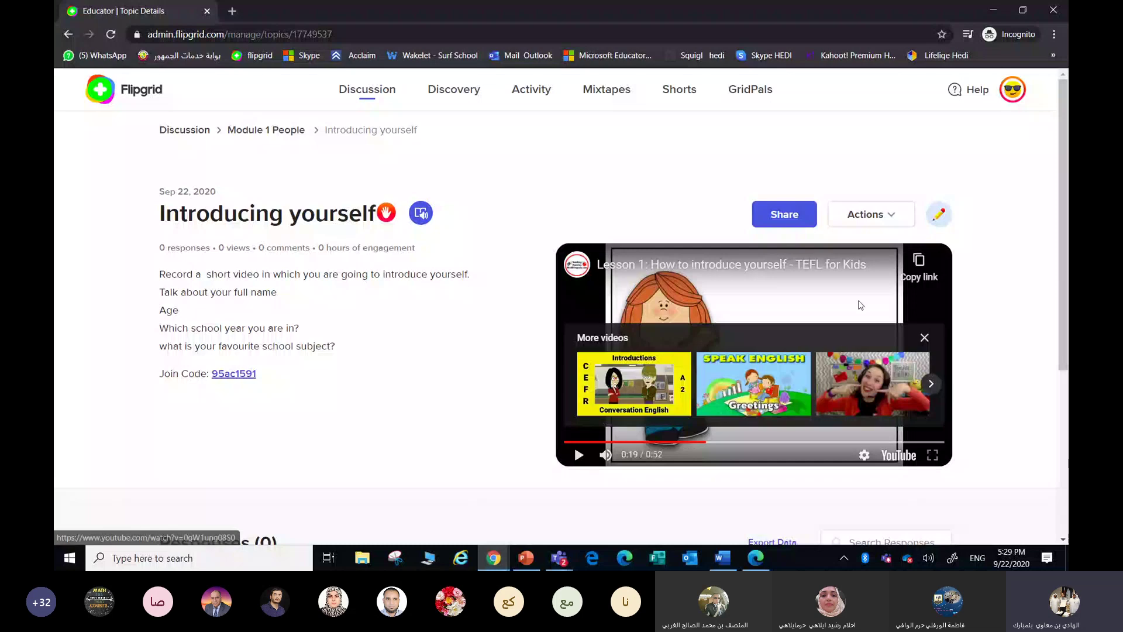
# Examine the topic's Responses section and the list of actions available for the topic
pyautogui.scroll(-3, 566, 333)
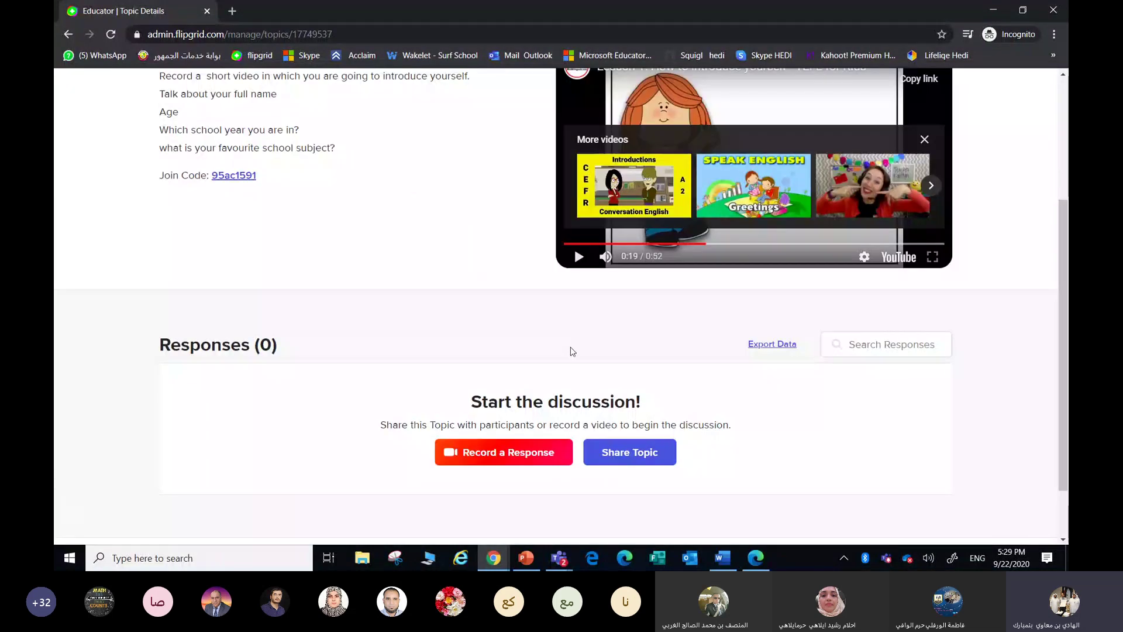
pyautogui.scroll(3, 450, 222)
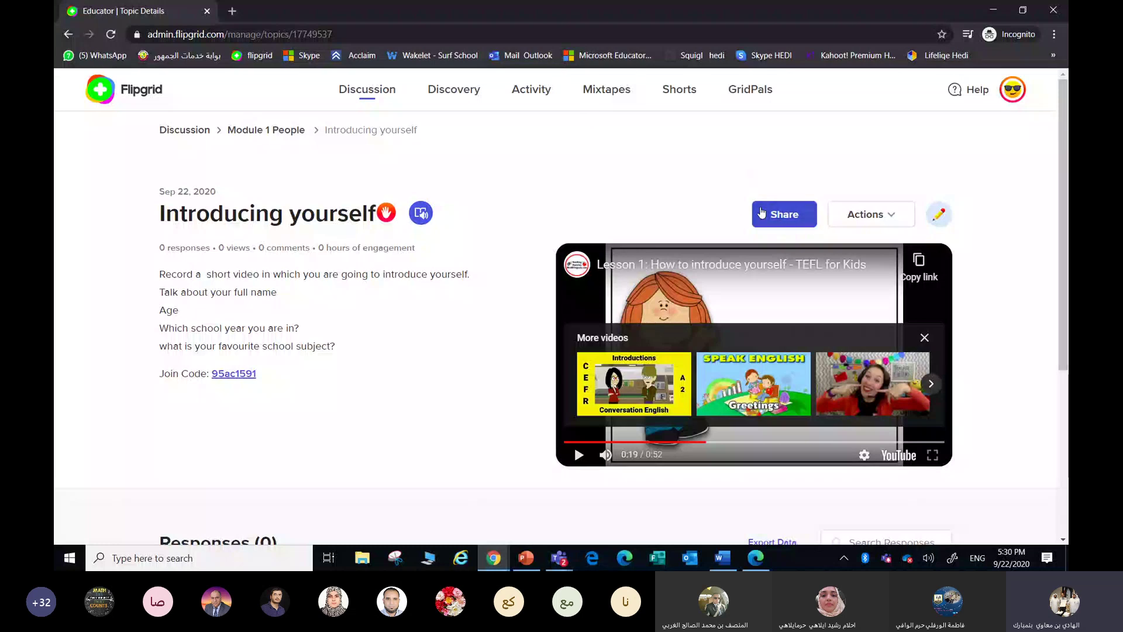
pyautogui.click(871, 223)
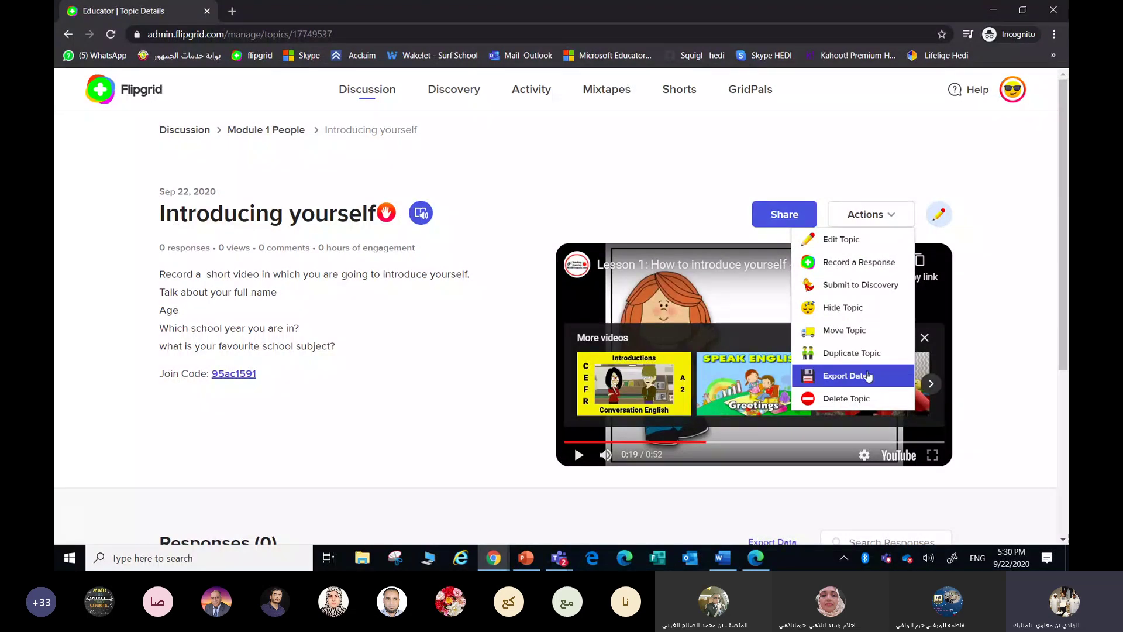
# Show the topic's sharing options, including its QR code, and close the sharing dialog
pyautogui.click(769, 214)
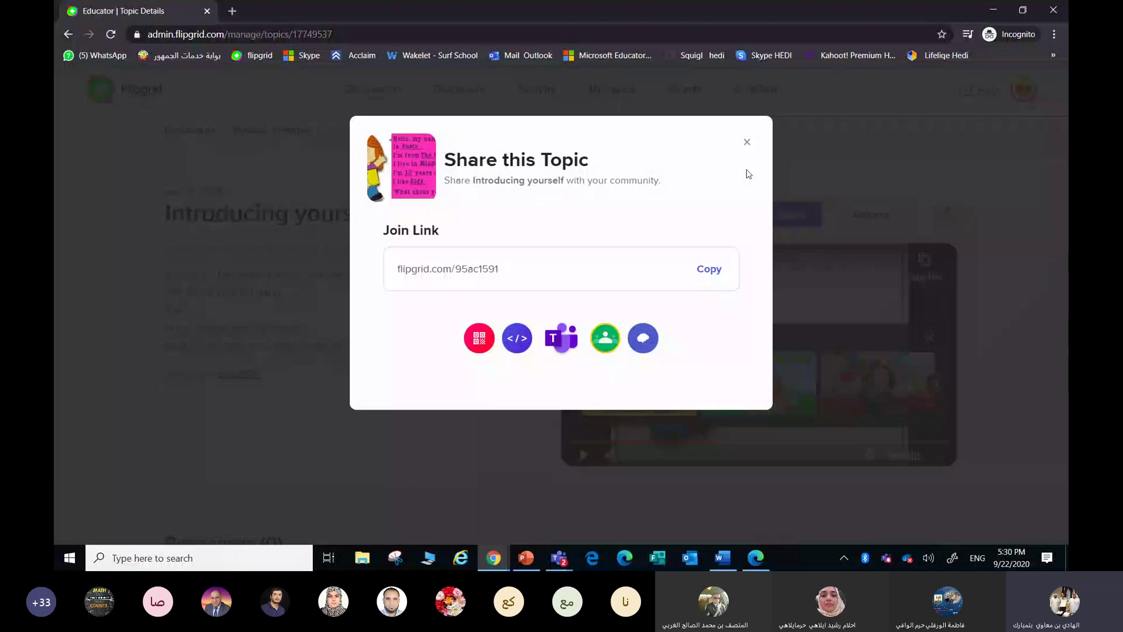
pyautogui.click(479, 337)
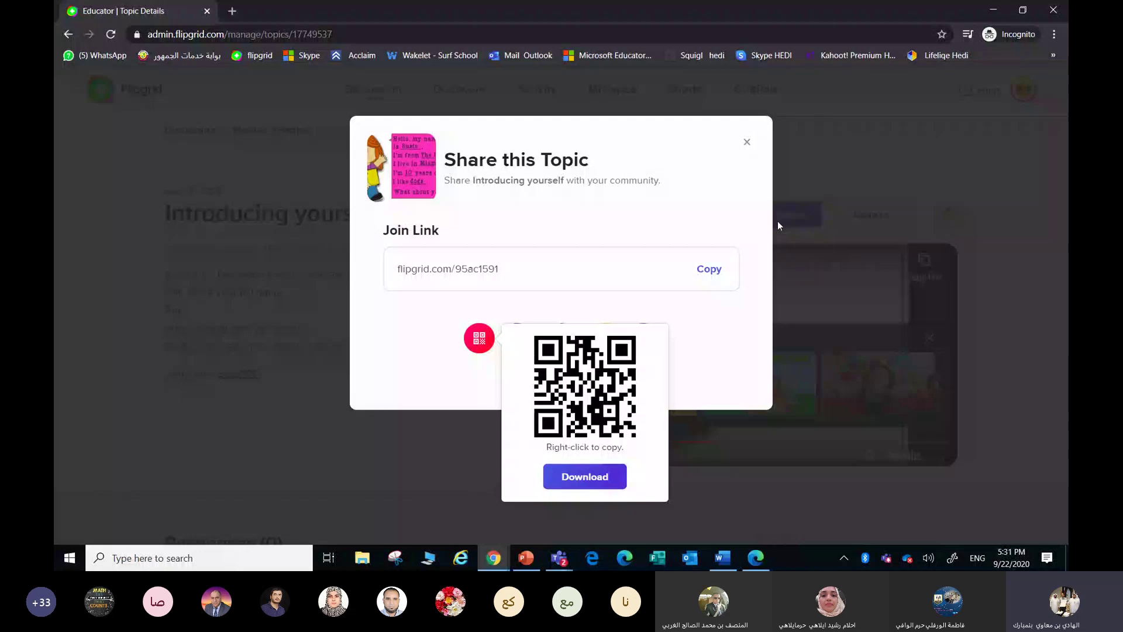
pyautogui.click(747, 144)
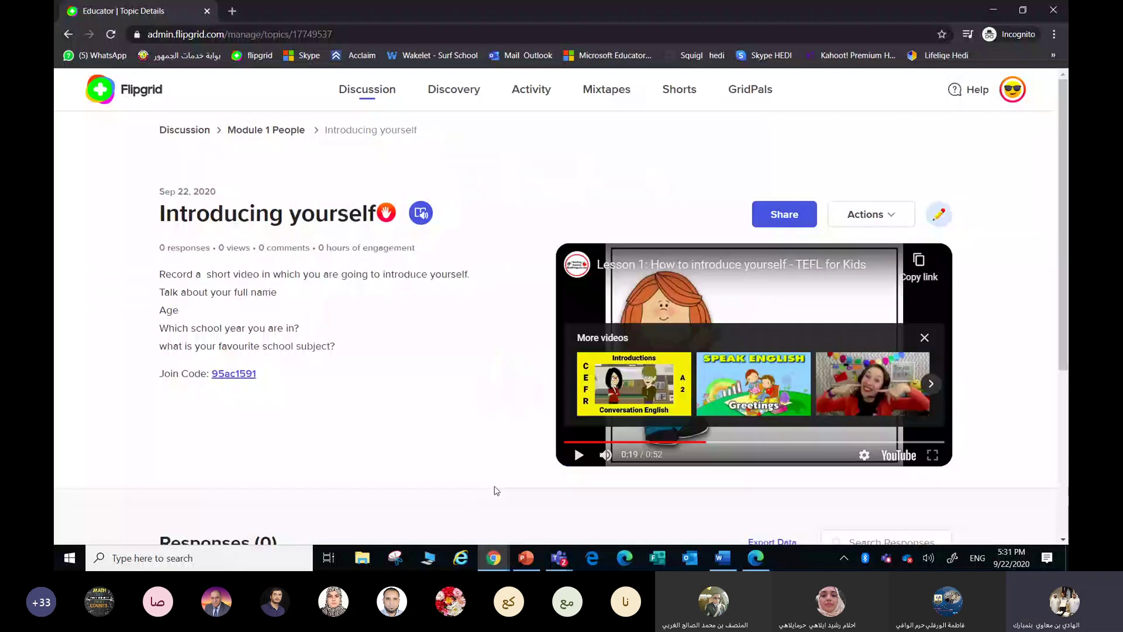
# Switch to the other Chrome window and open the "Module 1 People Grade 5" group to view its topics
pyautogui.moveTo(493, 557)
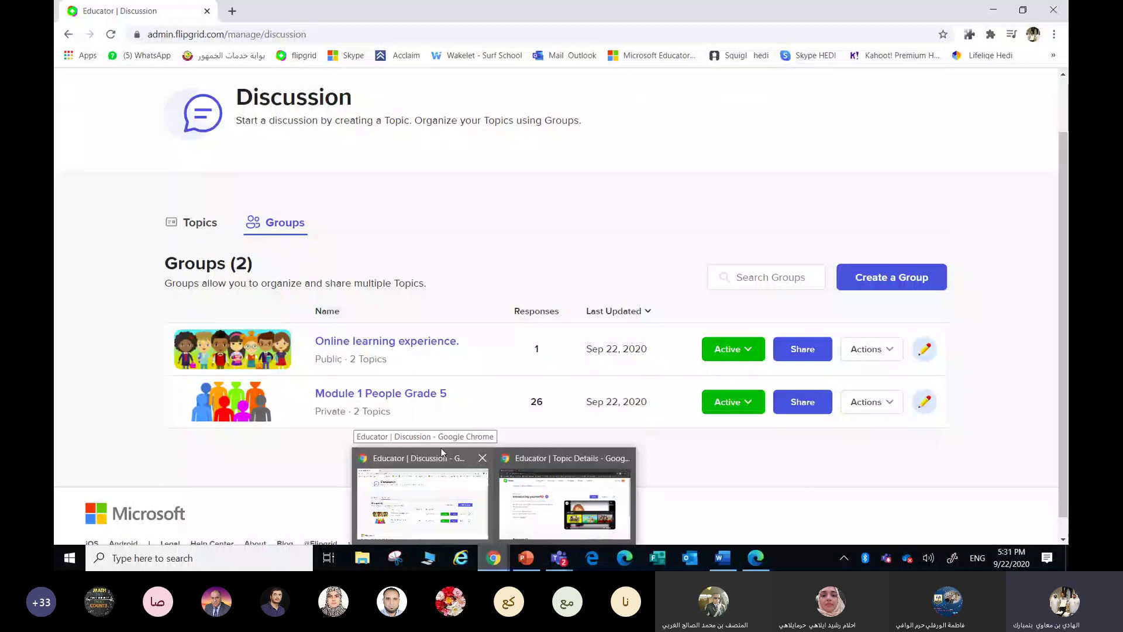
pyautogui.click(441, 447)
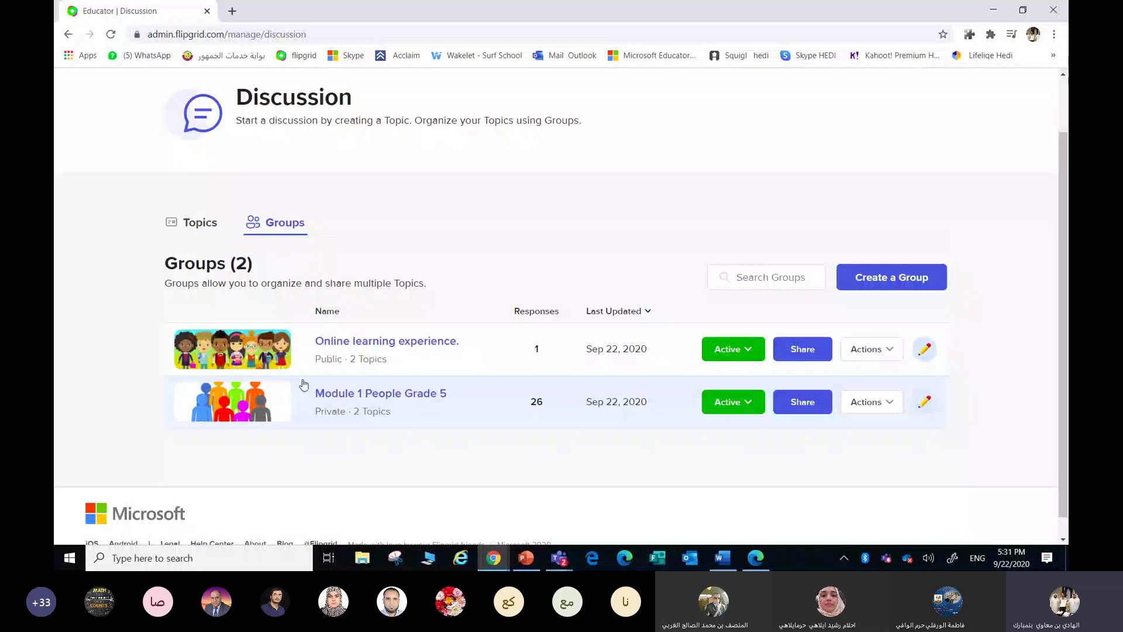
pyautogui.click(345, 411)
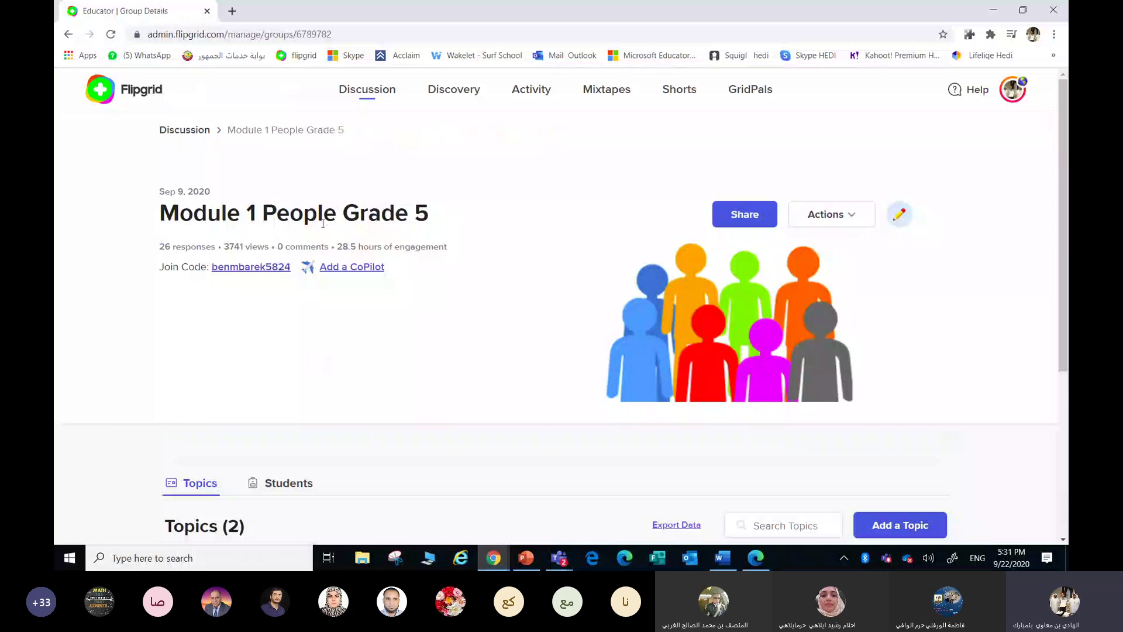
pyautogui.scroll(-5, 372, 217)
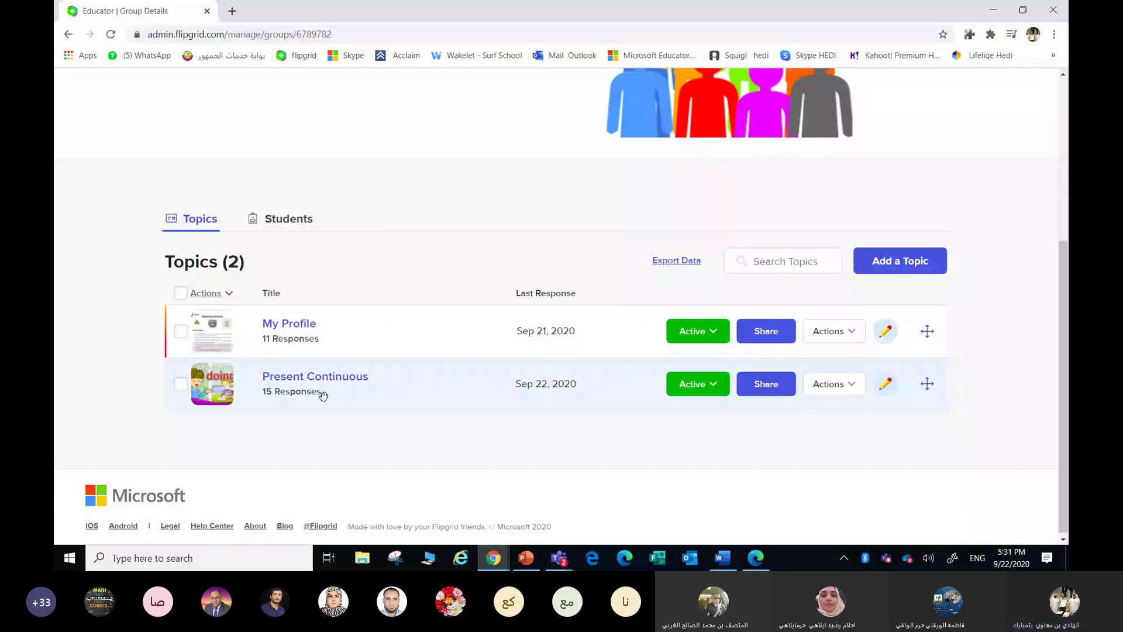
# Check the Teams meeting window, minimize it, and open the group's "Present Continuous" topic
pyautogui.click(559, 558)
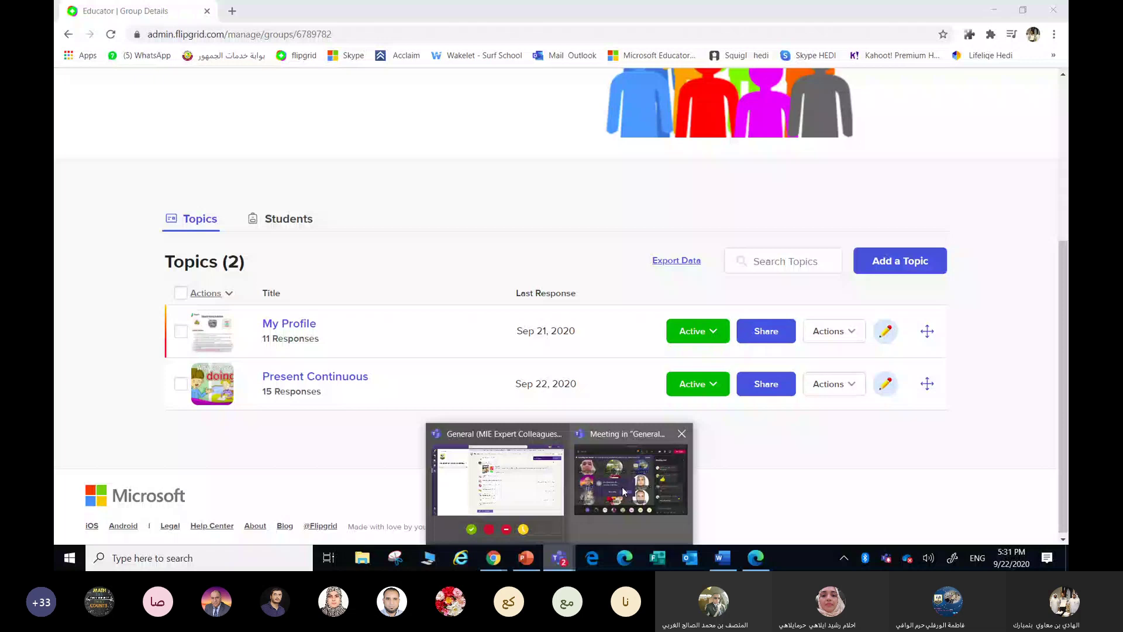
pyautogui.click(623, 487)
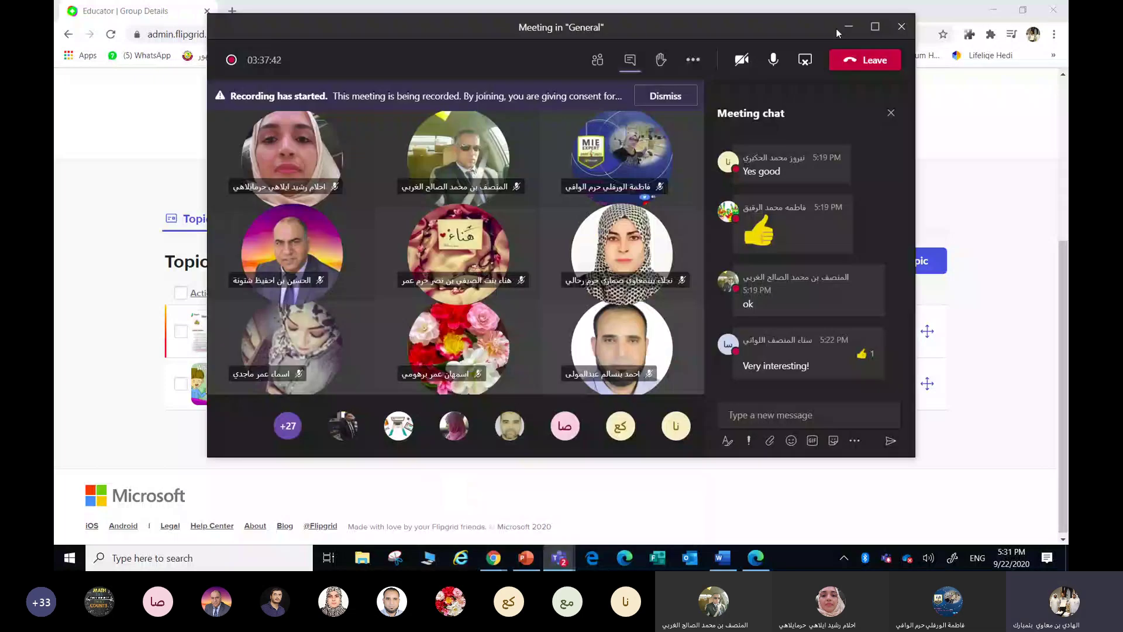
pyautogui.click(837, 27)
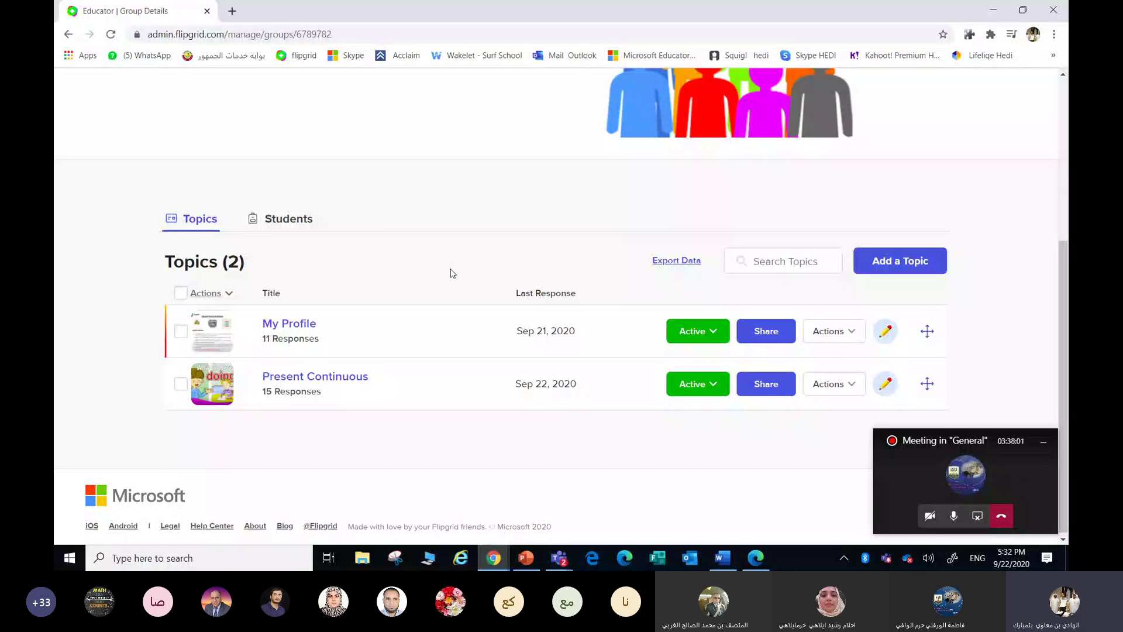
pyautogui.click(339, 379)
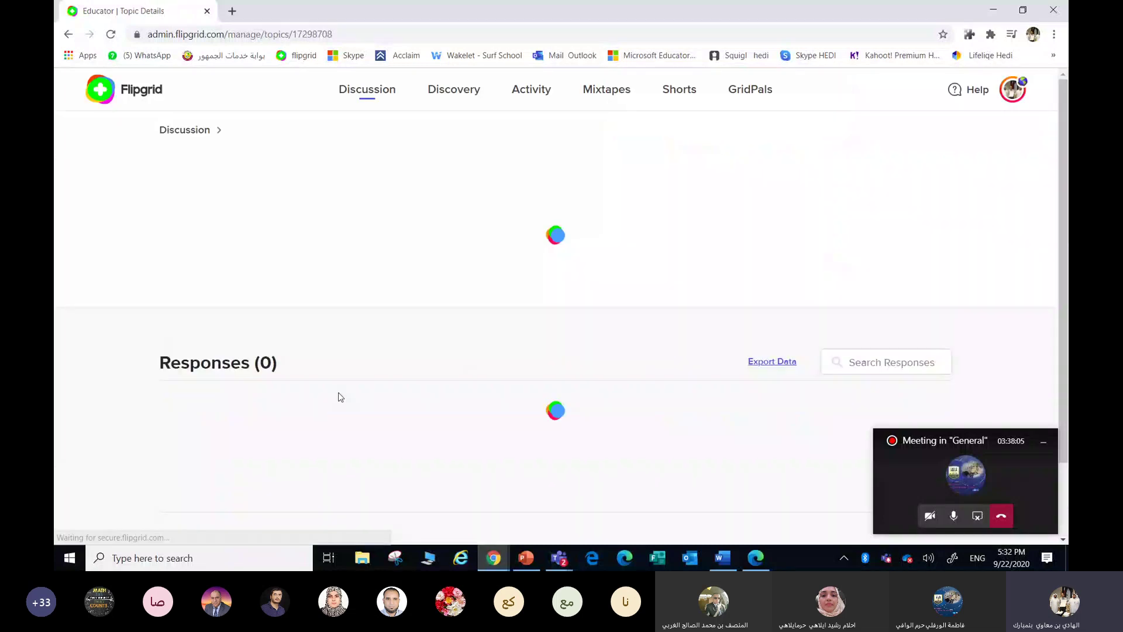
# Examine the "Present Continuous" topic's instructions, video and full list of student responses
pyautogui.scroll(-2, 474, 300)
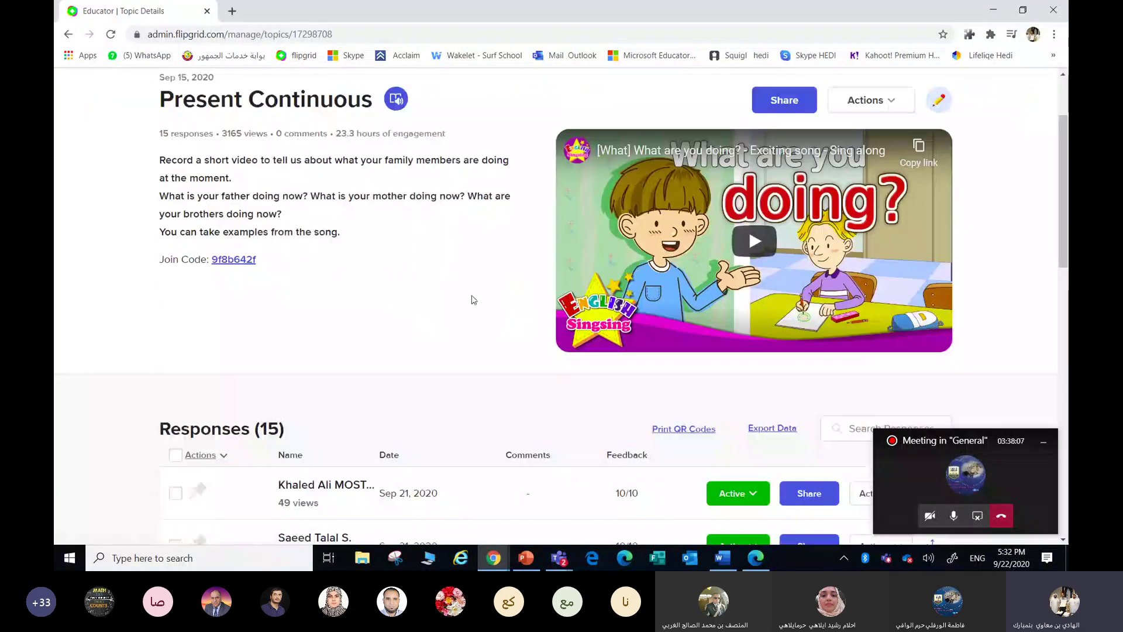
pyautogui.scroll(2, 474, 300)
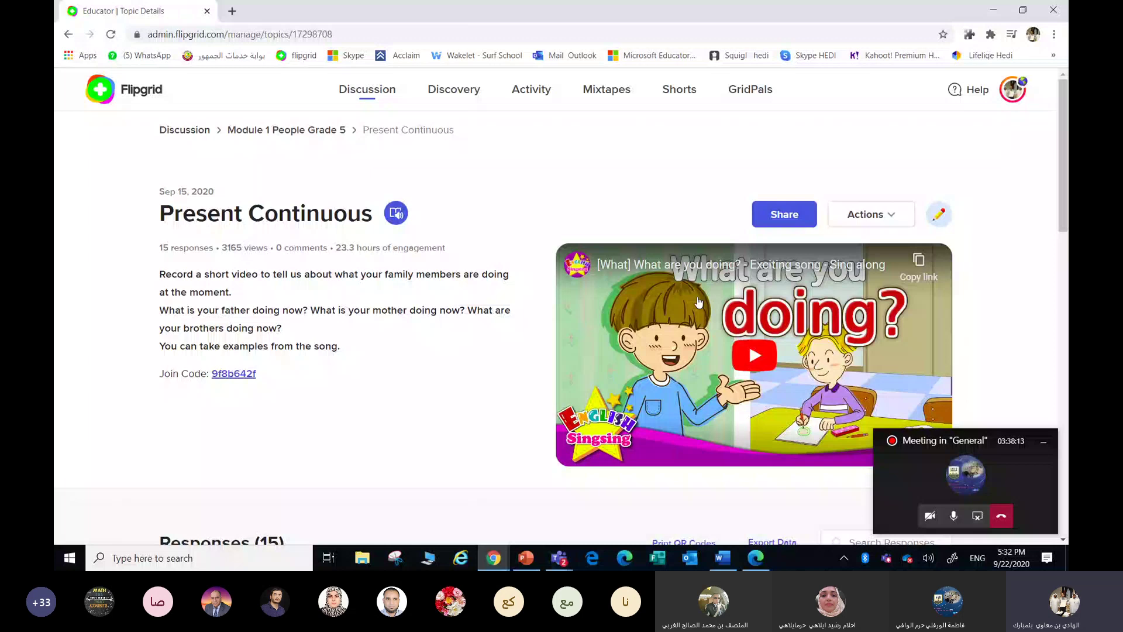
pyautogui.scroll(-1, 697, 302)
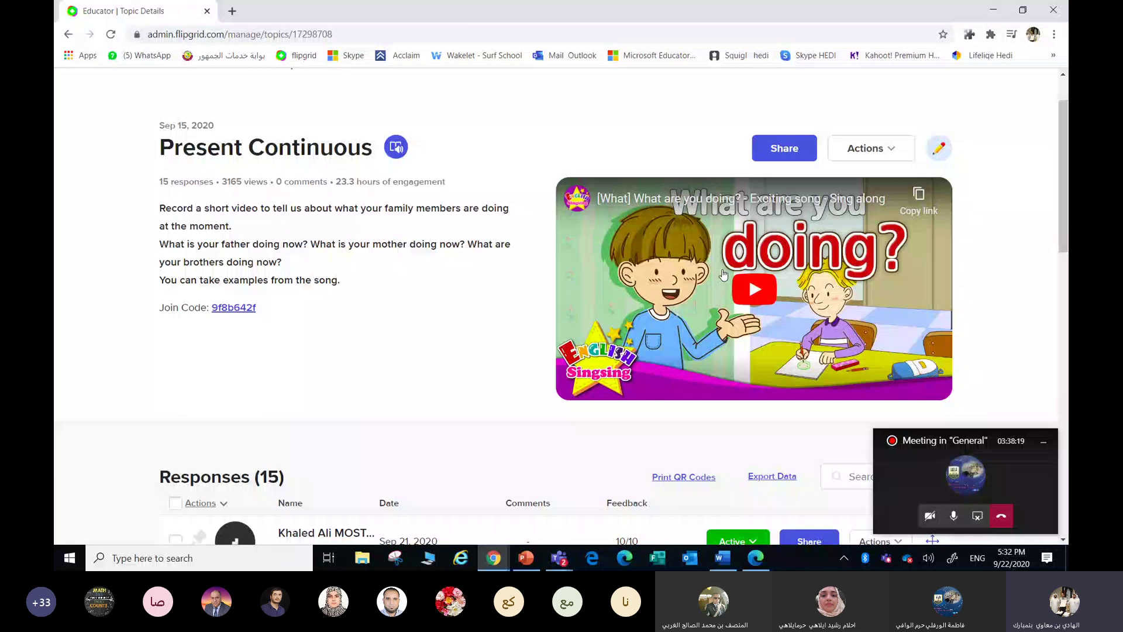
pyautogui.scroll(-4, 723, 274)
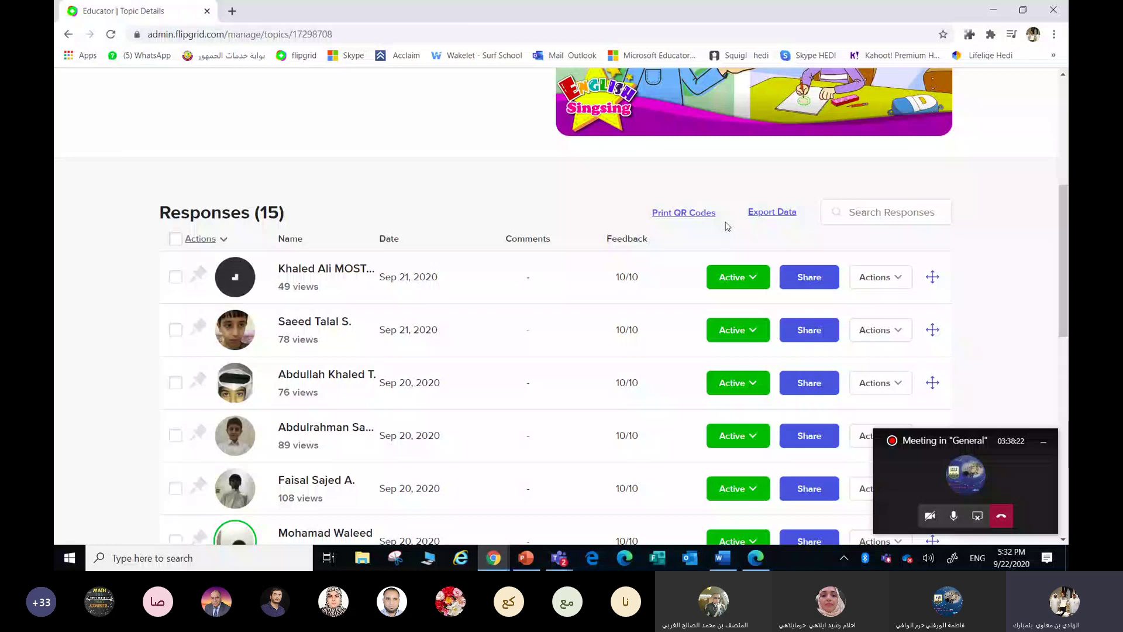
pyautogui.scroll(-5, 548, 275)
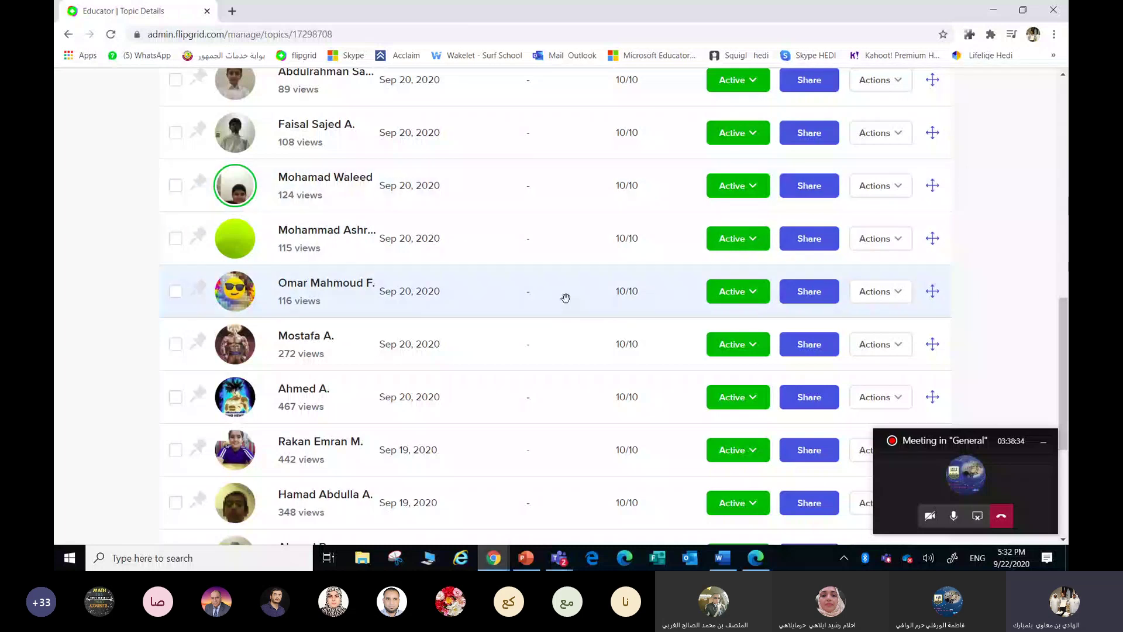
pyautogui.scroll(-5, 566, 299)
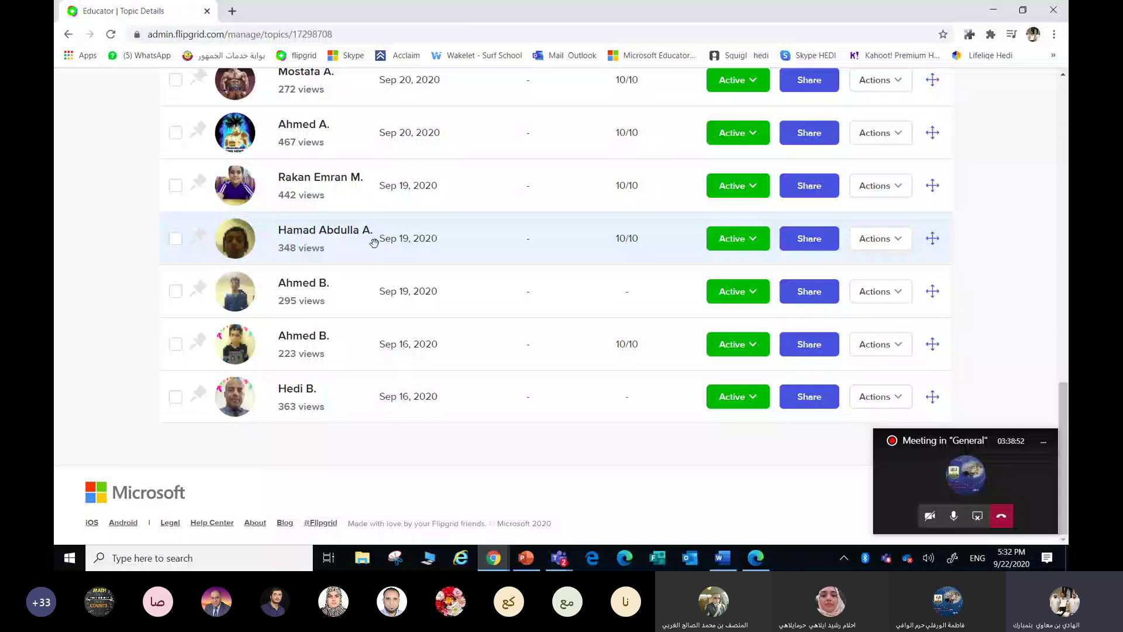
pyautogui.scroll(3, 374, 242)
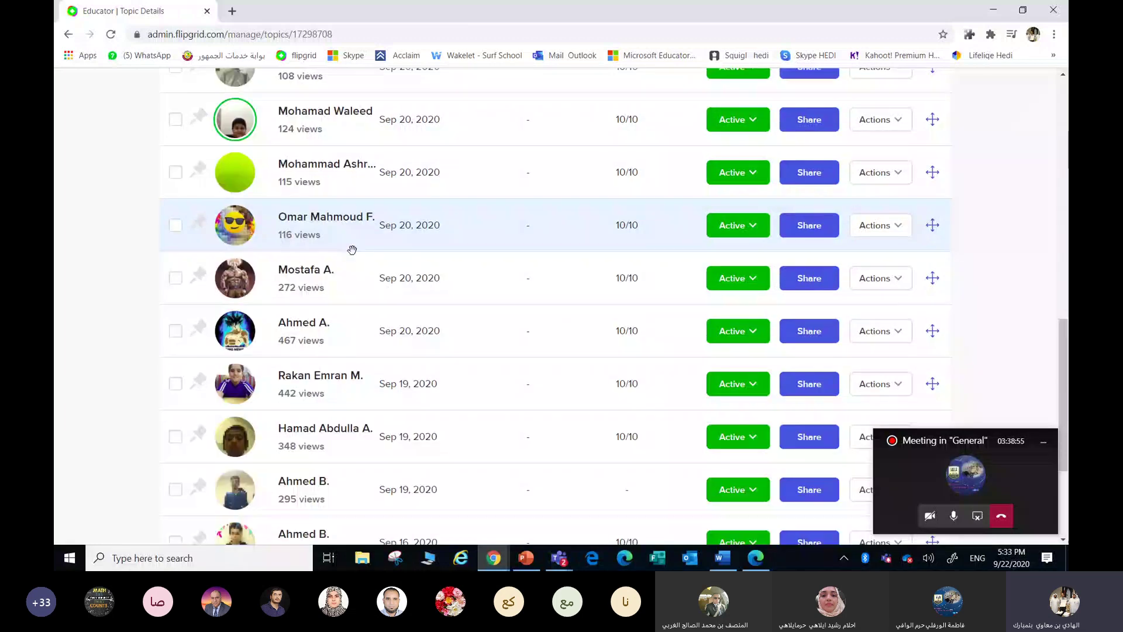
pyautogui.scroll(2, 350, 246)
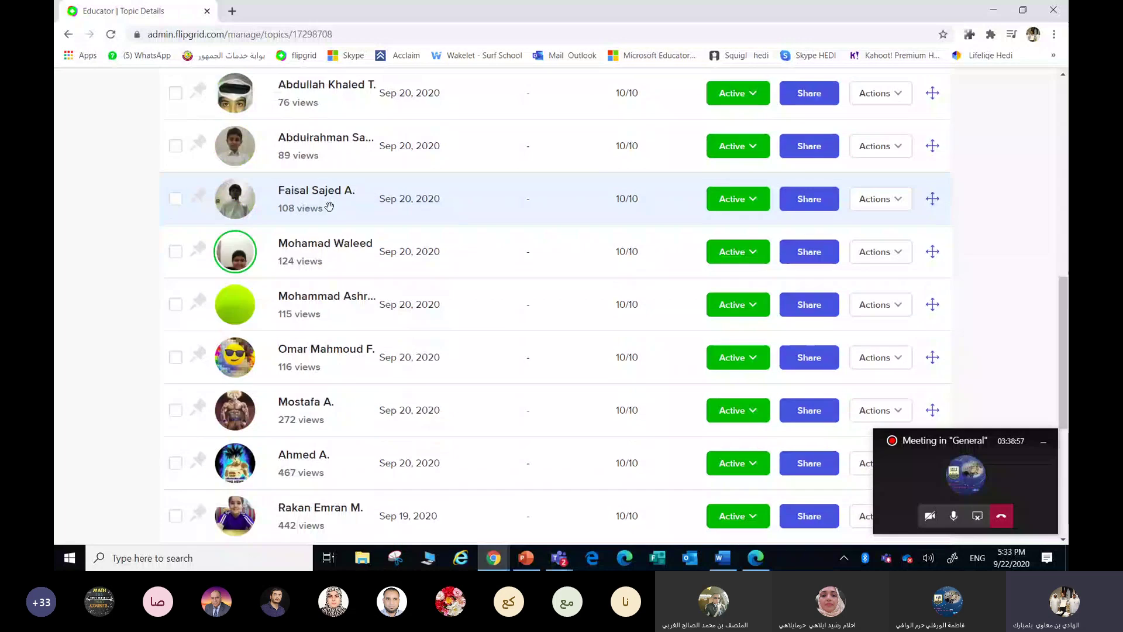
pyautogui.scroll(1, 322, 187)
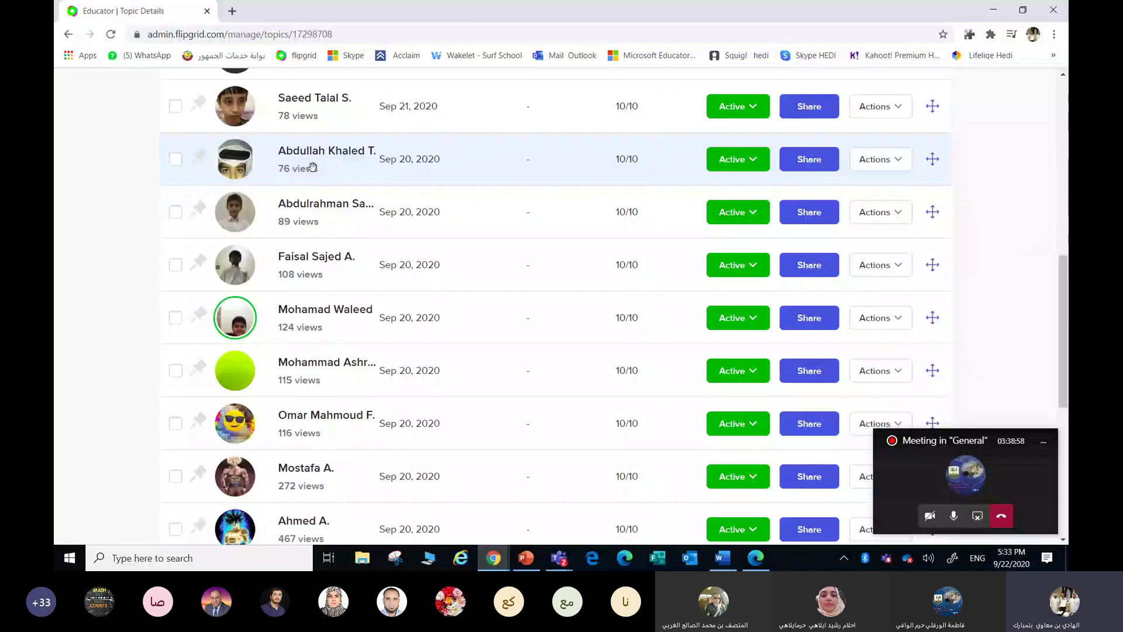
# Play the student response with 76 views, check the speaker volume, and pause the video
pyautogui.click(313, 168)
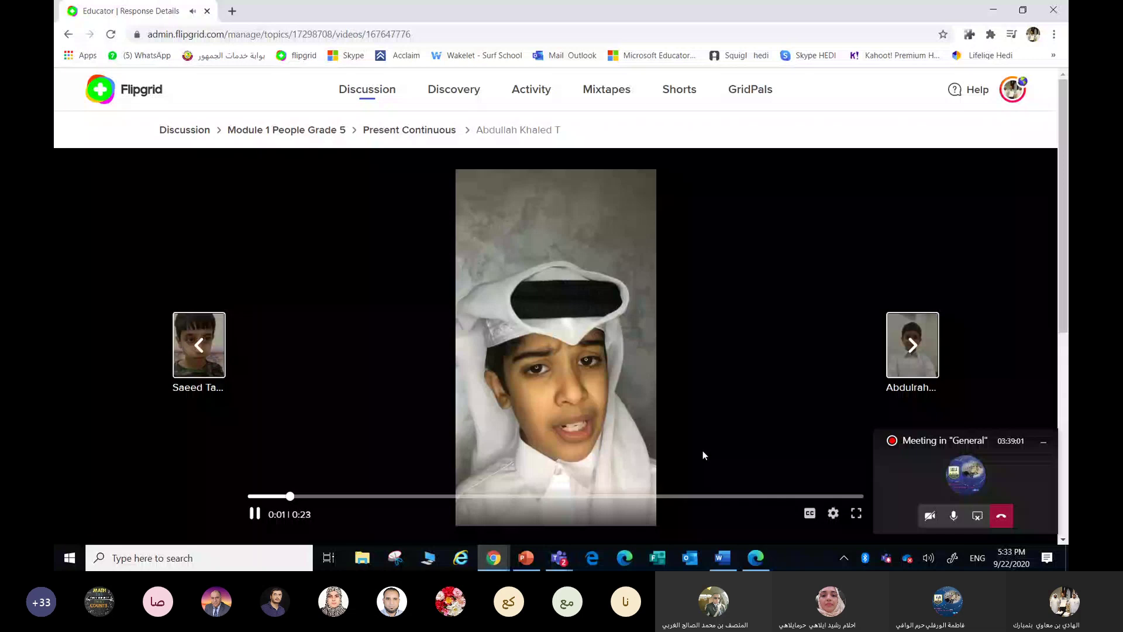
pyautogui.click(929, 557)
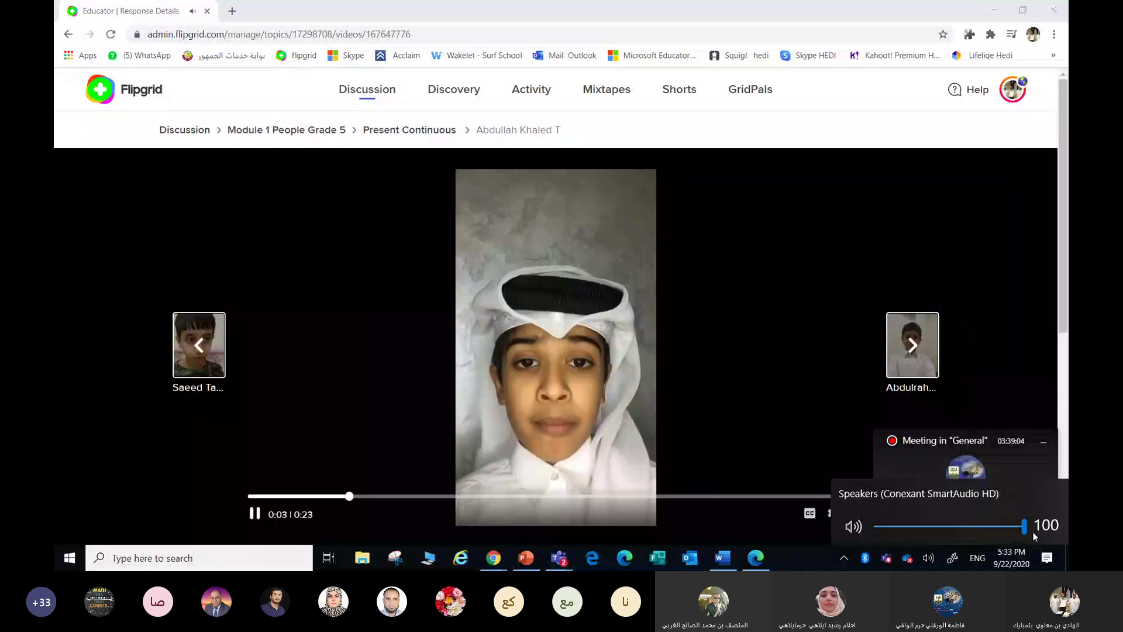
pyautogui.click(254, 513)
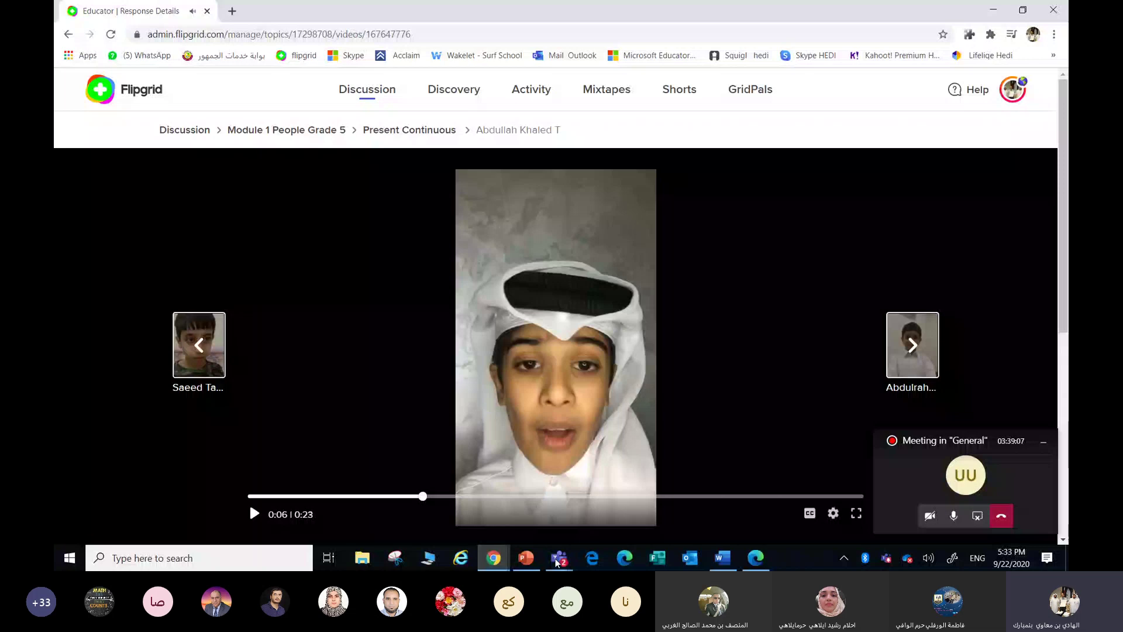
# Switch to the Teams meeting window and stop sharing the screen
pyautogui.click(558, 559)
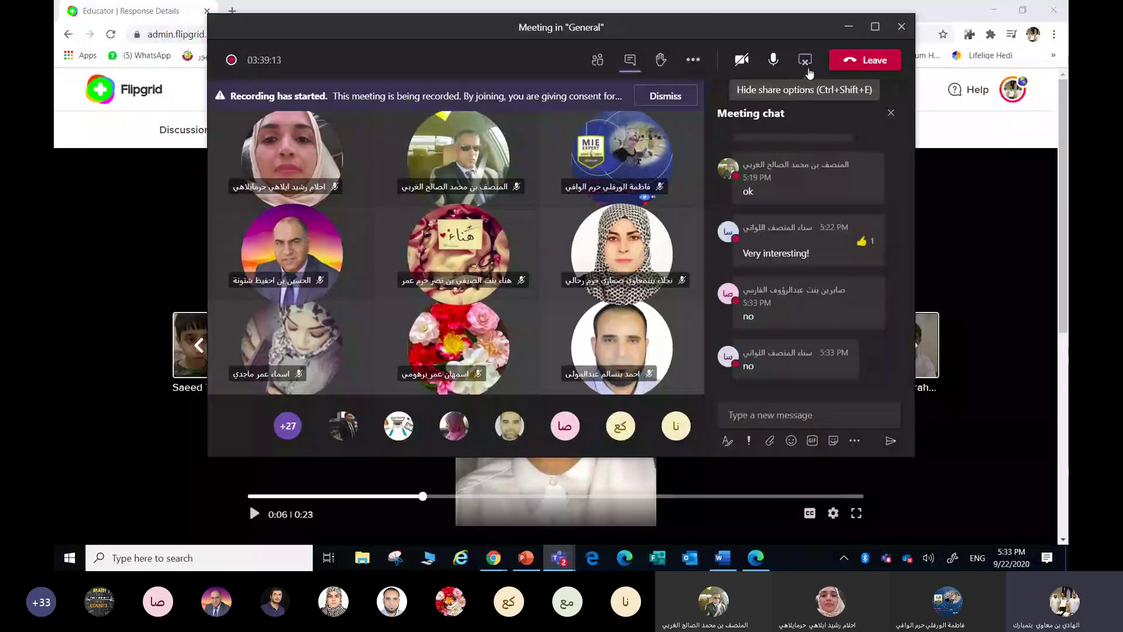
pyautogui.click(809, 71)
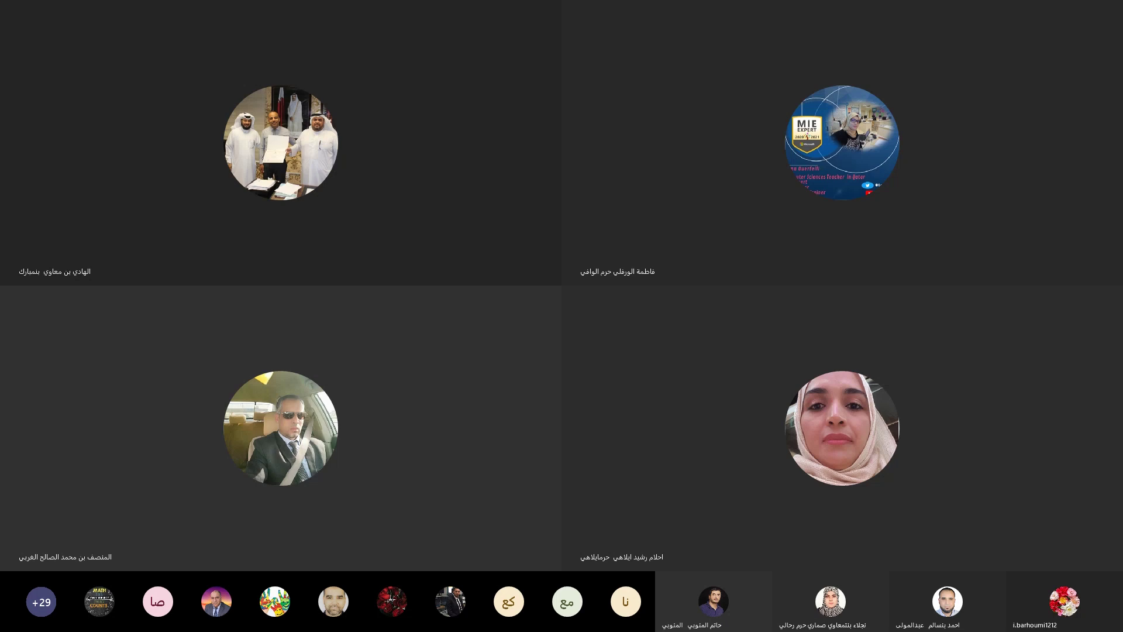
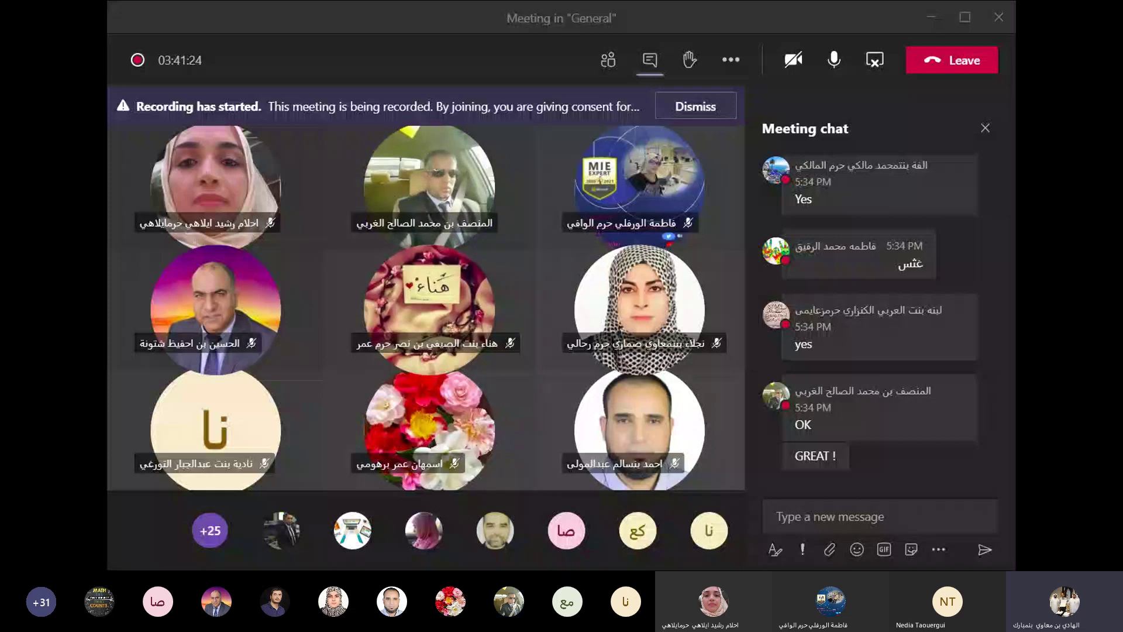
# Switch to the incognito Chrome window and review the "Introducing yourself" topic's instructions and Responses section
pyautogui.click(565, 501)
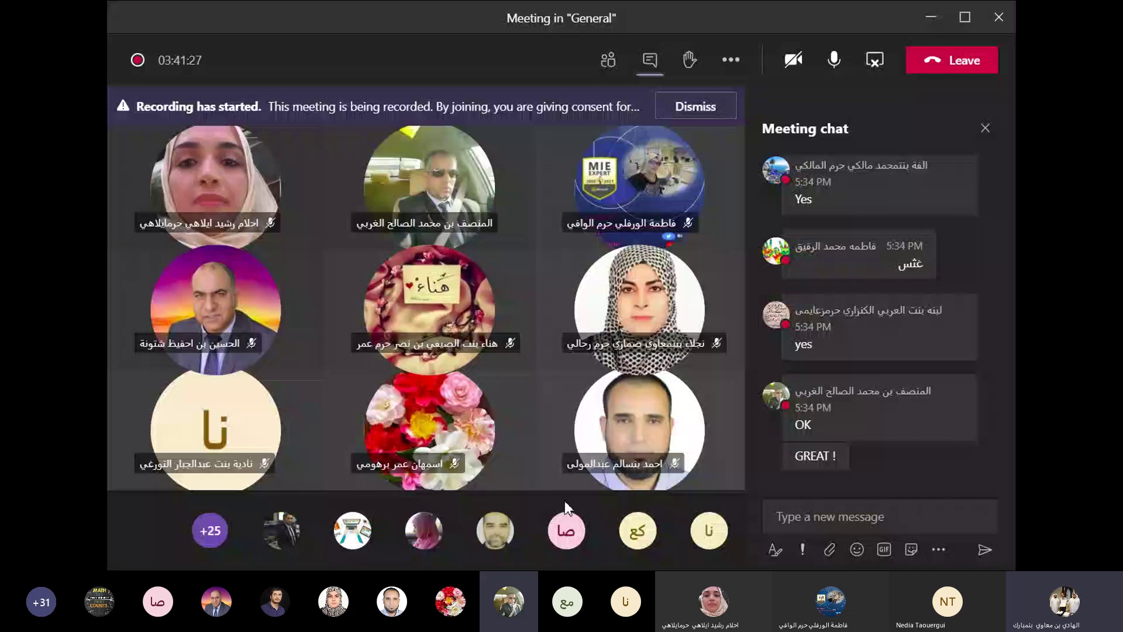
pyautogui.hotkey('alt', 'Tab')
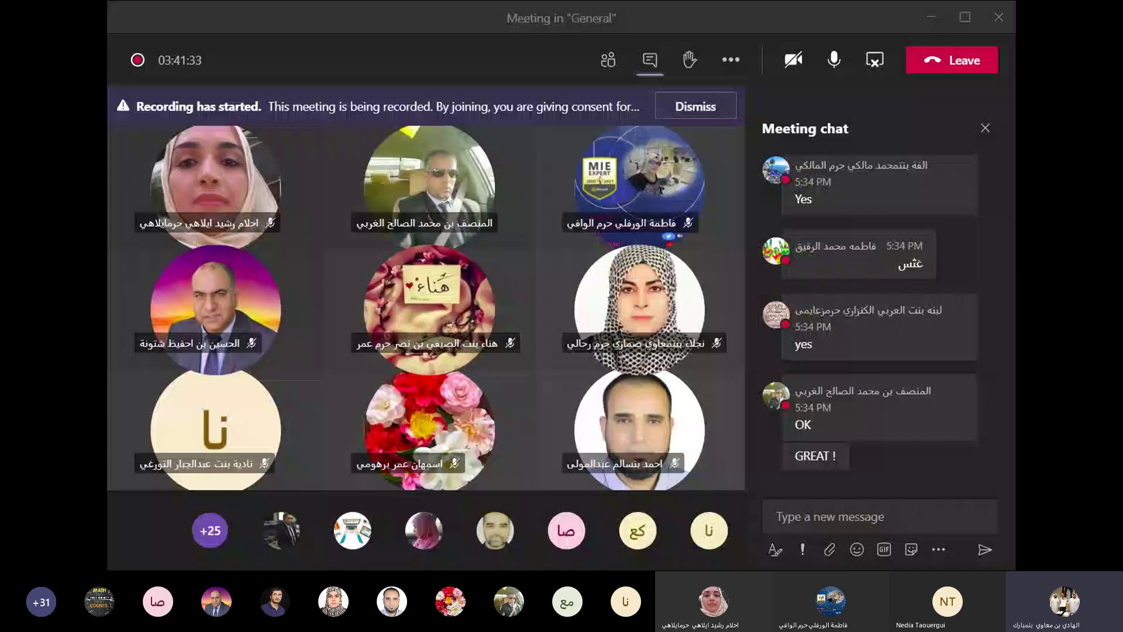
pyautogui.hotkey('alt', 'Tab')
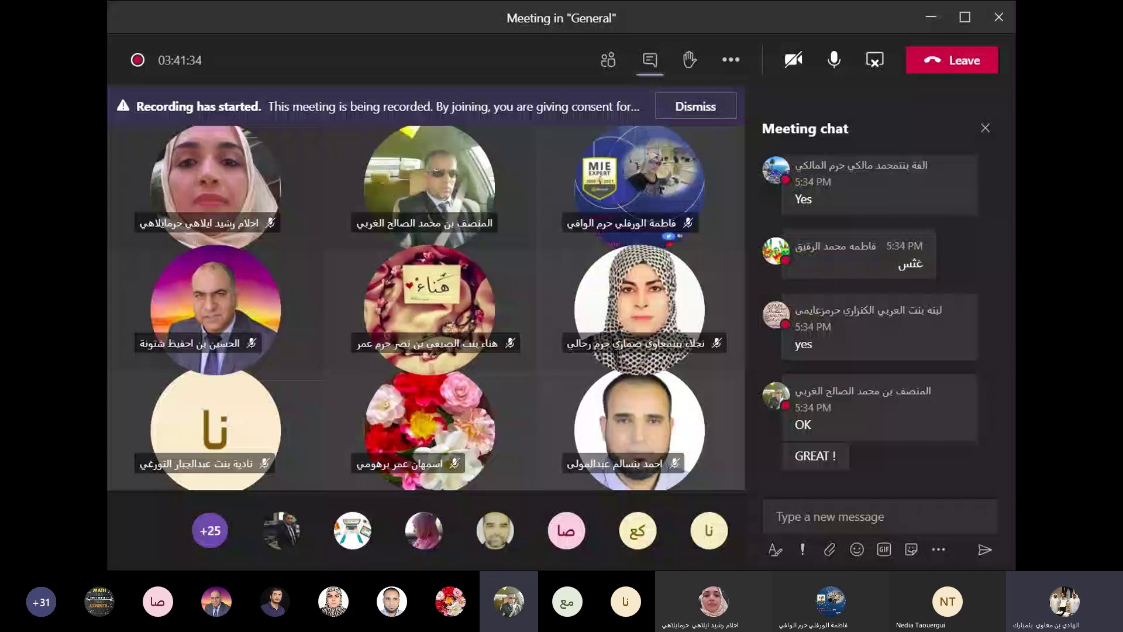
pyautogui.hotkey('alt', 'Tab')
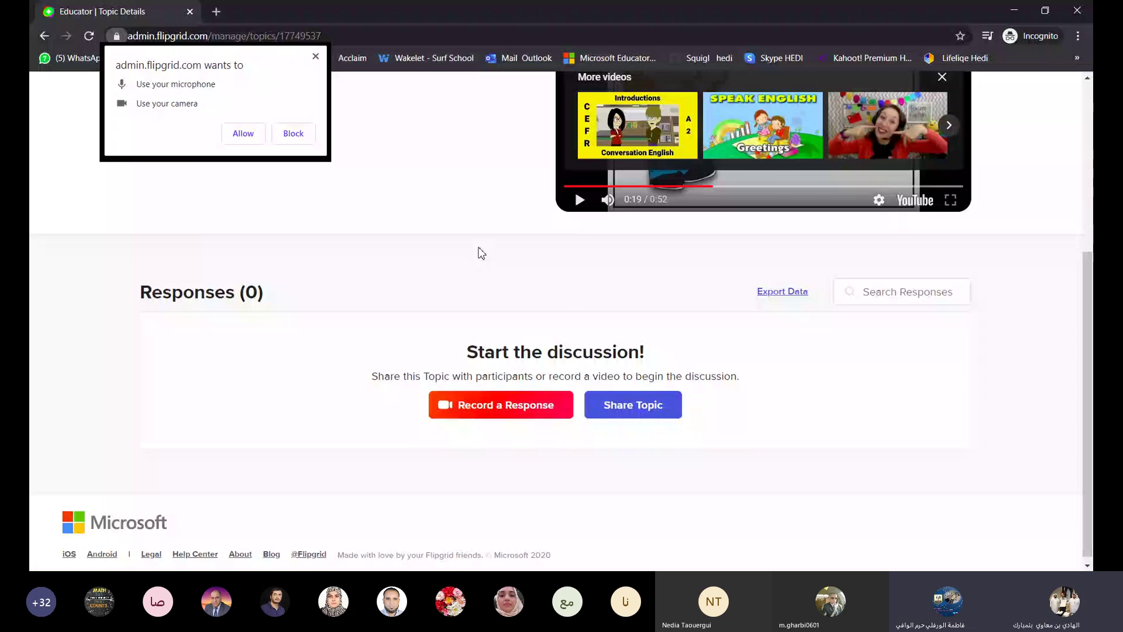
pyautogui.scroll(2, 479, 254)
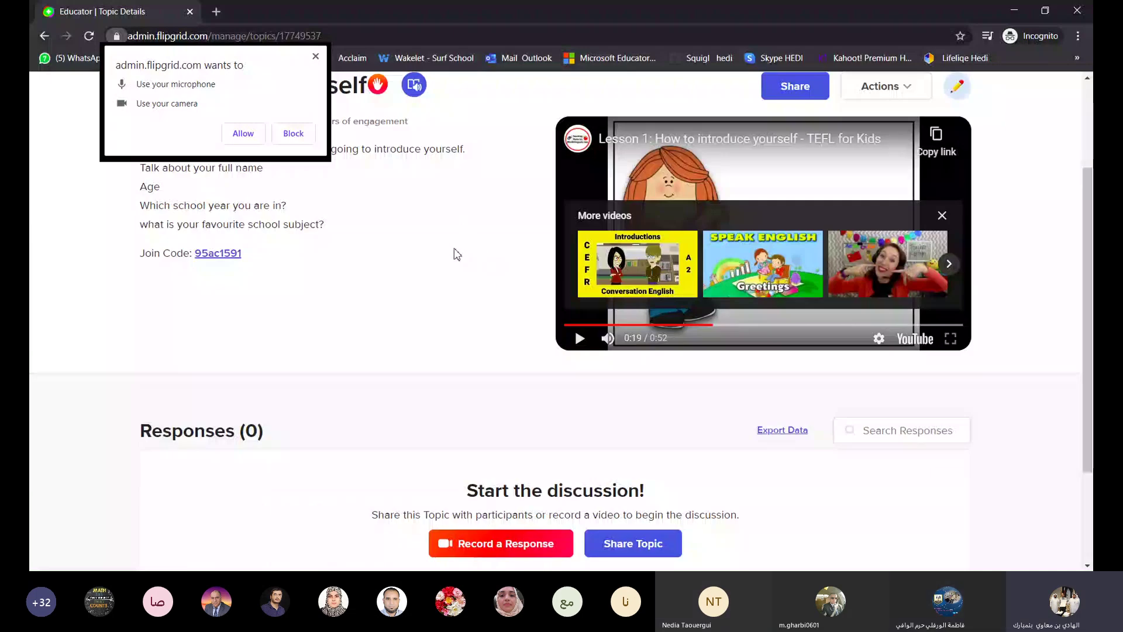
pyautogui.scroll(2, 481, 286)
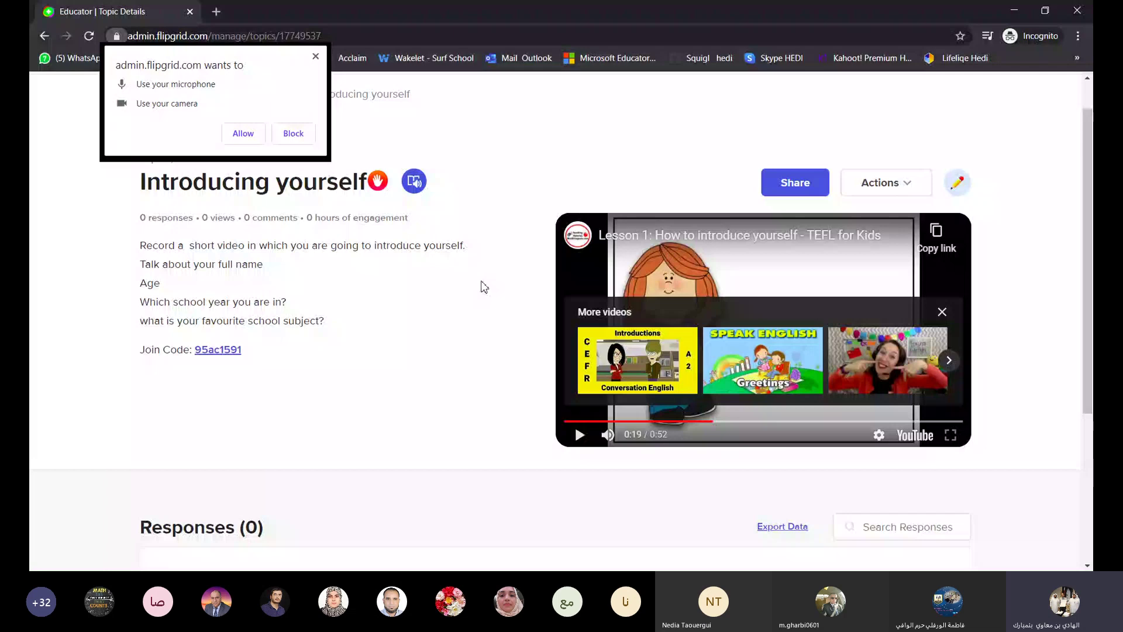
pyautogui.scroll(-4, 493, 401)
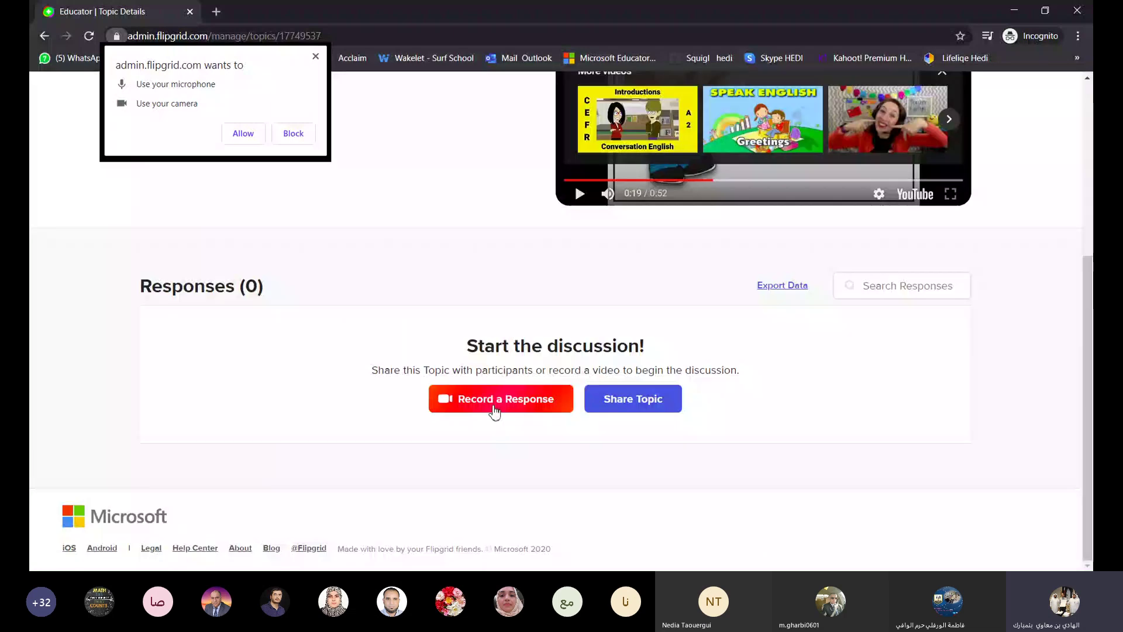
# Start a video response to the "Introducing yourself" topic, allowing microphone and camera access and dismissing the recording introduction
pyautogui.click(494, 408)
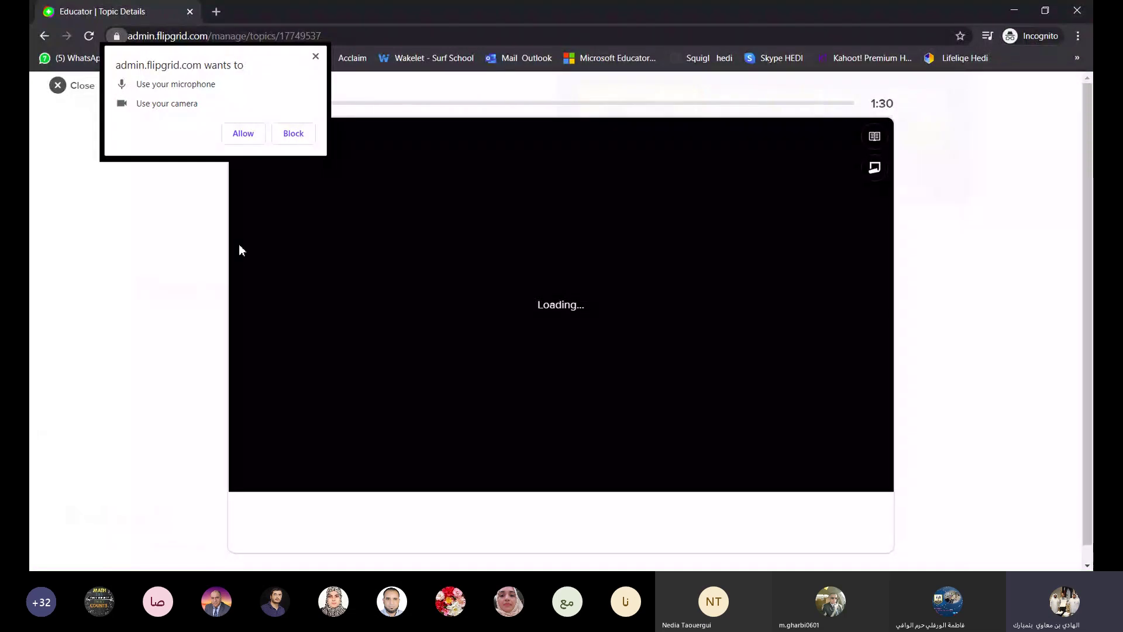
pyautogui.click(242, 134)
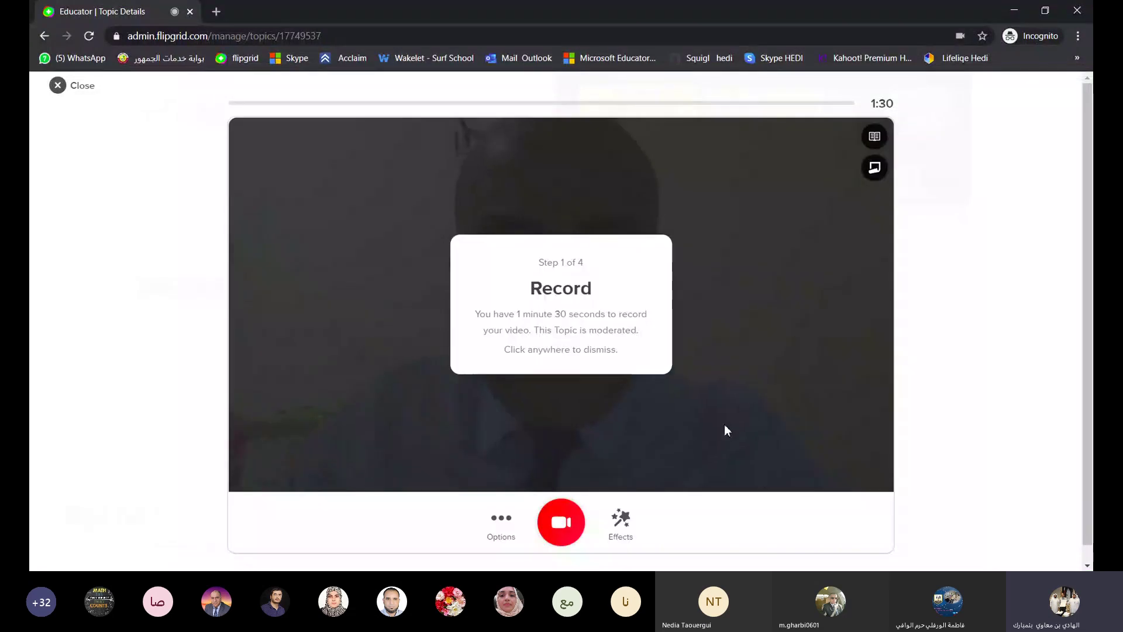
pyautogui.click(724, 424)
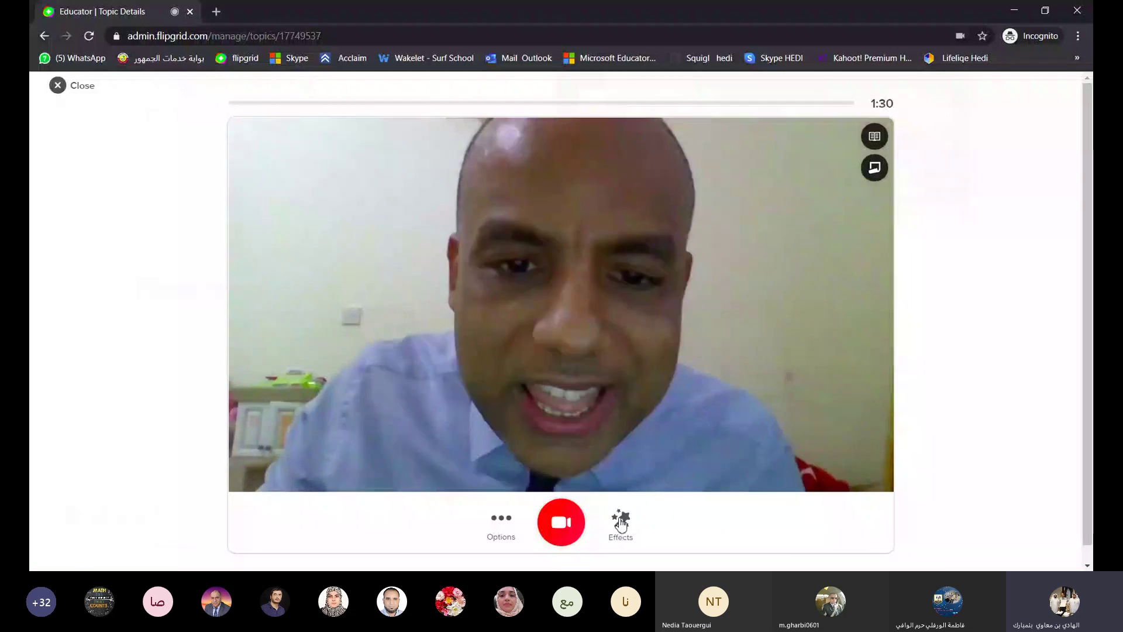
# Apply the Pixel filter to the camera picture and close the effects
pyautogui.click(621, 523)
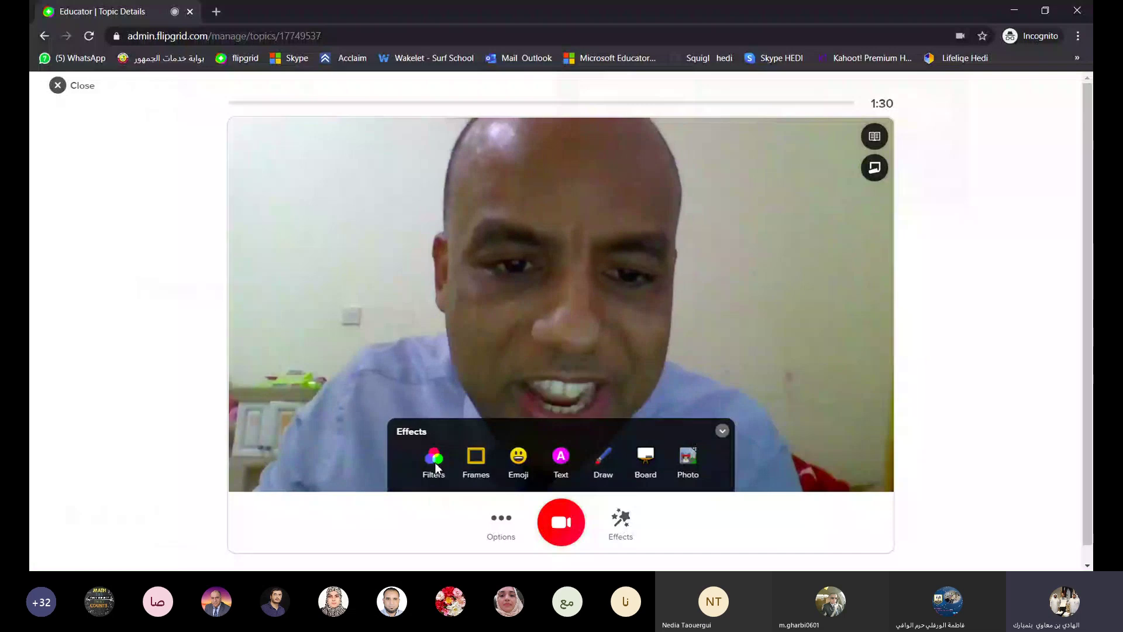
pyautogui.click(431, 458)
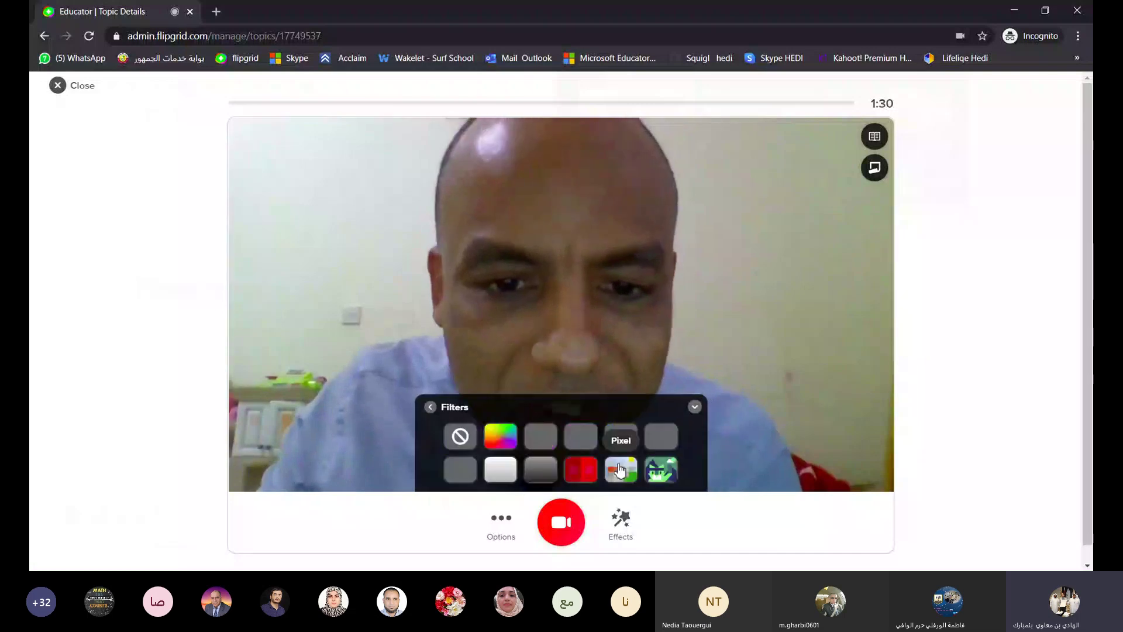
pyautogui.click(619, 470)
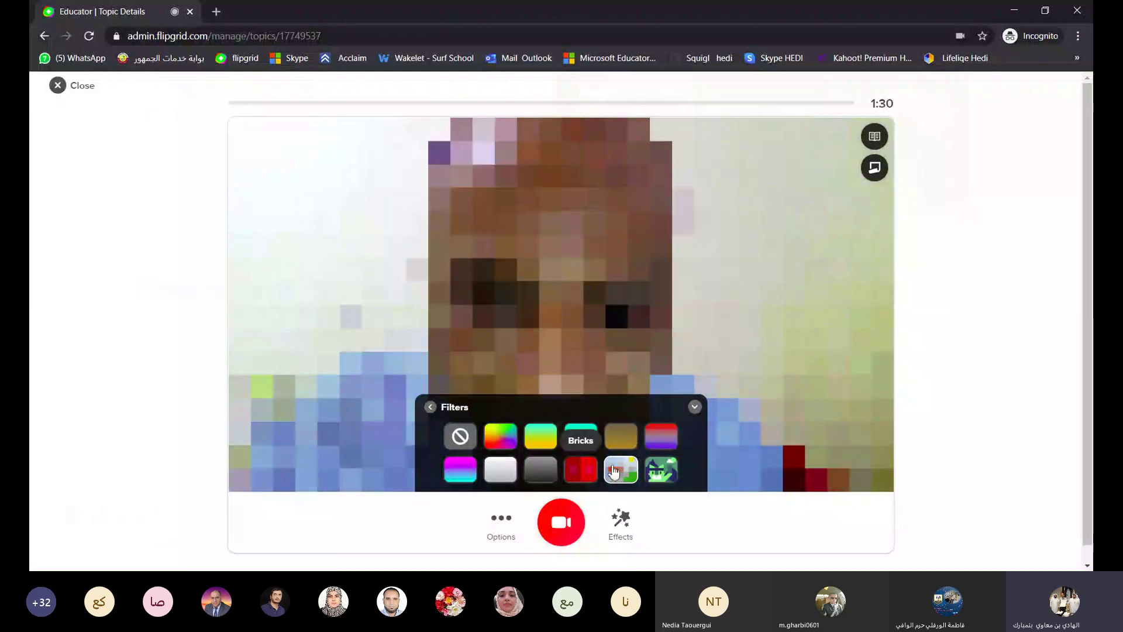
pyautogui.click(625, 519)
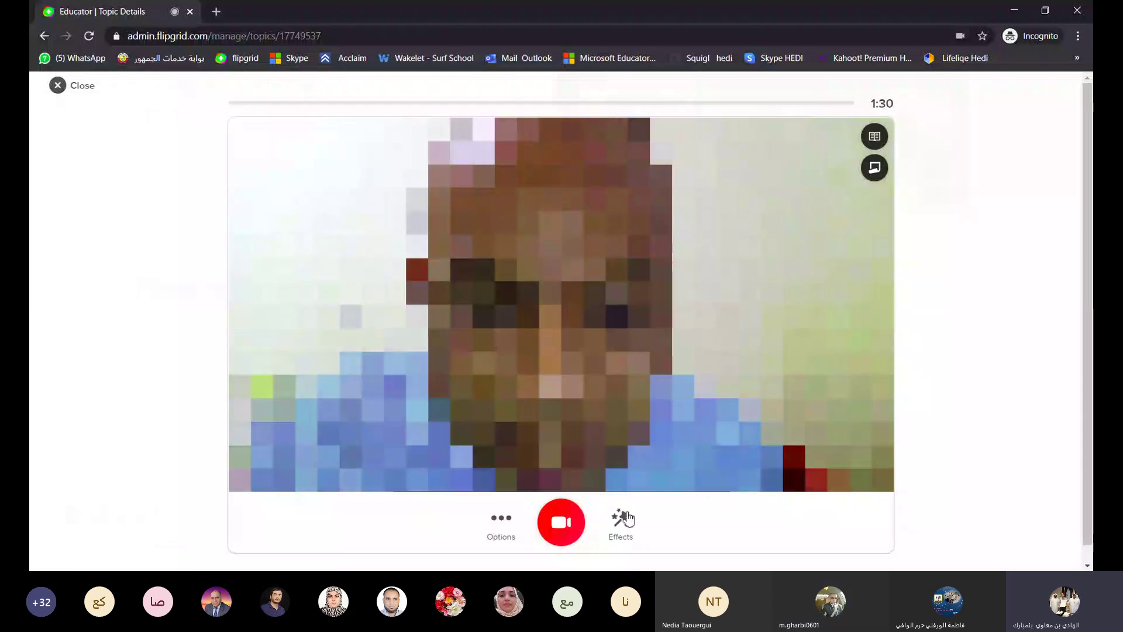
# Try the breaking news frame on the camera picture, and replace it with the jungle frame with the sloth
pyautogui.click(624, 518)
pyautogui.click(475, 458)
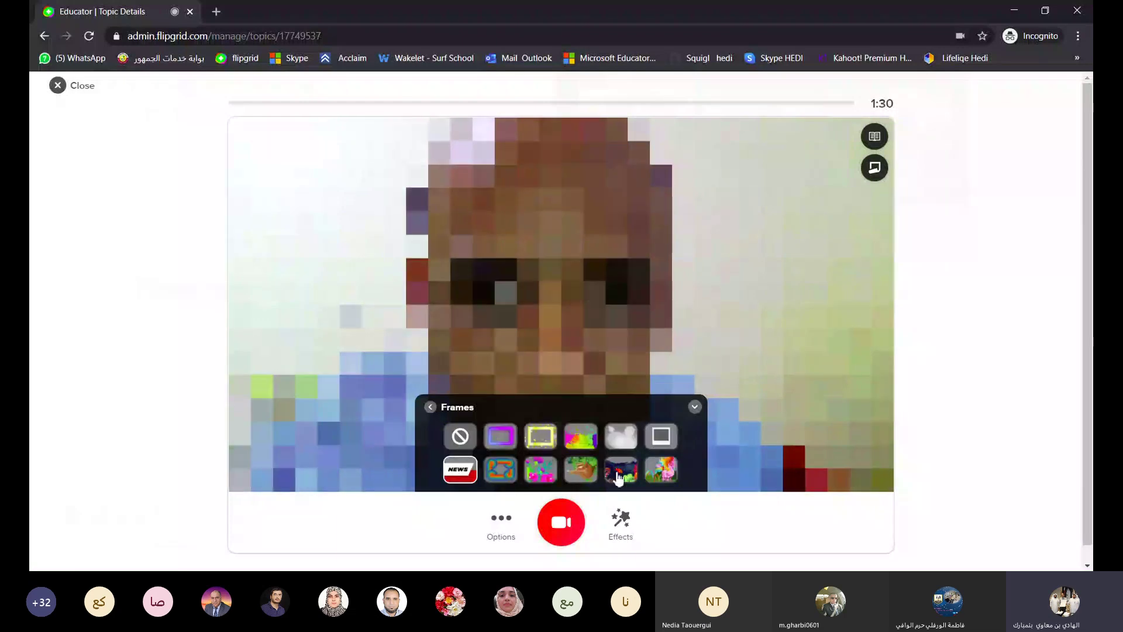
pyautogui.click(463, 469)
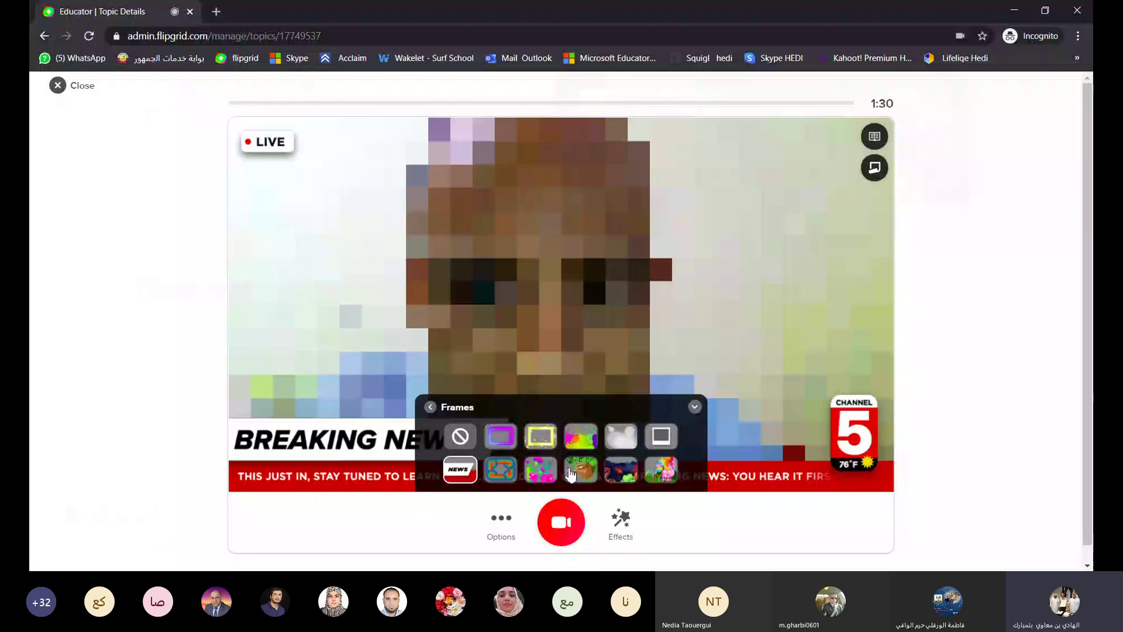
pyautogui.click(570, 474)
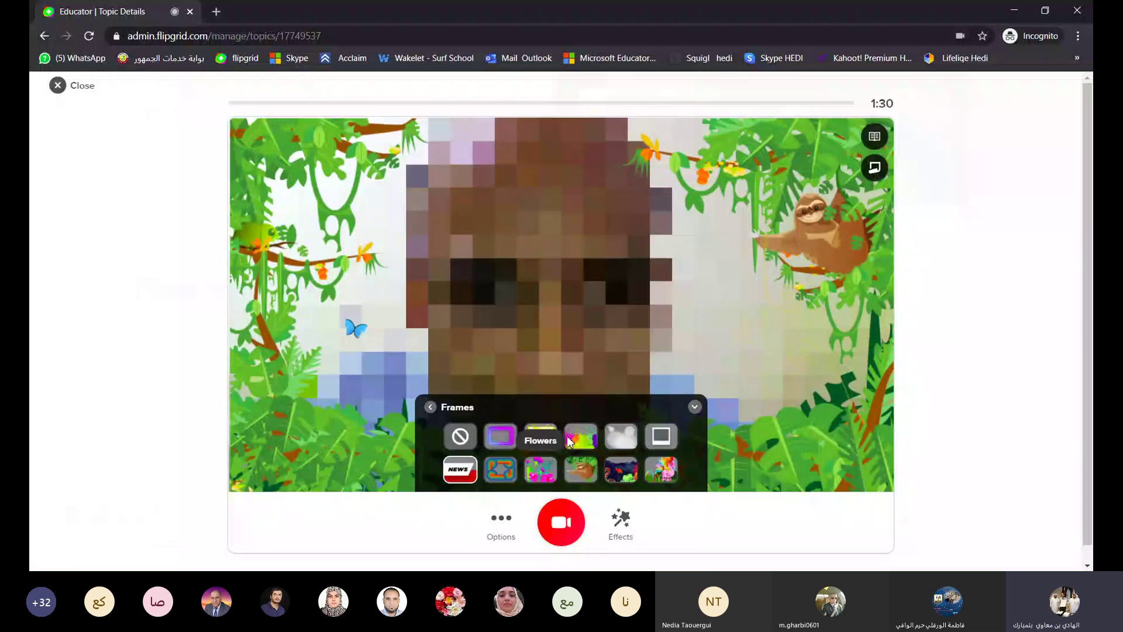
# Add the laughing emoji with tears of joy as a sticker on the camera picture
pyautogui.click(620, 518)
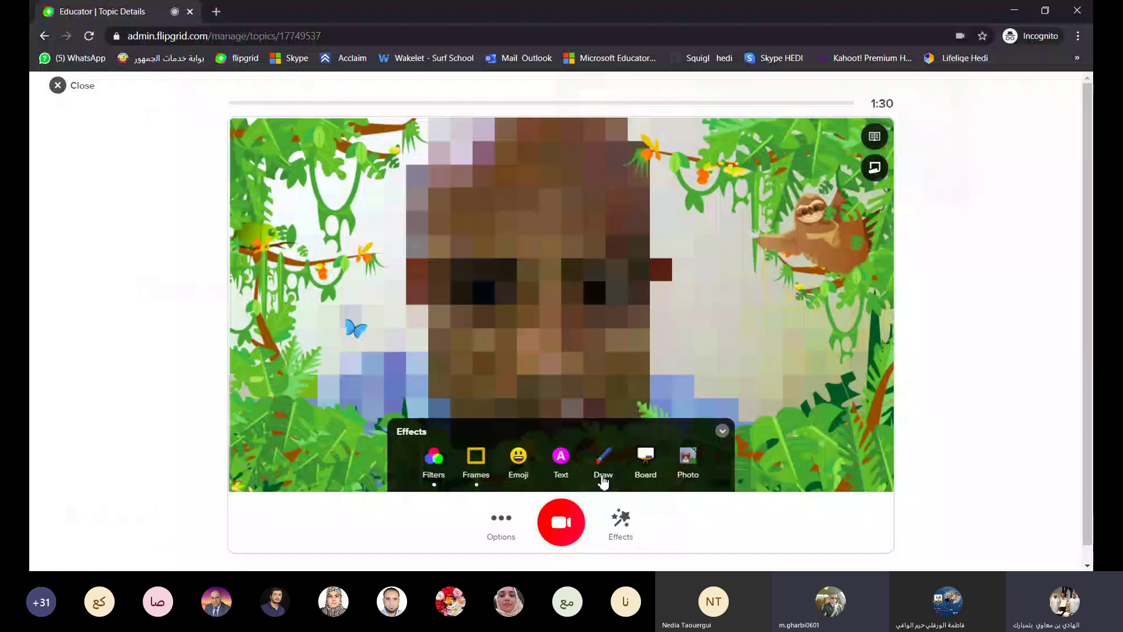
pyautogui.click(605, 291)
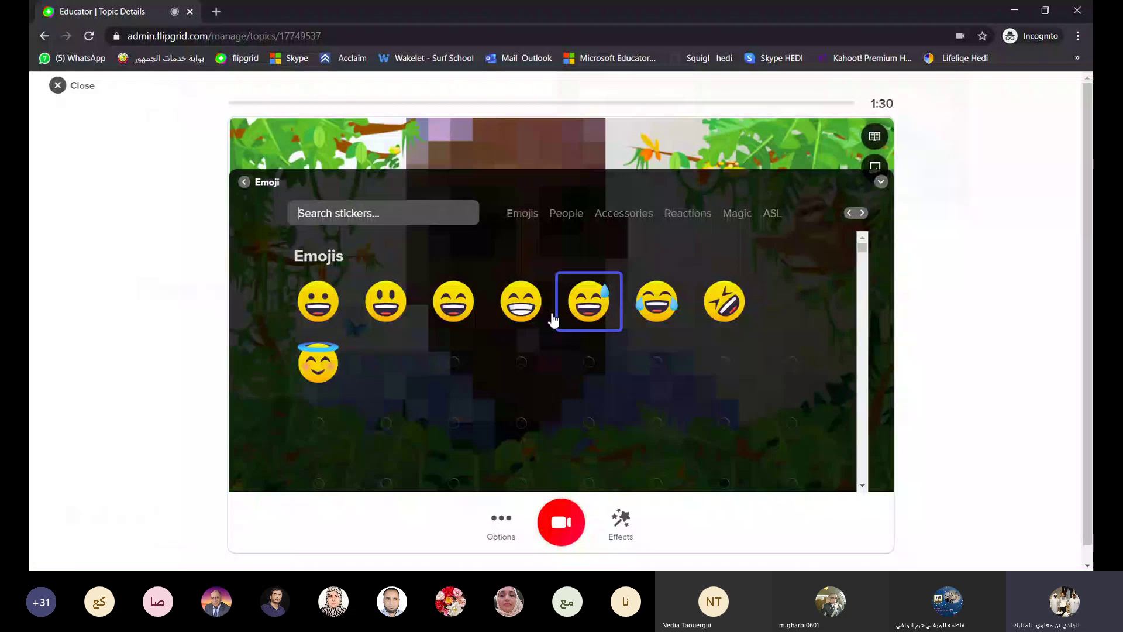
pyautogui.click(612, 373)
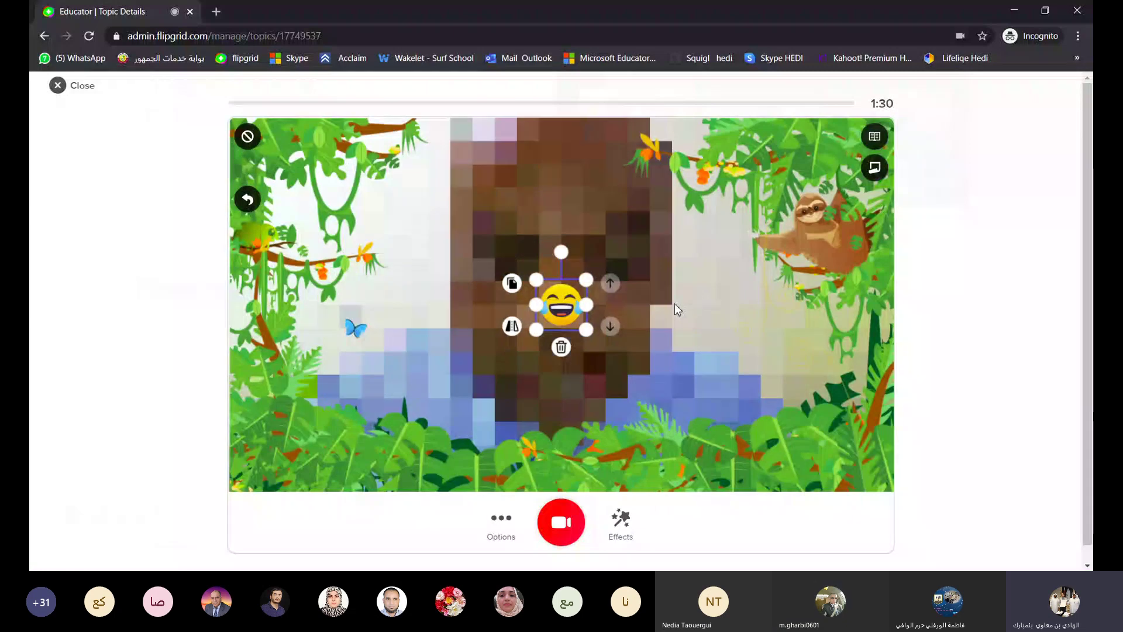
# Enlarge the laughing emoji sticker to more than twice its size and move it up over the face
pyautogui.moveTo(586, 330); pyautogui.dragTo(666, 409)
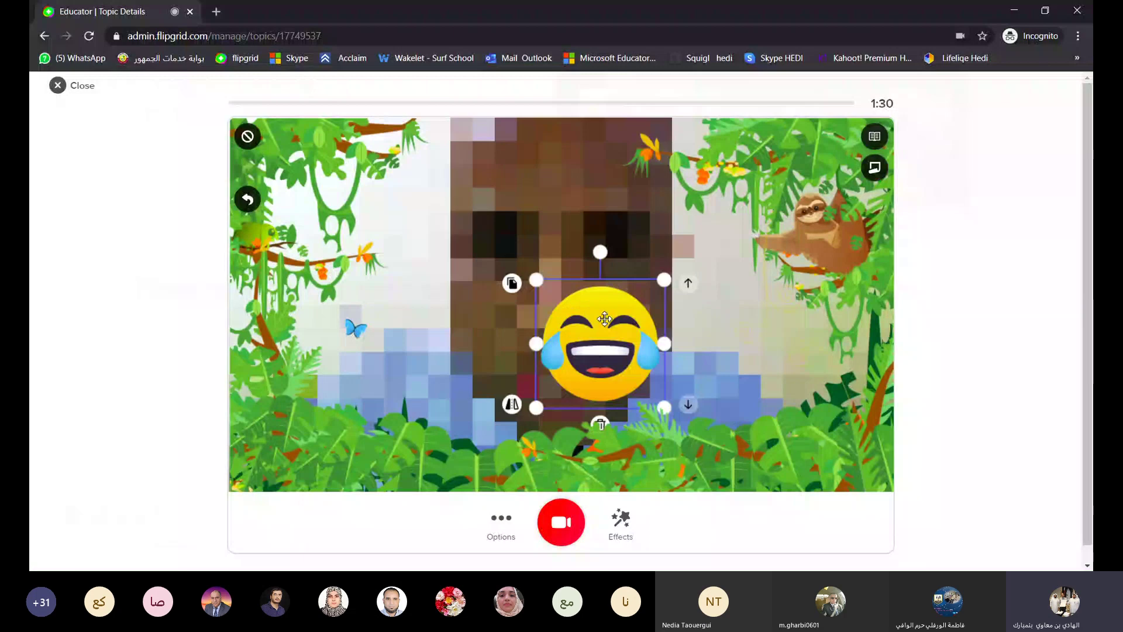
pyautogui.moveTo(605, 319); pyautogui.dragTo(567, 244)
# Add a text label with the presenter's first name to the camera picture and place it above the emoji
pyautogui.click(620, 520)
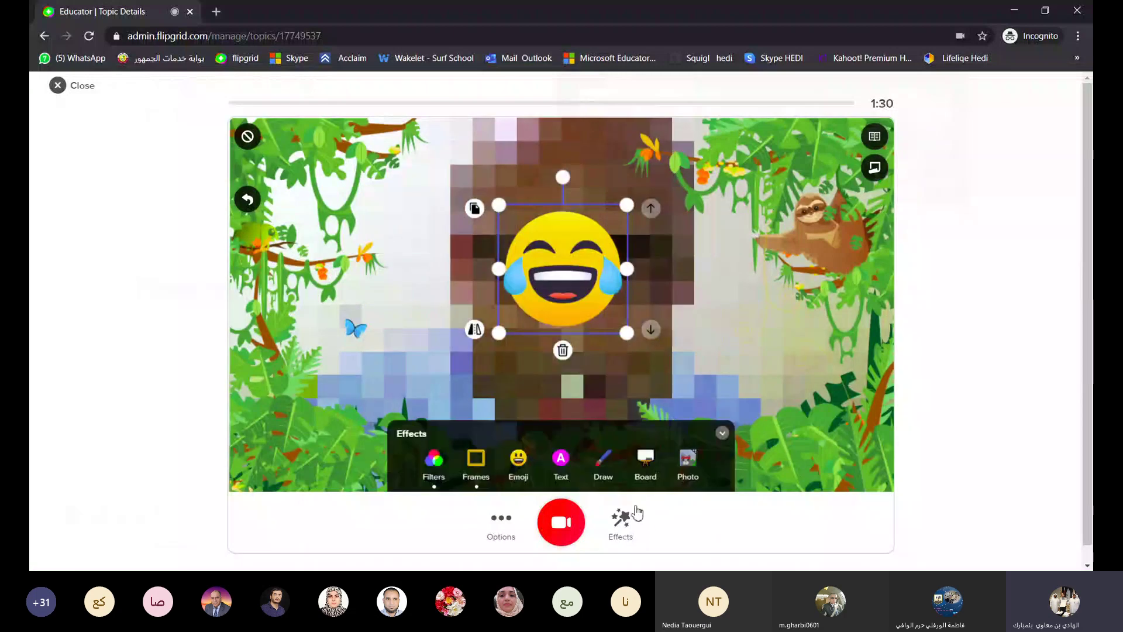
pyautogui.click(560, 457)
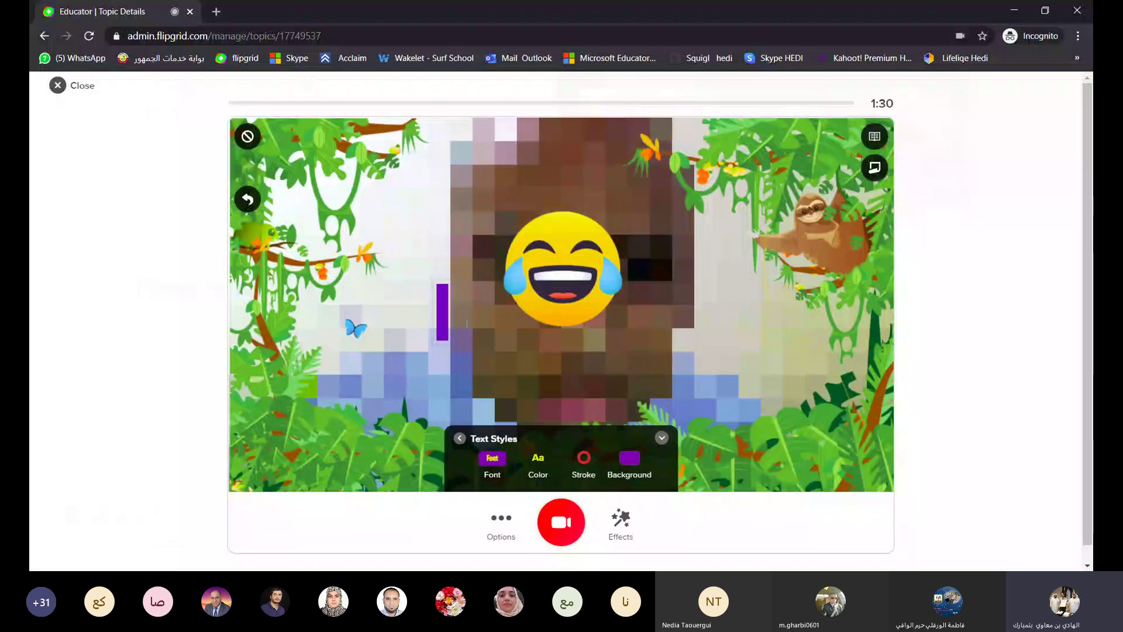
pyautogui.write('Hedi')
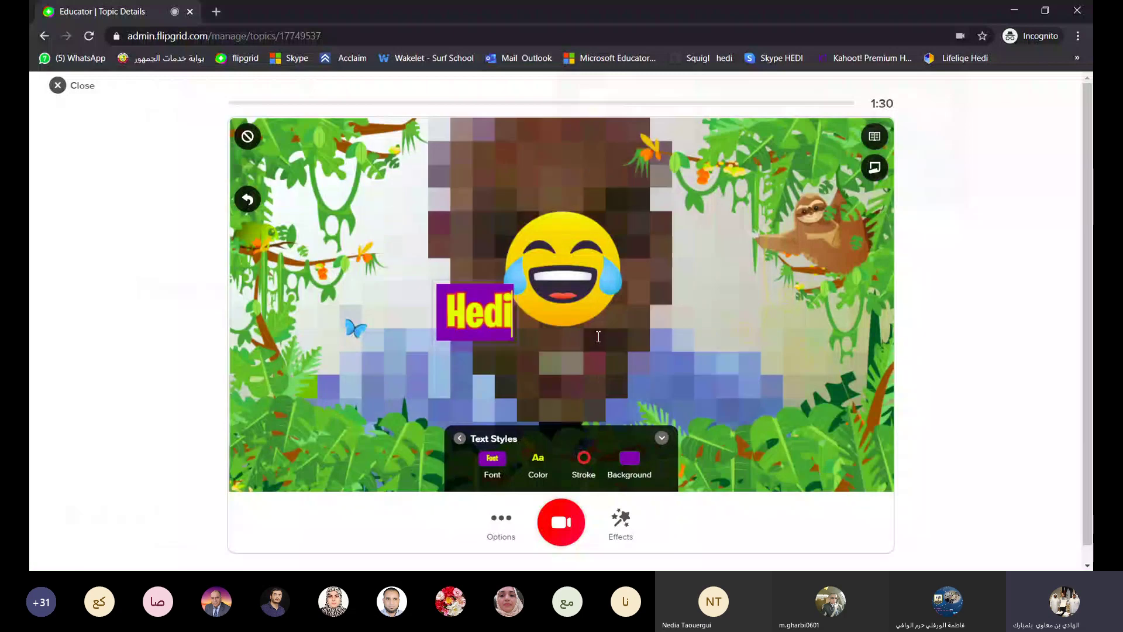
pyautogui.click(484, 282)
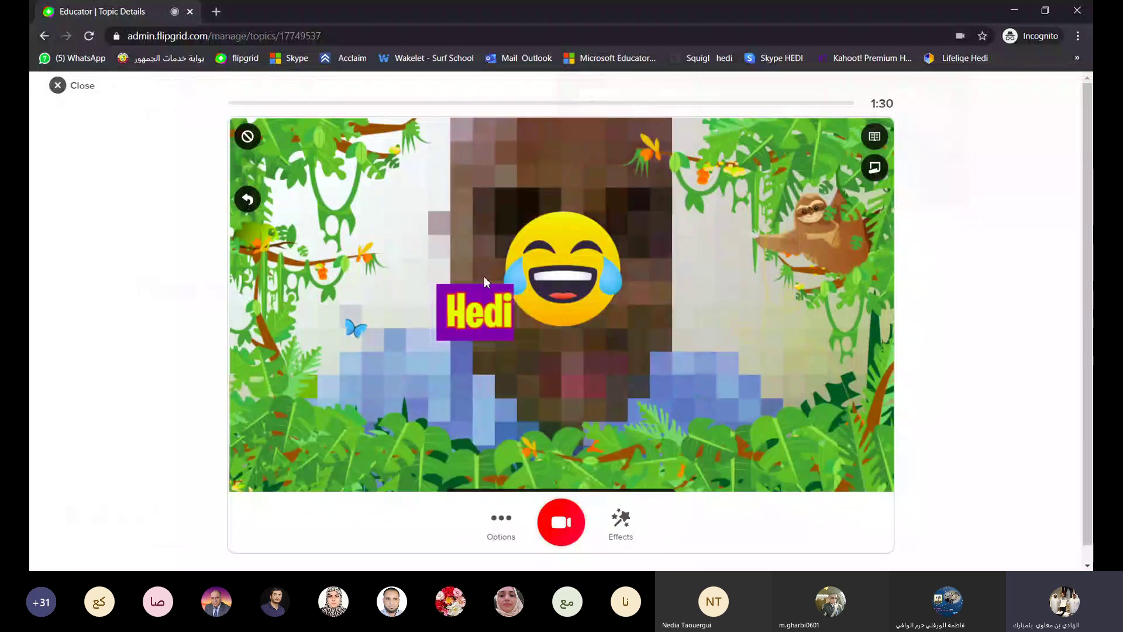
pyautogui.click(484, 282)
pyautogui.moveTo(528, 226); pyautogui.dragTo(572, 142)
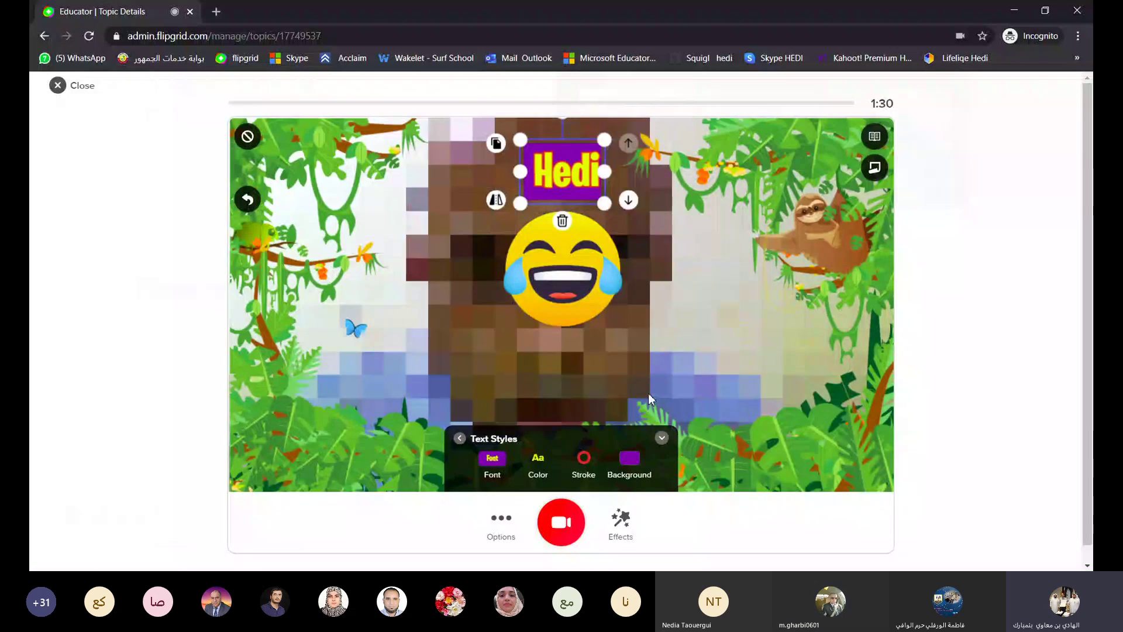
# Record a video response of about 25 seconds, finish the recording and dismiss the review introduction
pyautogui.click(562, 521)
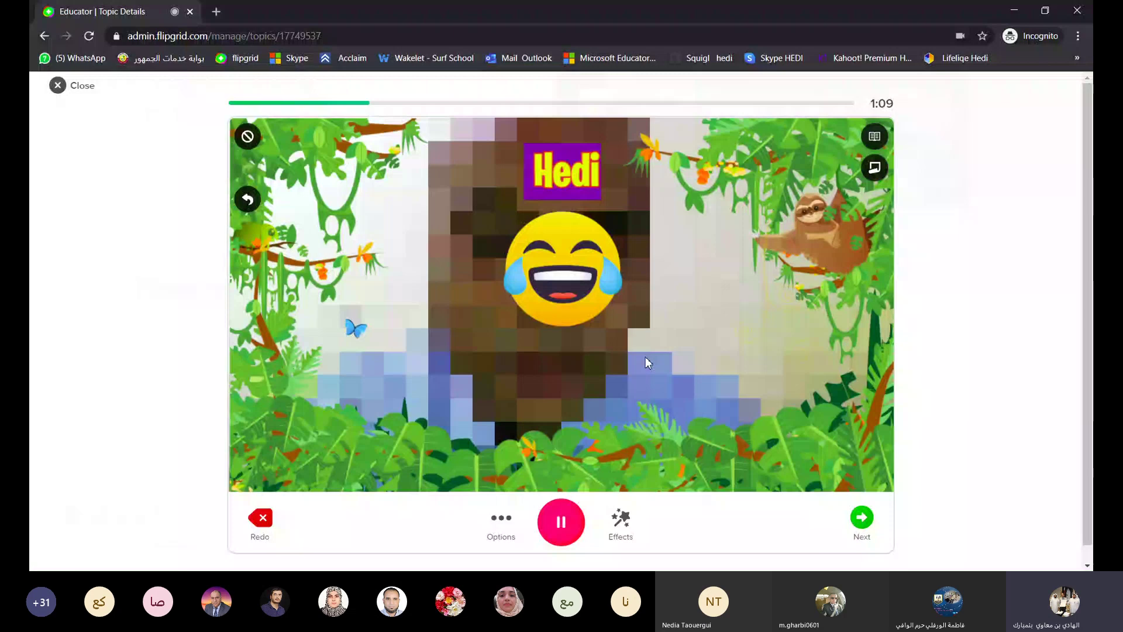
pyautogui.click(861, 516)
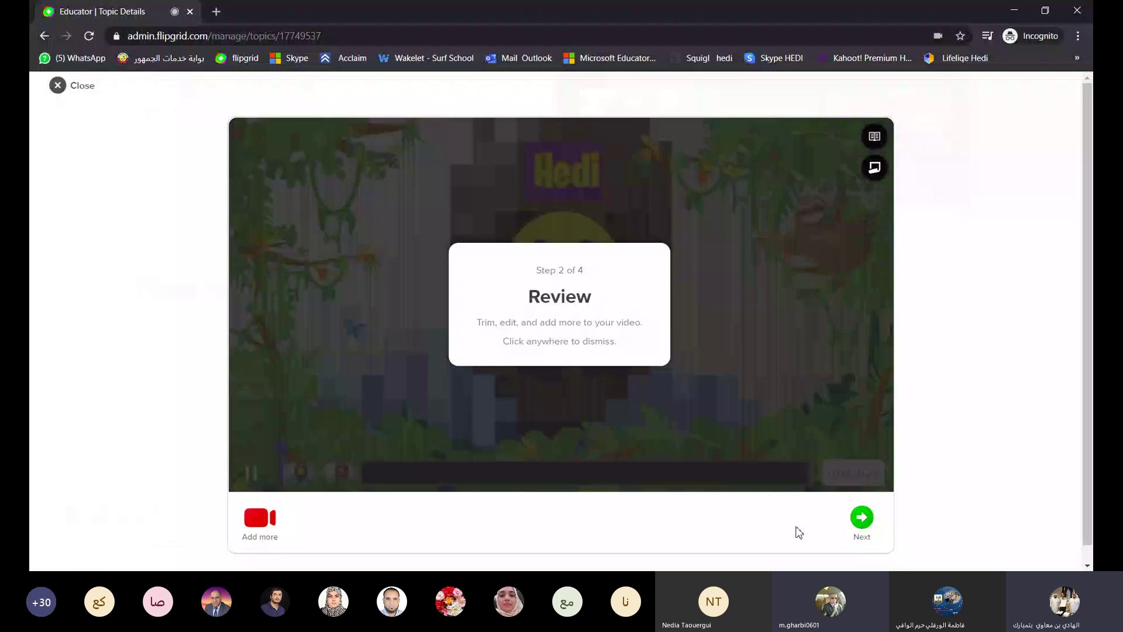
pyautogui.click(635, 262)
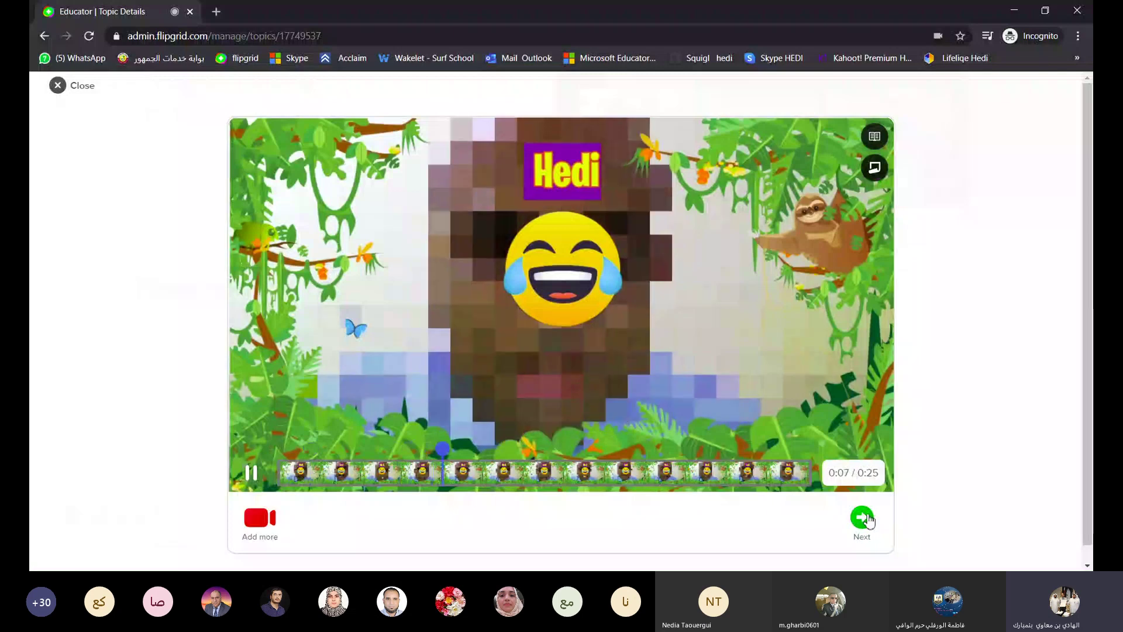
# Accept the reviewed video, take the cover selfie with the breaking news frame and continue to the submission form
pyautogui.click(863, 518)
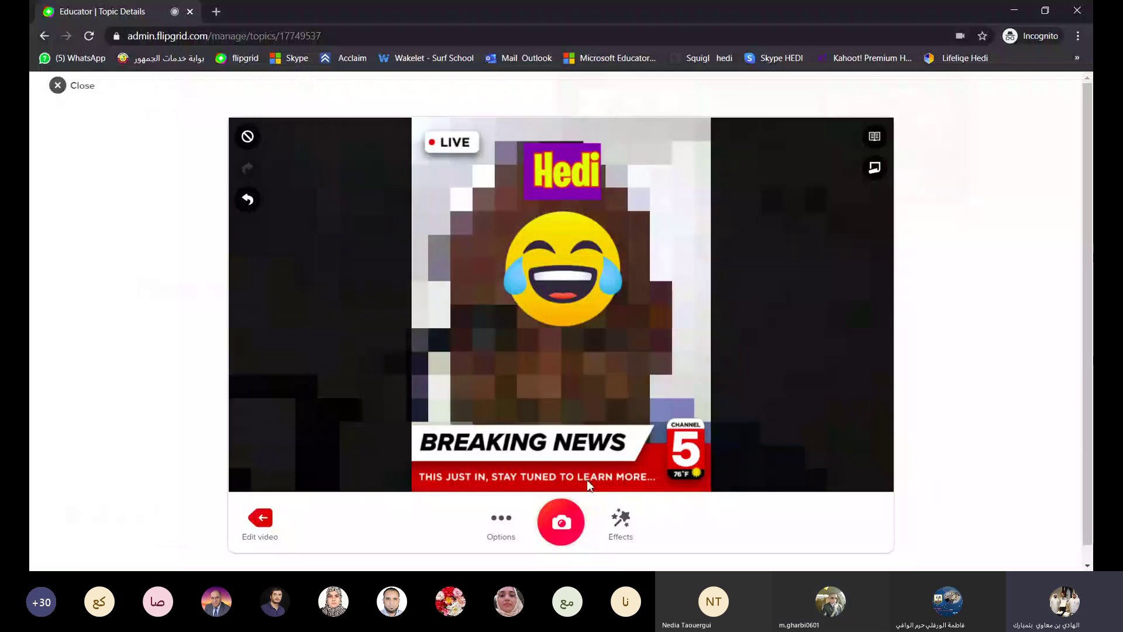
pyautogui.click(560, 522)
pyautogui.click(858, 520)
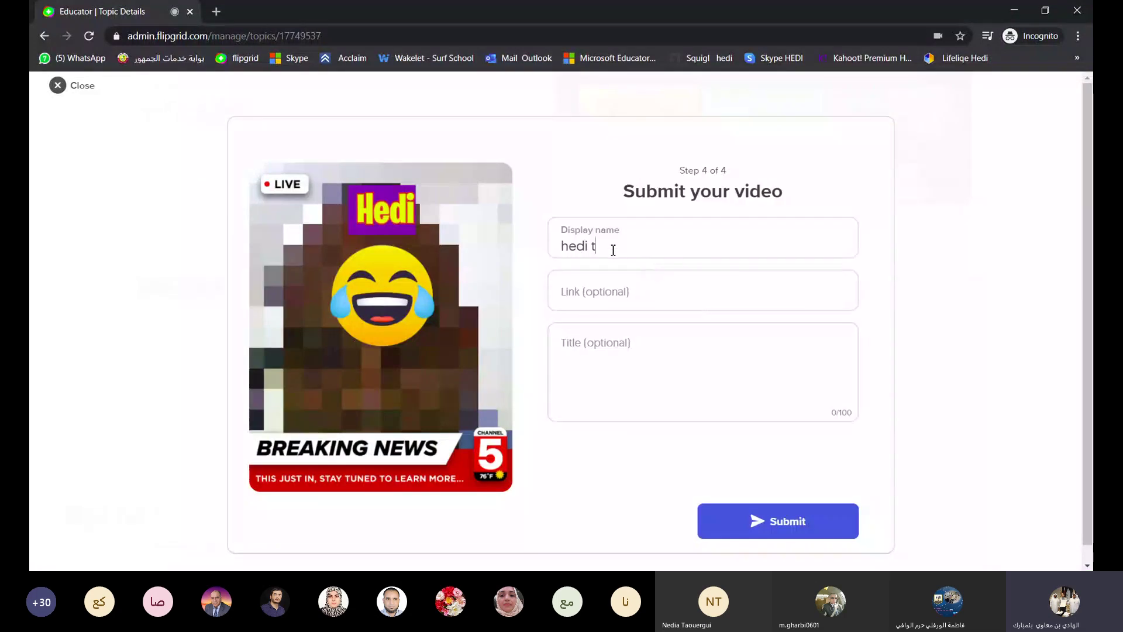
# Replace the display name with a sample student's first name, submit the video response and close the recorder
pyautogui.moveTo(612, 246); pyautogui.dragTo(493, 265)
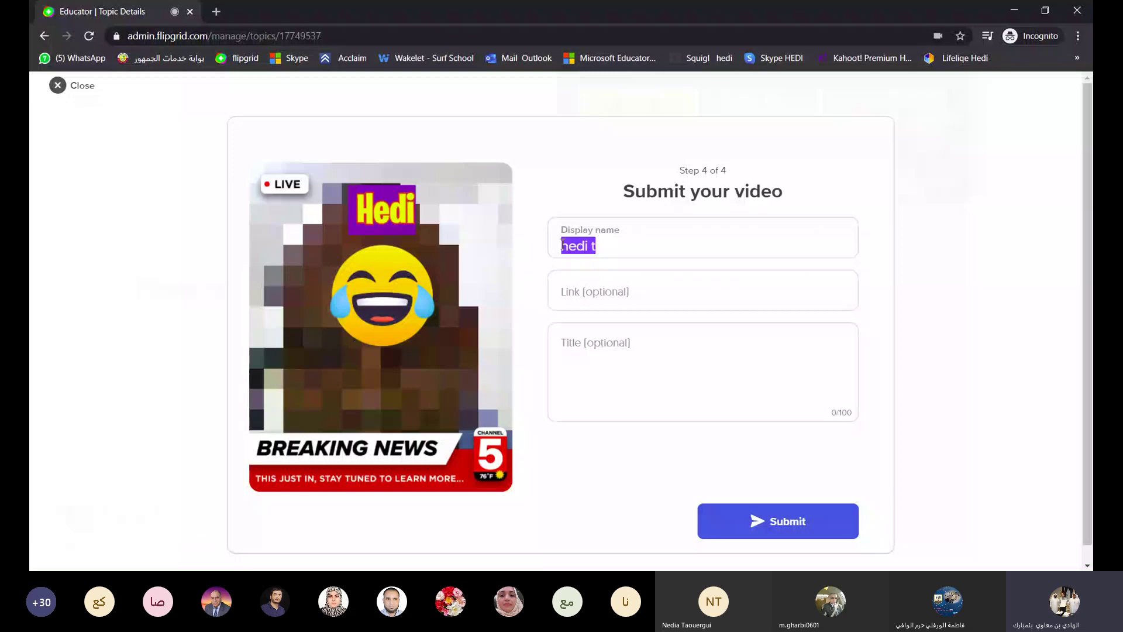
pyautogui.write('Hmad')
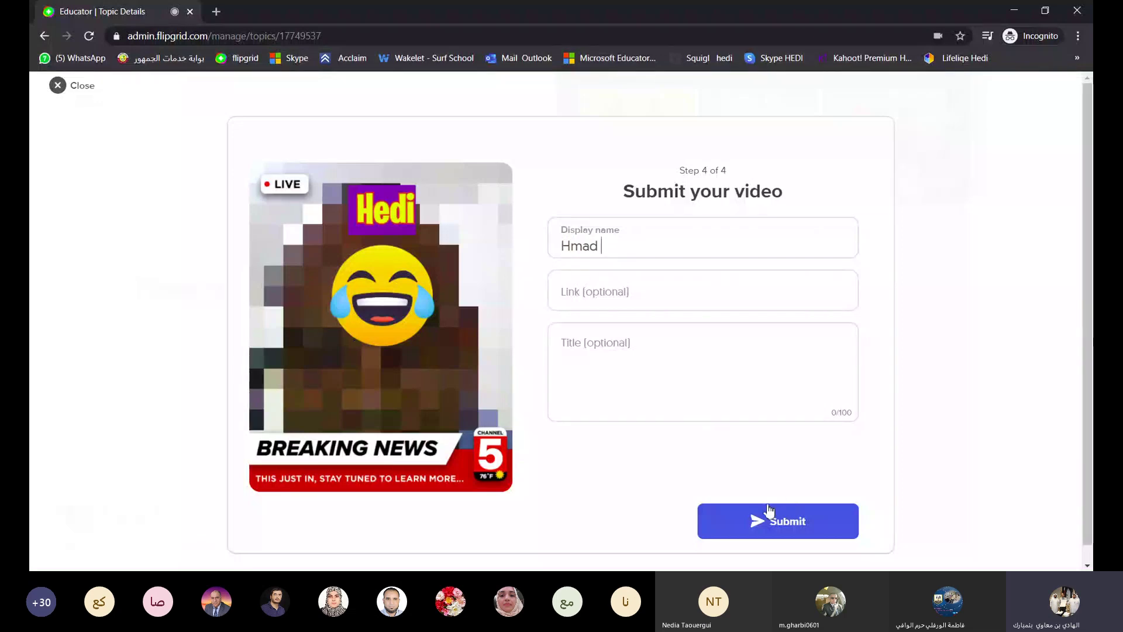
pyautogui.click(62, 87)
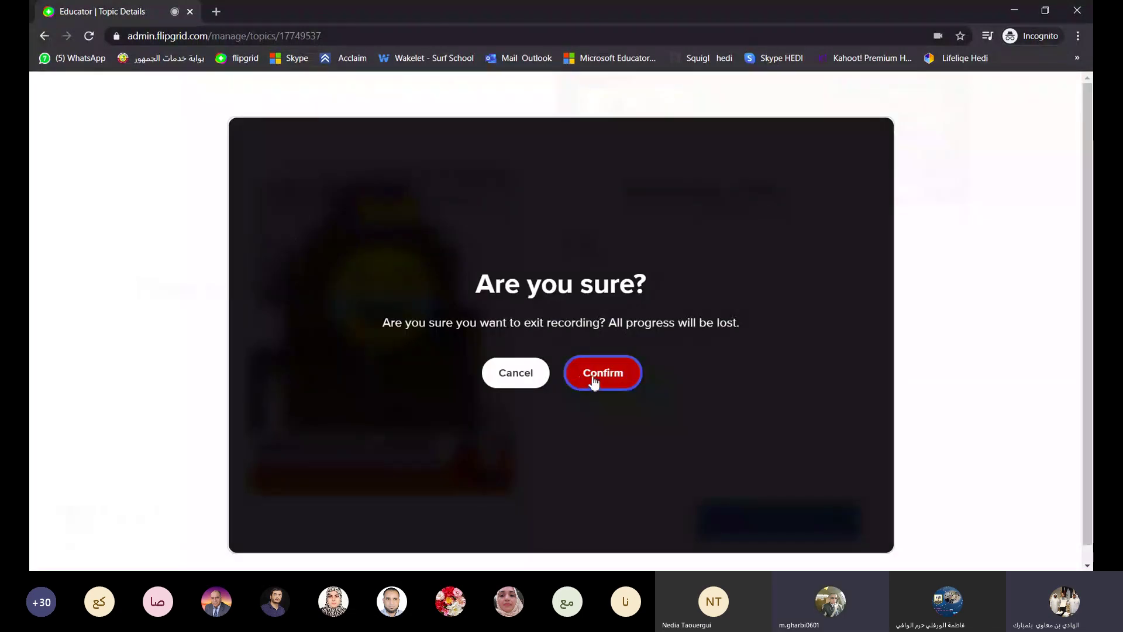
pyautogui.click(507, 377)
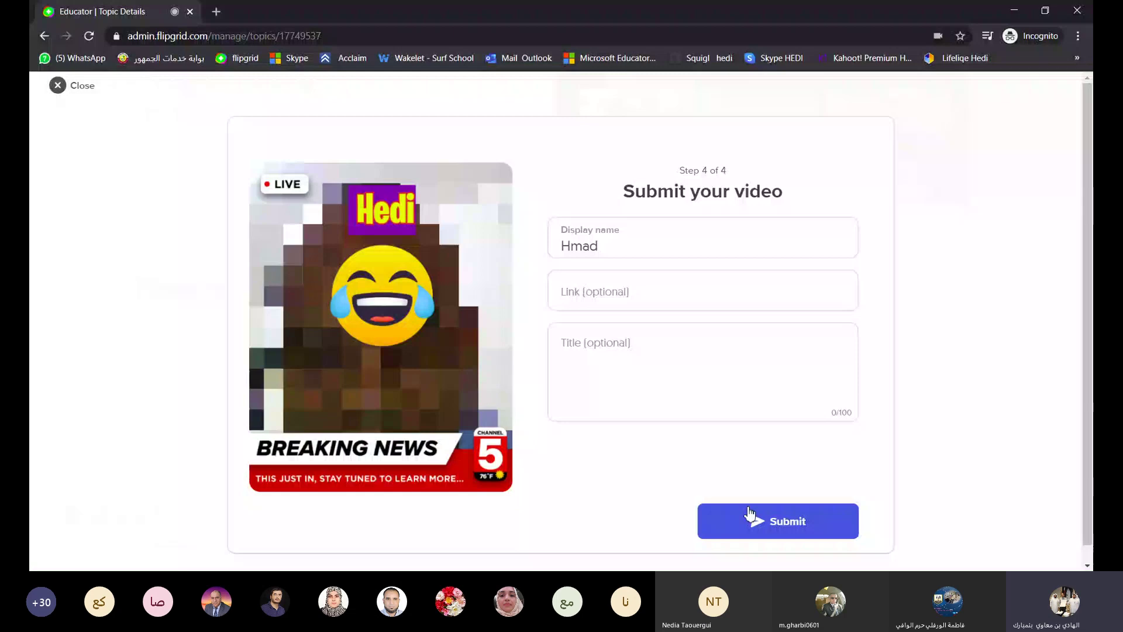
pyautogui.click(751, 518)
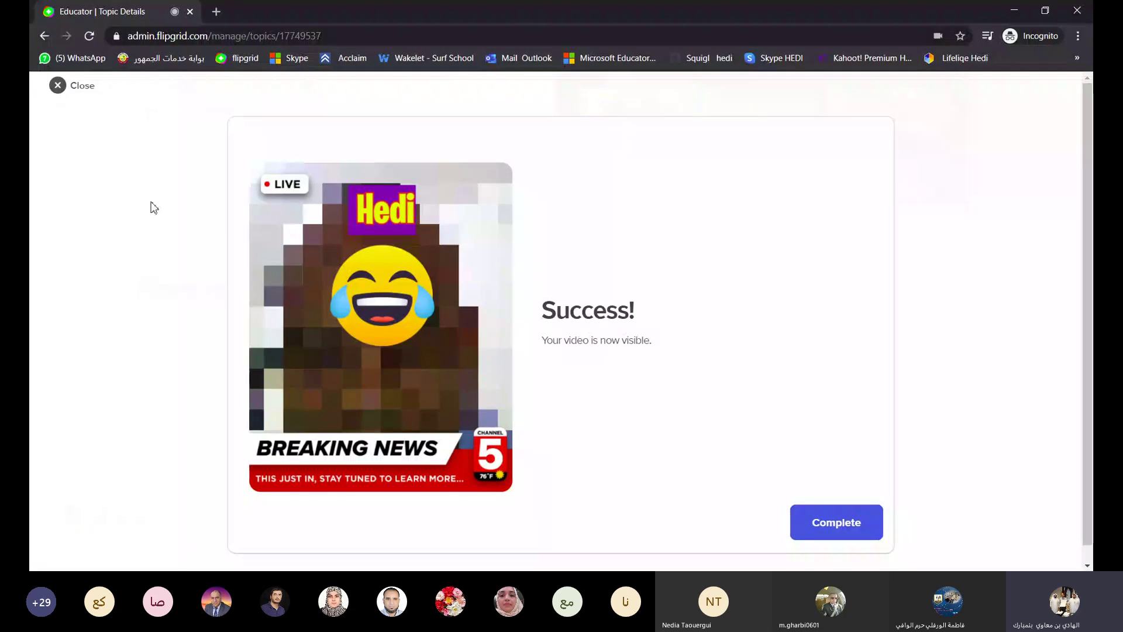
pyautogui.click(57, 86)
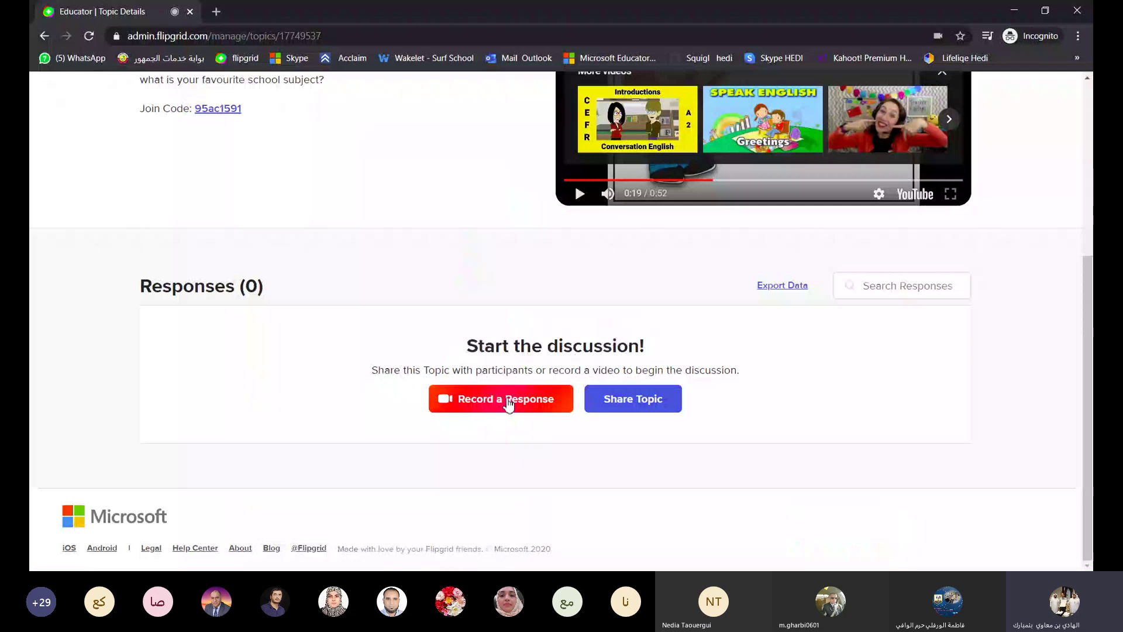
# Start another response to the topic and open a sticky note with a "My name is" line giving the student's first name
pyautogui.click(485, 402)
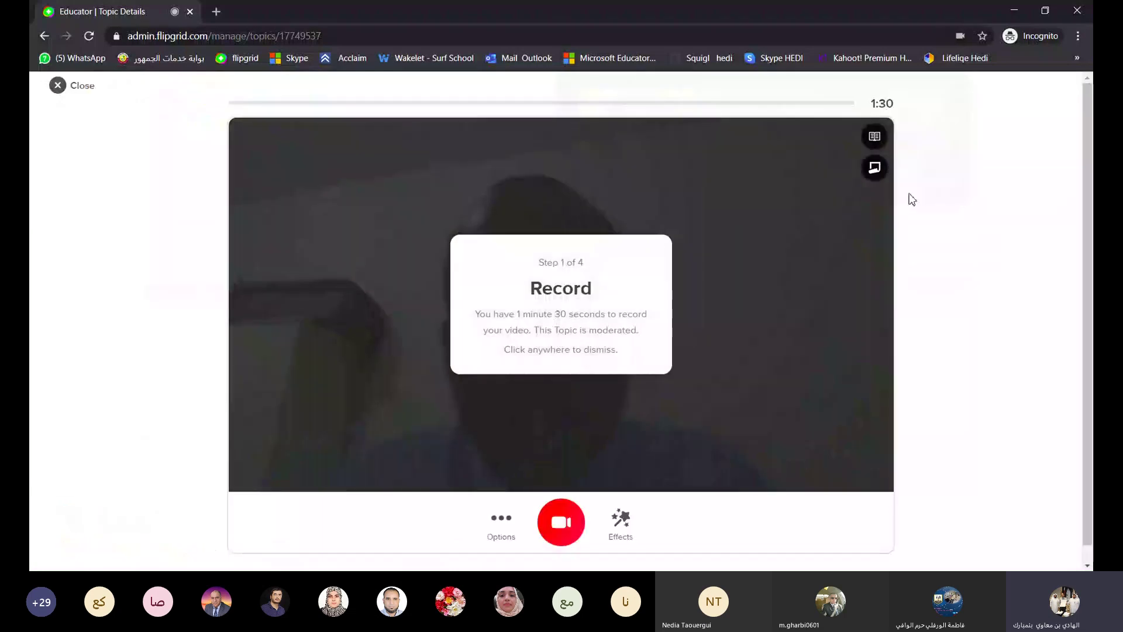
pyautogui.click(877, 171)
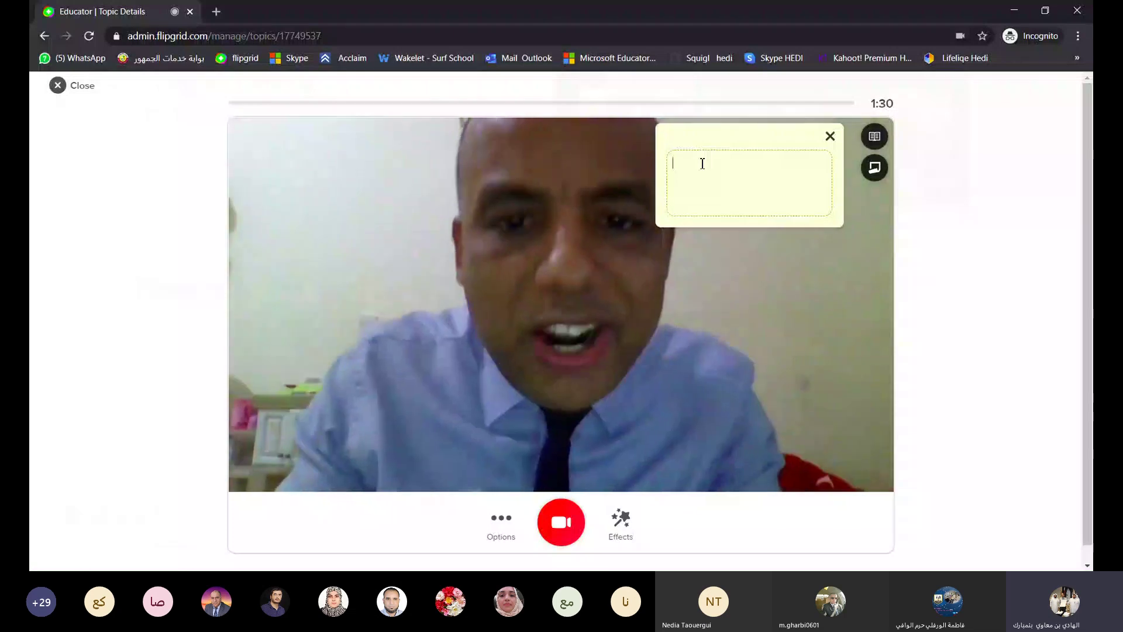
pyautogui.write('My ')
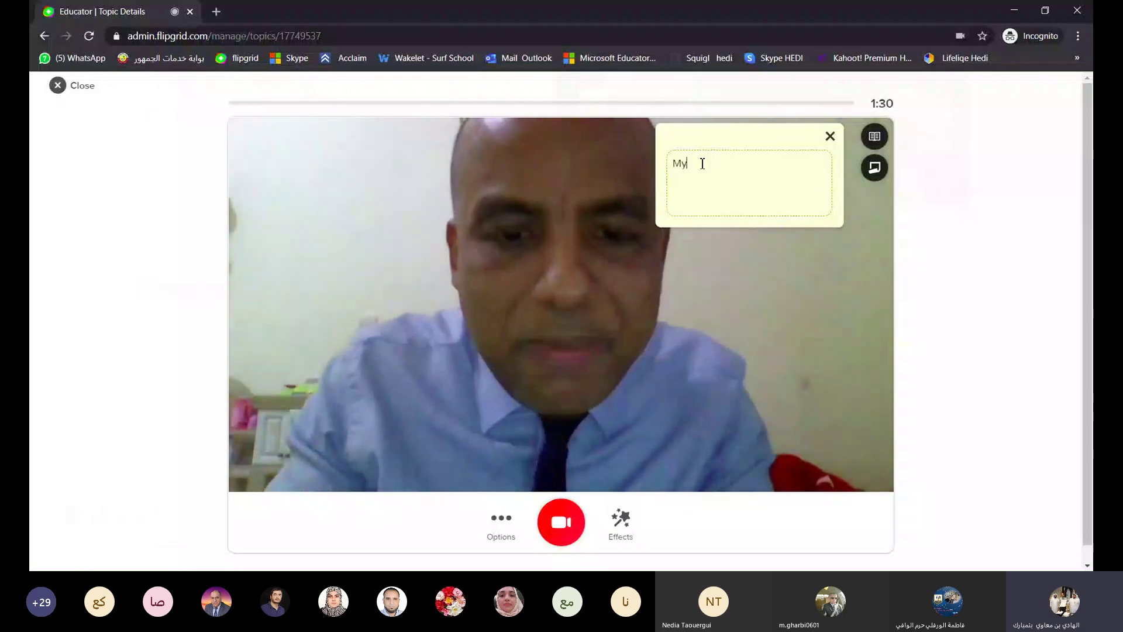
pyautogui.write('name')
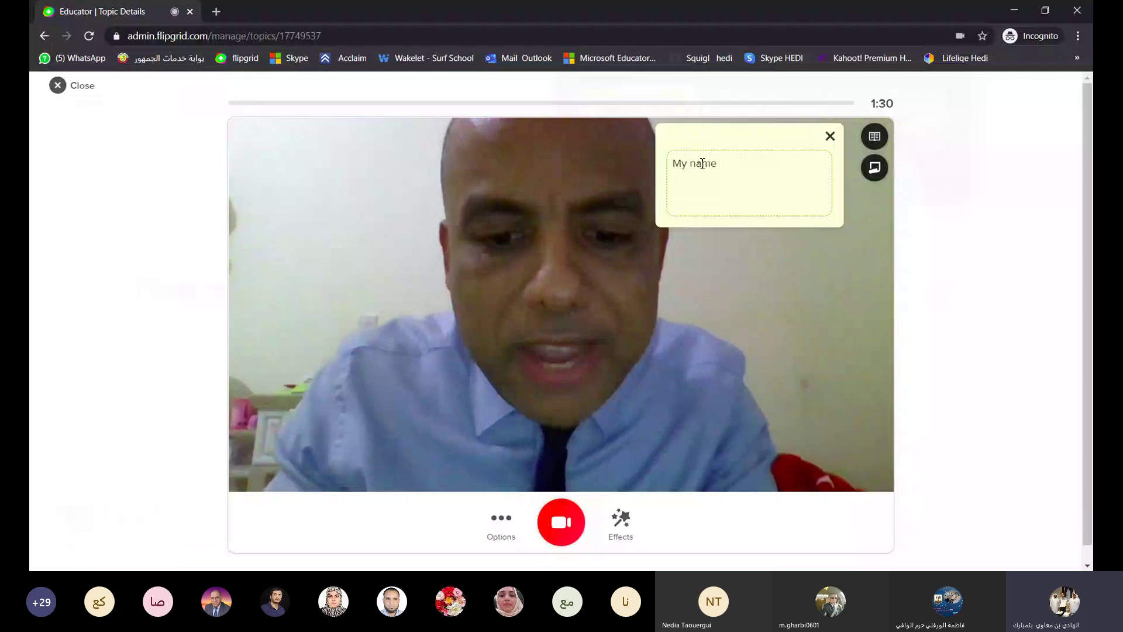
pyautogui.write(' is ')
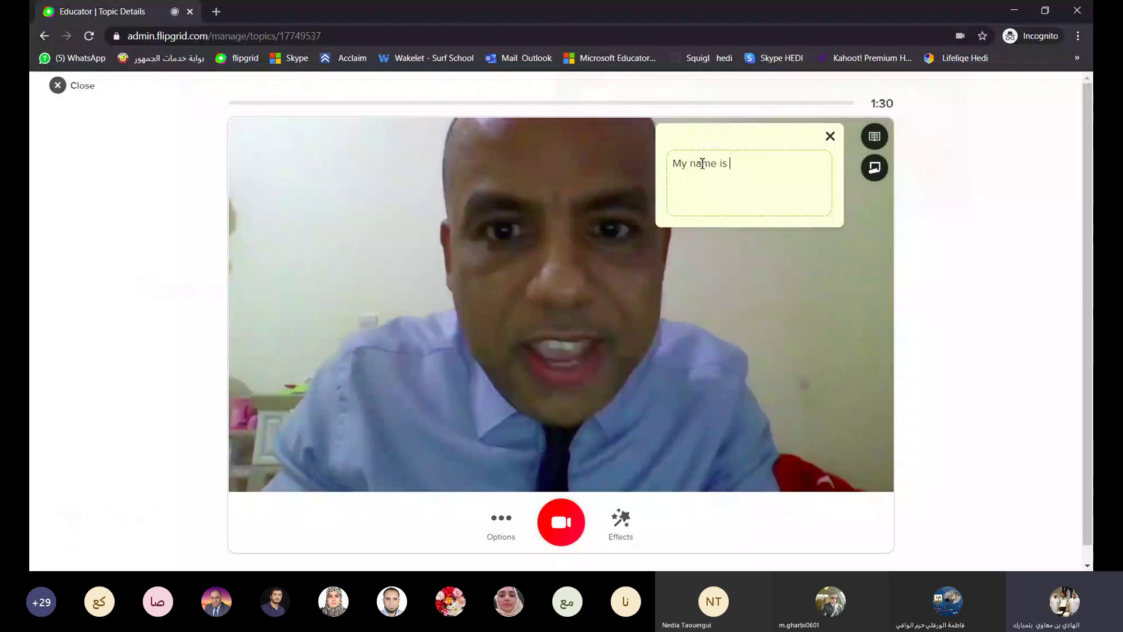
pyautogui.write('Hmad')
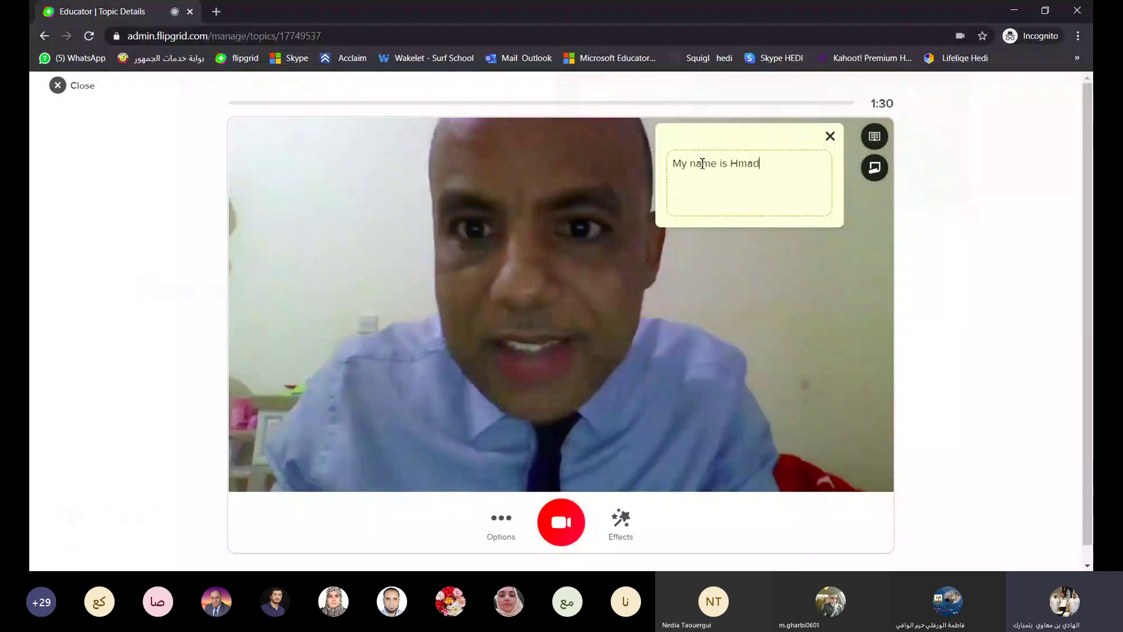
# Add the line "I am 12 year-old" to the sticky note
pyautogui.press('Return')
pyautogui.write('I am')
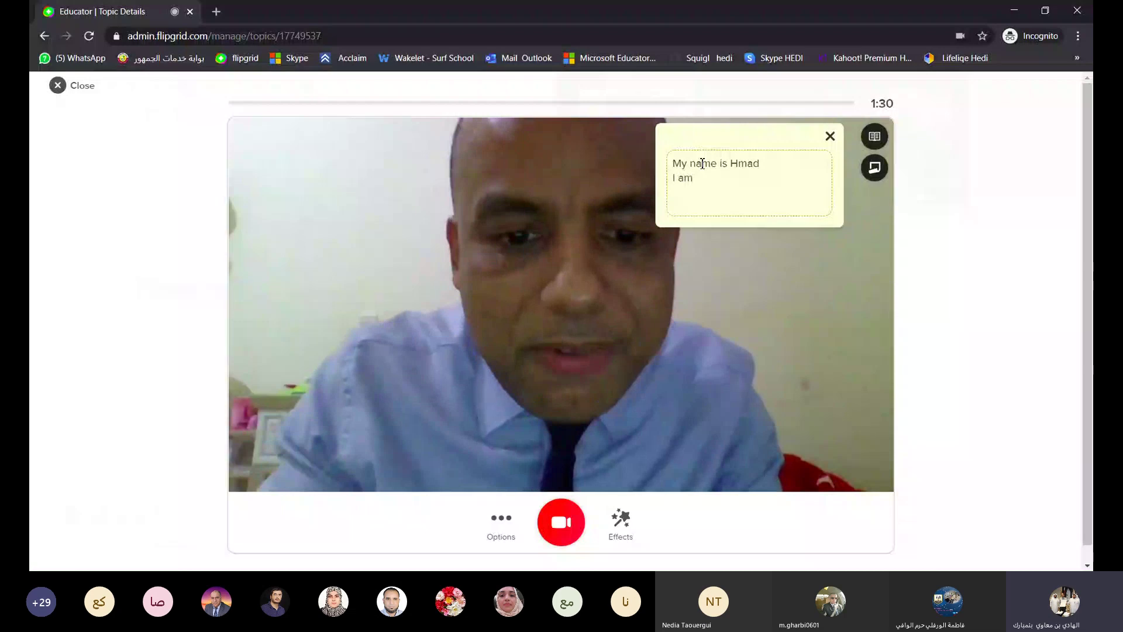
pyautogui.write(' 5')
pyautogui.press('BackSpace')
pyautogui.press('BackSpace')
pyautogui.write('12 ')
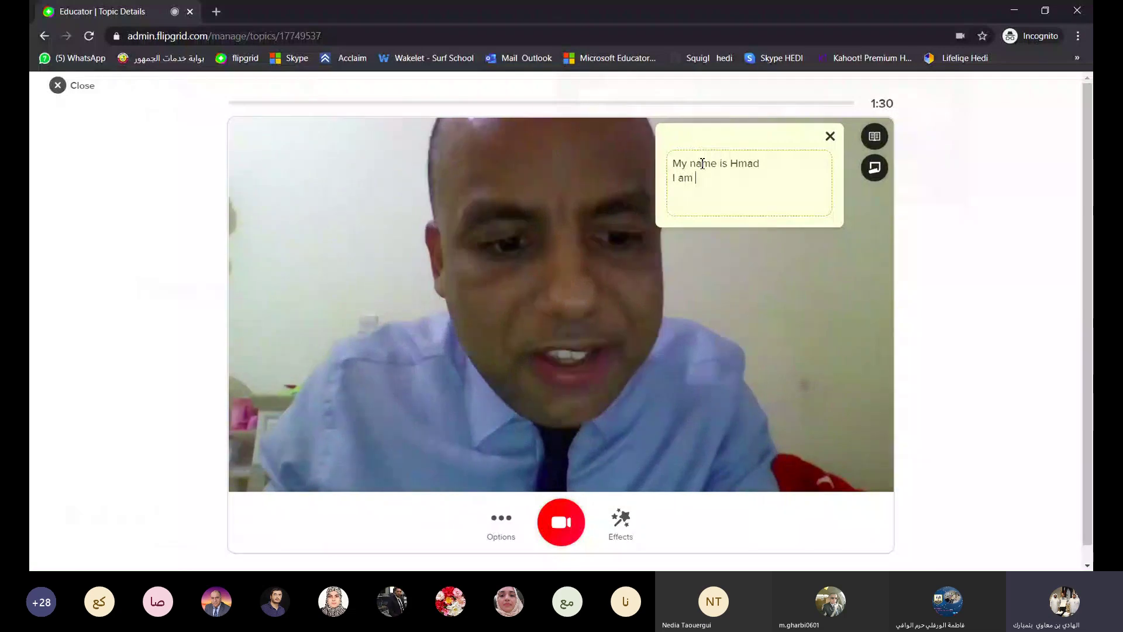
pyautogui.write('yea')
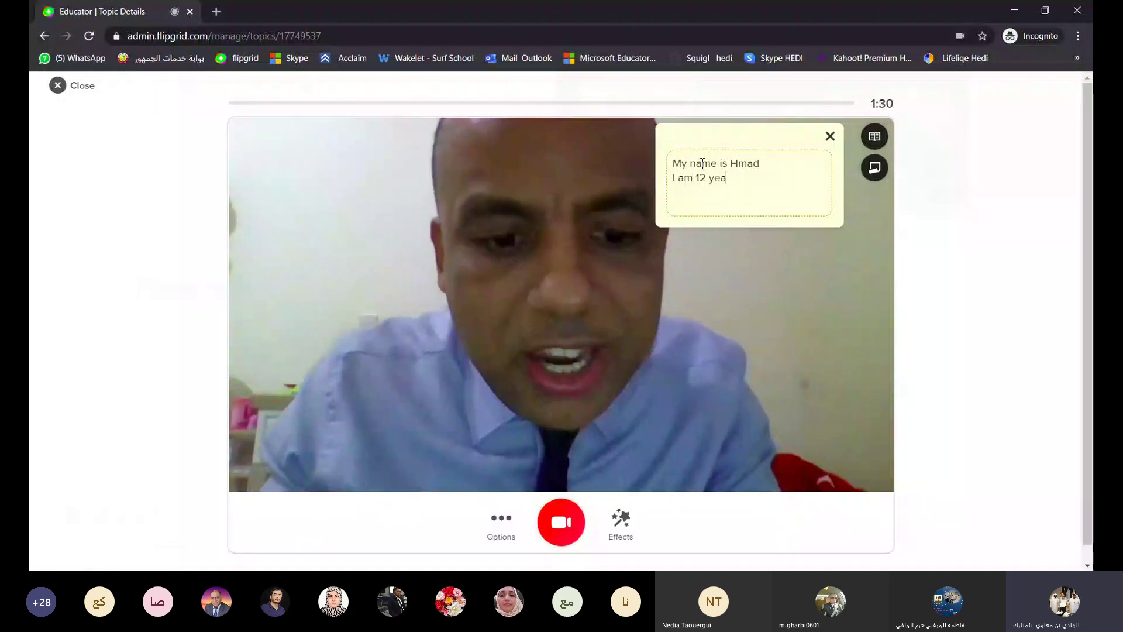
pyautogui.write('r')
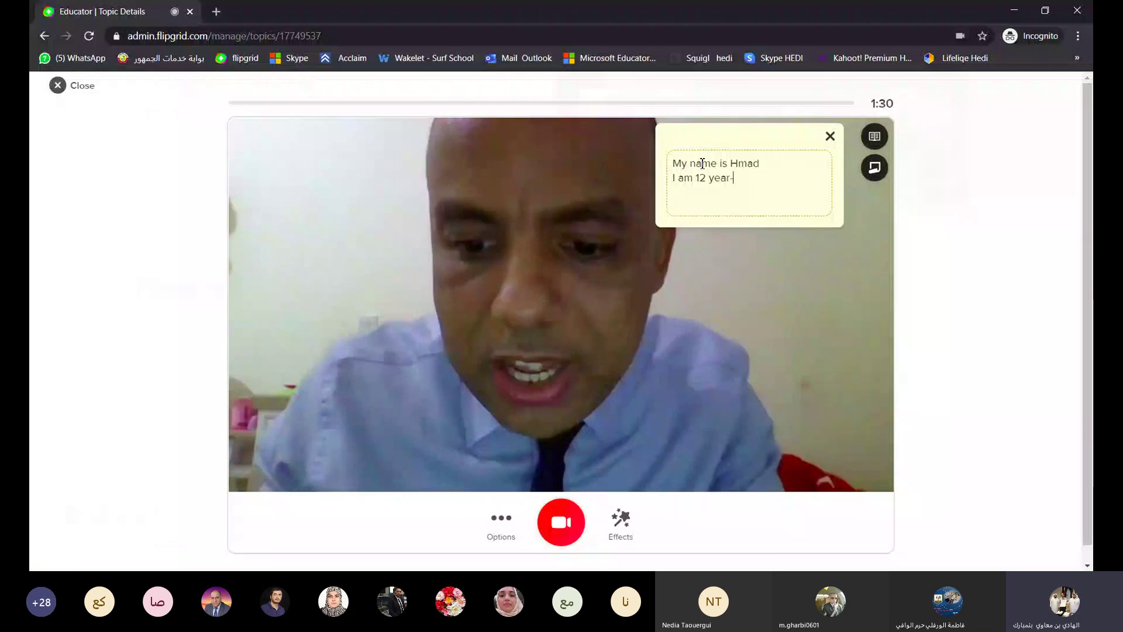
pyautogui.write('-old')
pyautogui.press('Return')
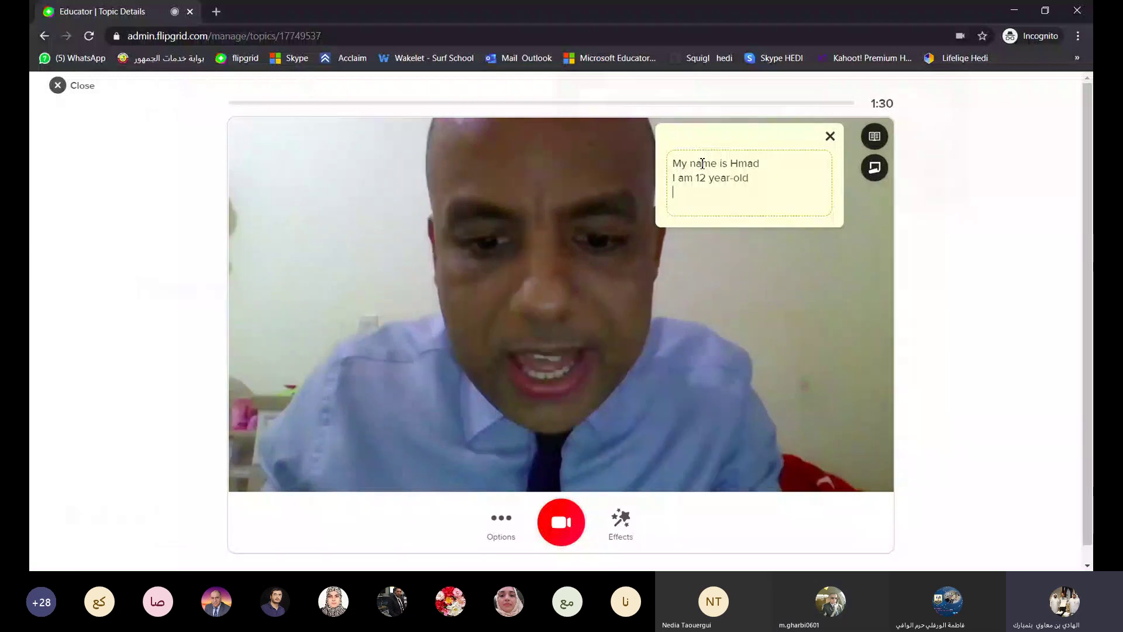
# Add the line "My favourite subjrct is English" to the sticky note, and leave the recorder for the topic page
pyautogui.write('My favourite')
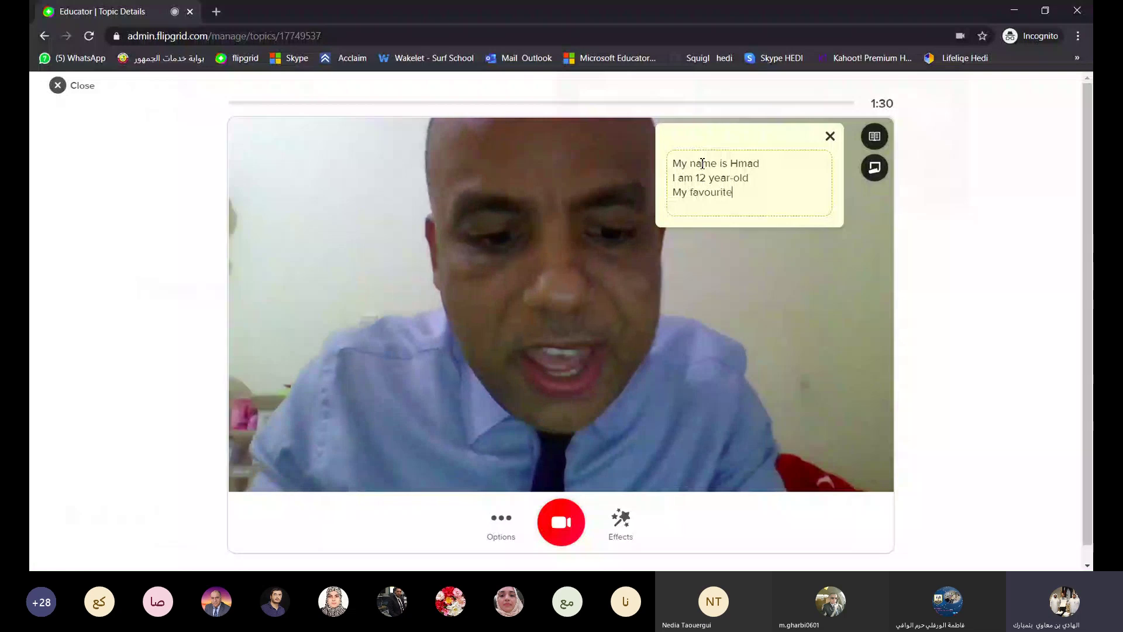
pyautogui.write(' subjr')
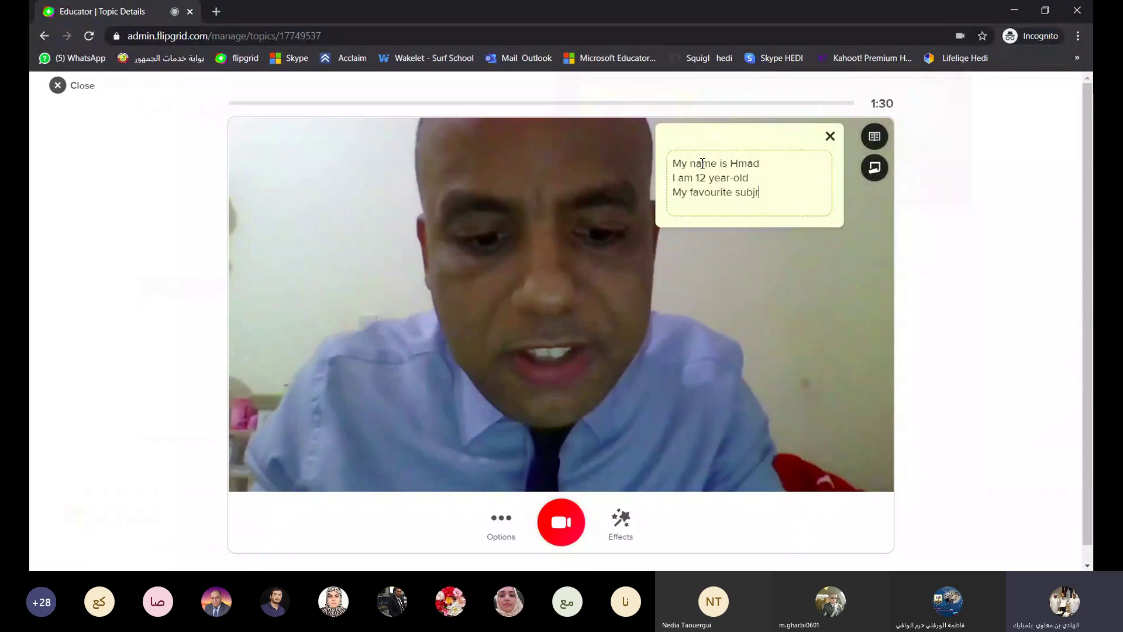
pyautogui.write('ct is')
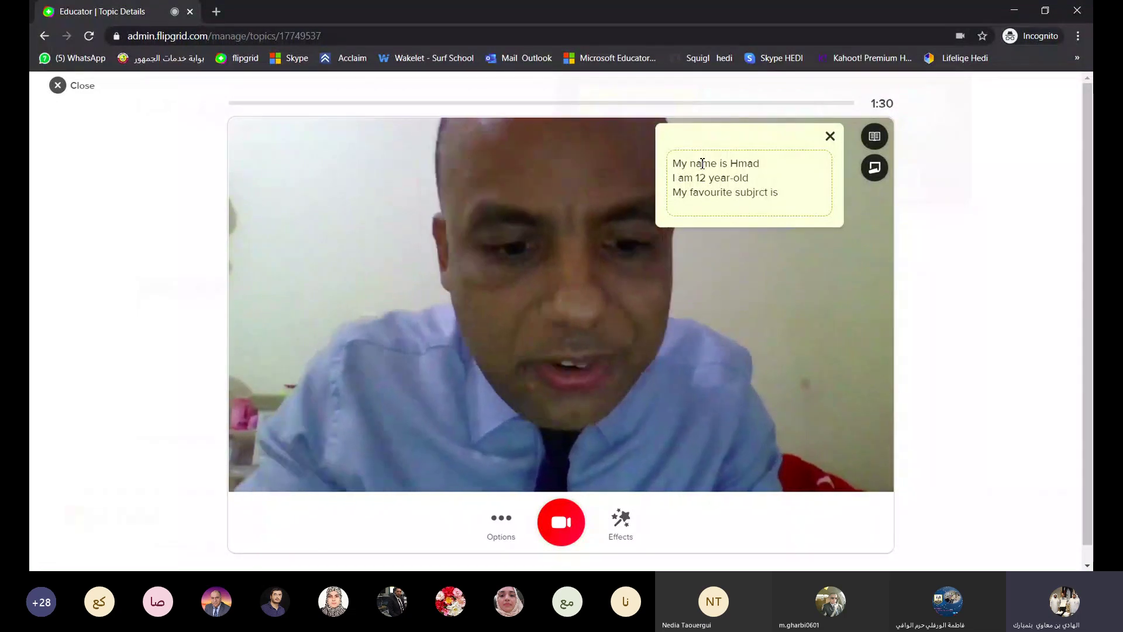
pyautogui.write(' English')
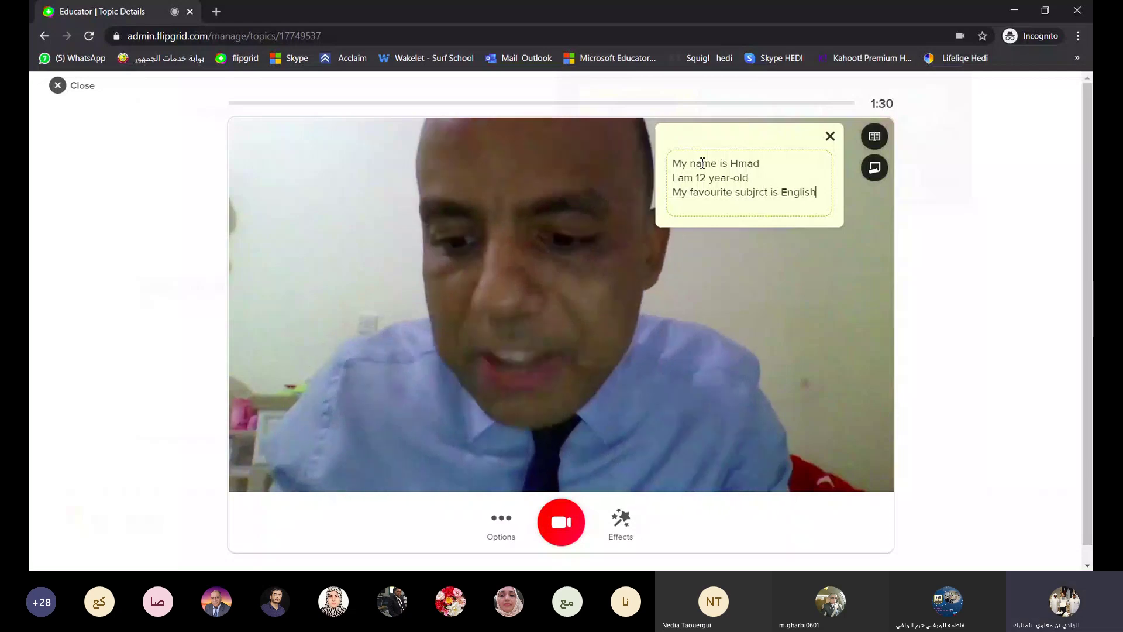
pyautogui.press('Return')
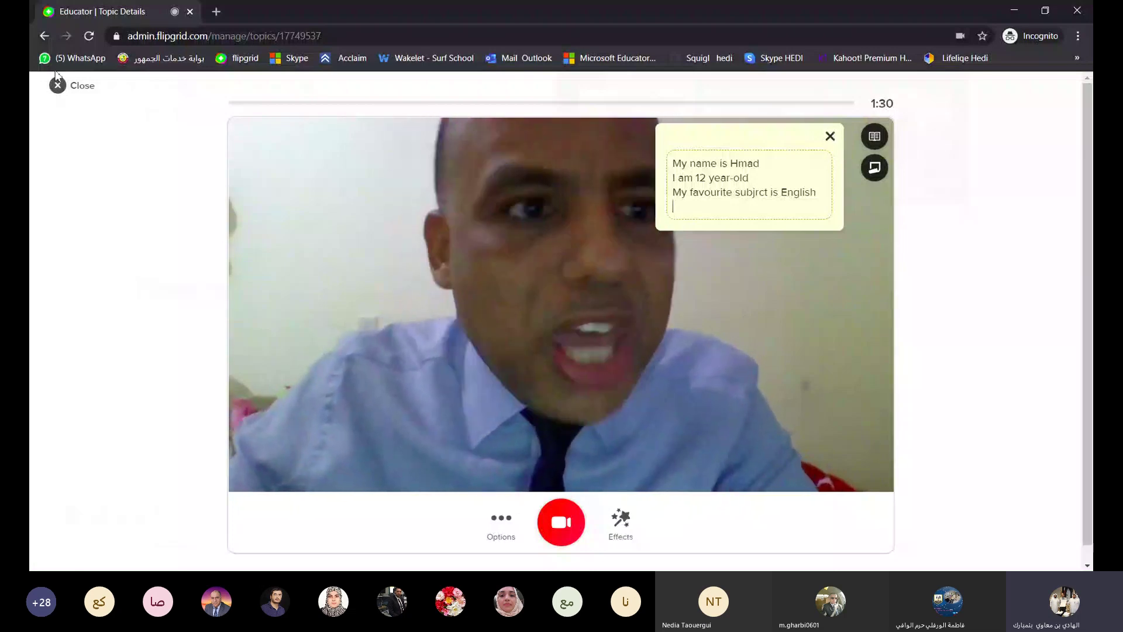
pyautogui.click(66, 92)
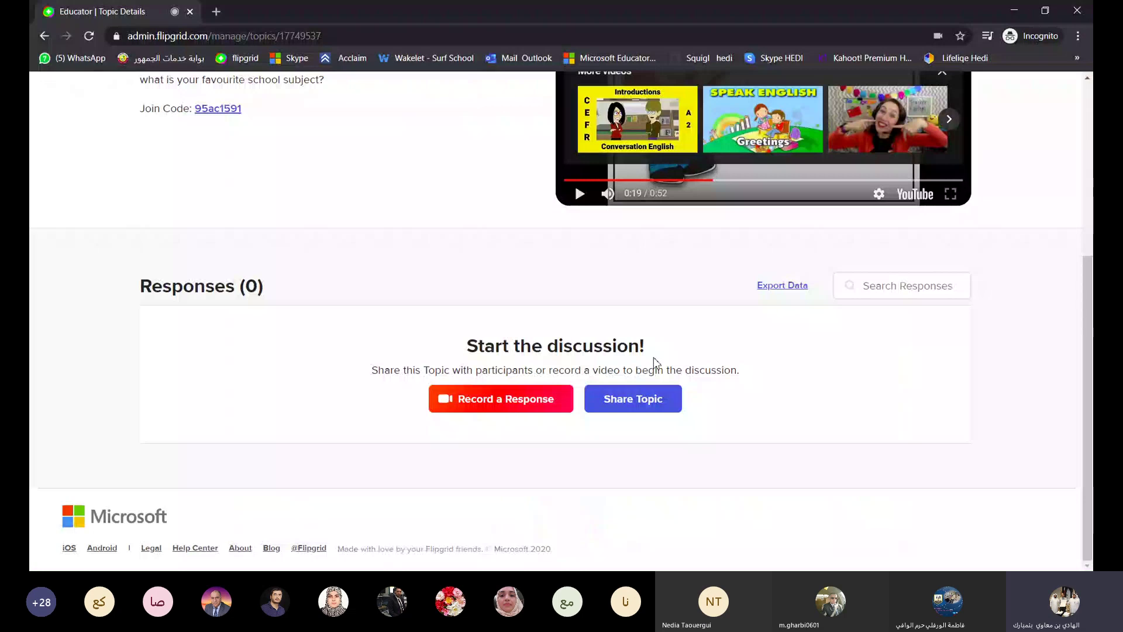
pyautogui.scroll(5, 760, 336)
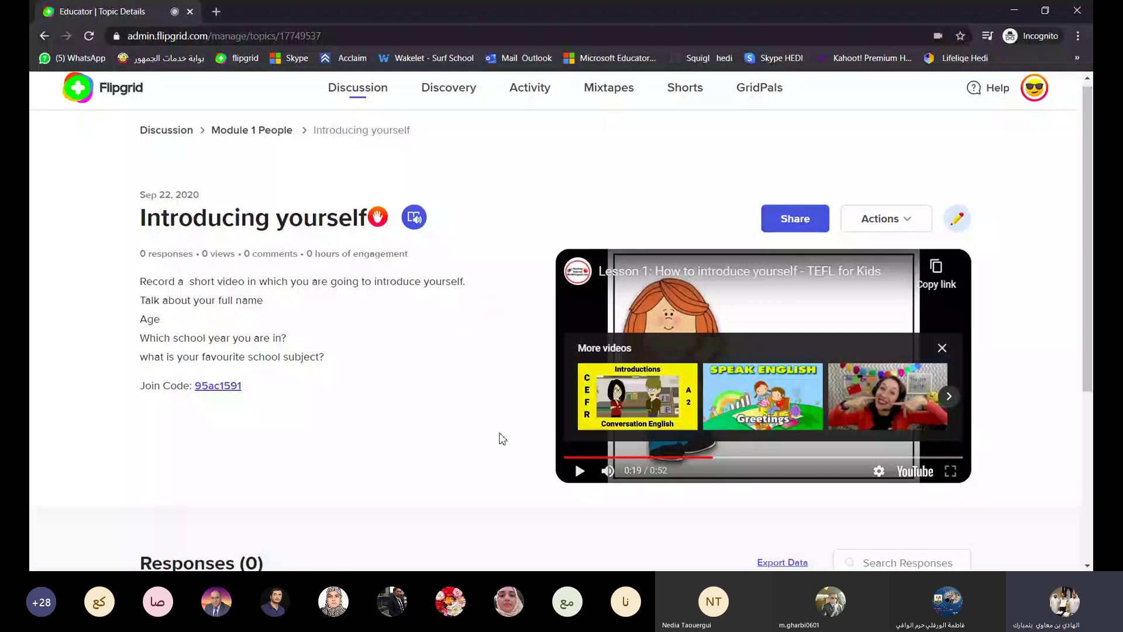
# Leave the topic page for the discussion overview and open the Module 1 People group
pyautogui.scroll(-3, 517, 460)
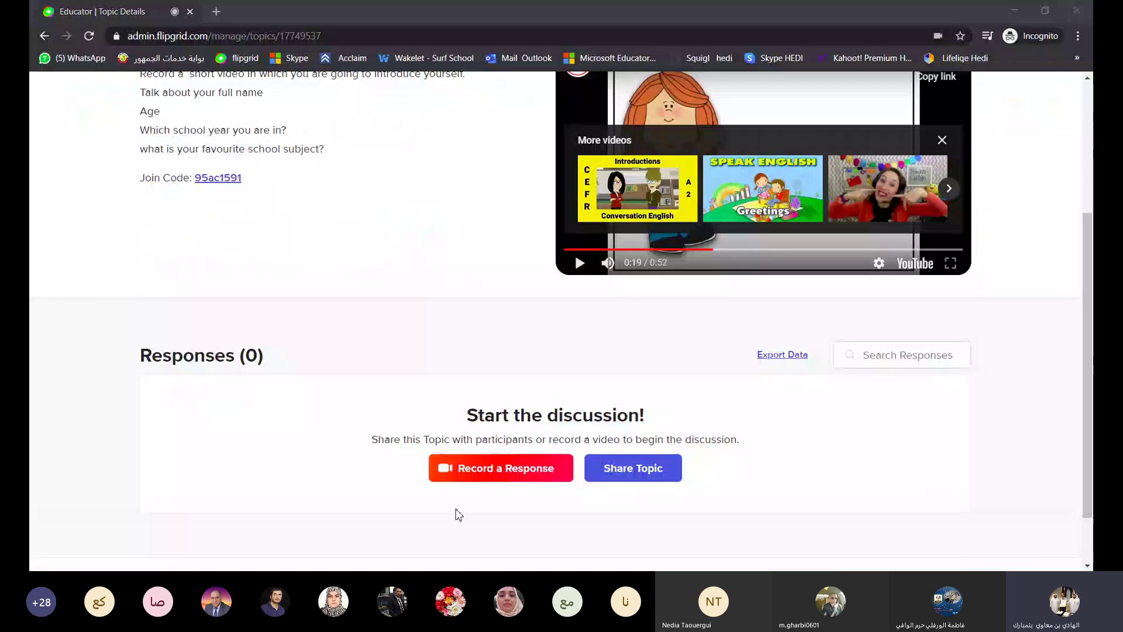
pyautogui.click(519, 341)
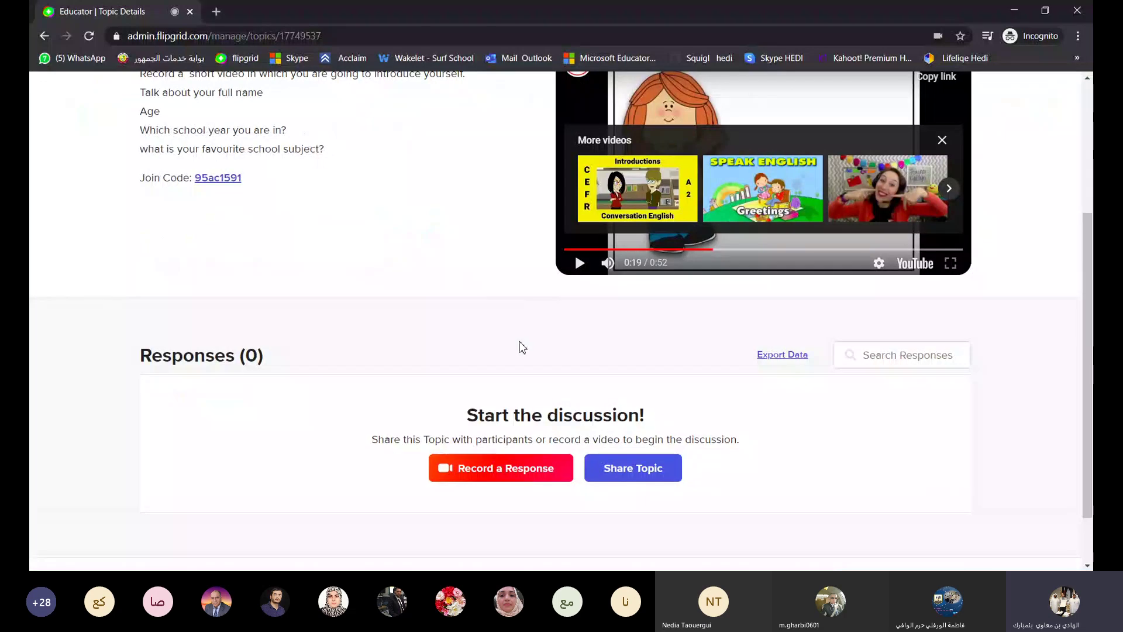
pyautogui.scroll(4, 465, 282)
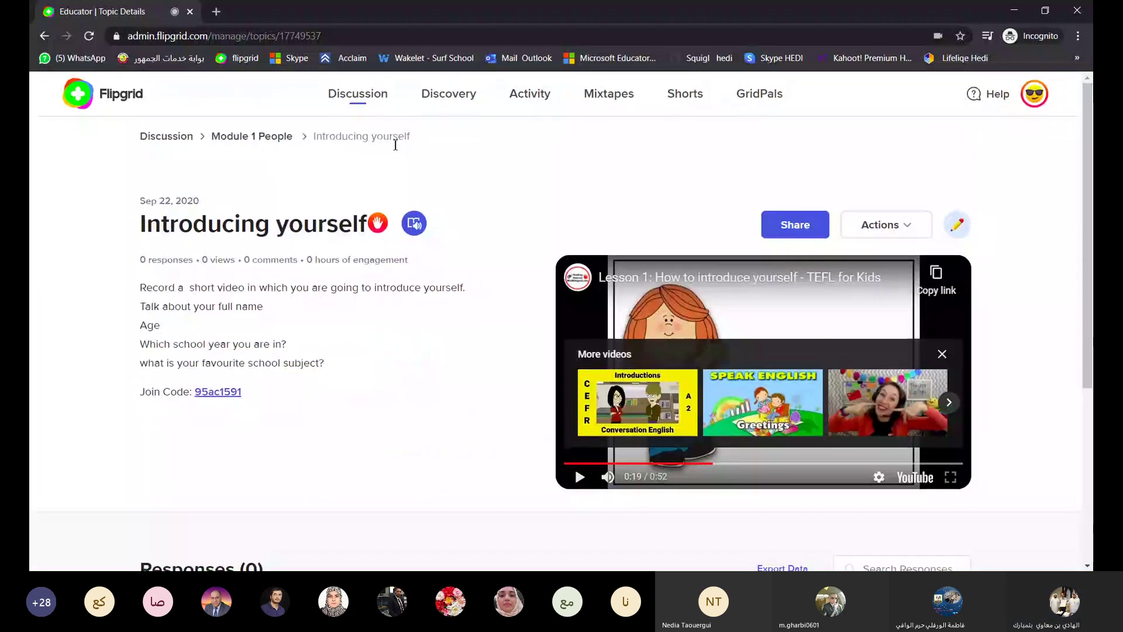
pyautogui.click(353, 97)
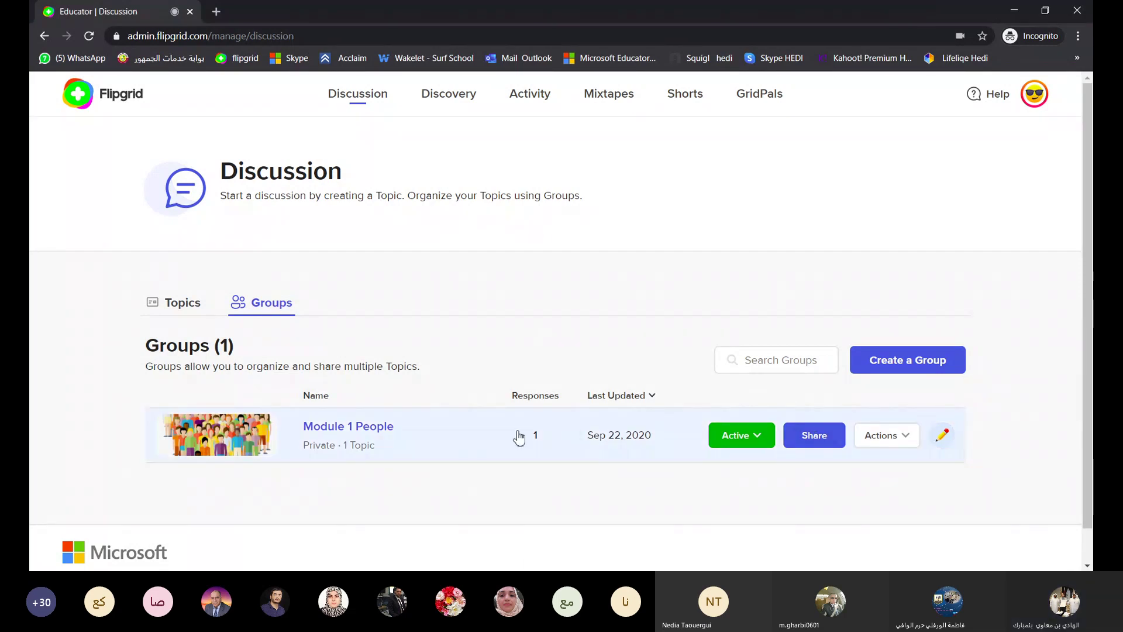
pyautogui.click(519, 437)
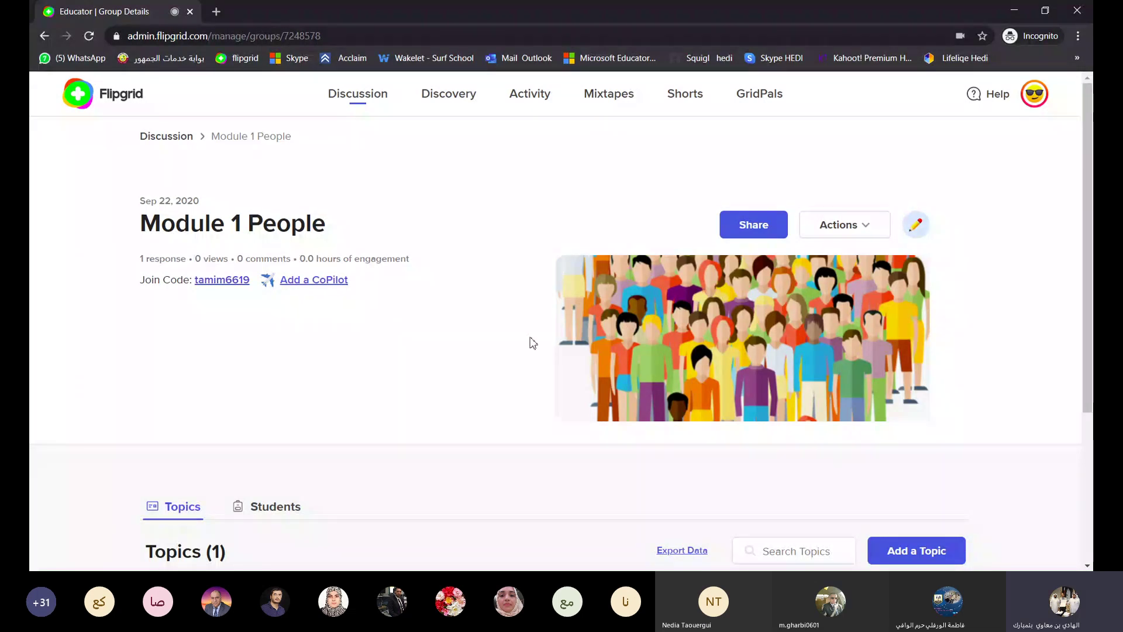
# Open the sharing options for the Module 1 People group and view its QR code
pyautogui.click(755, 233)
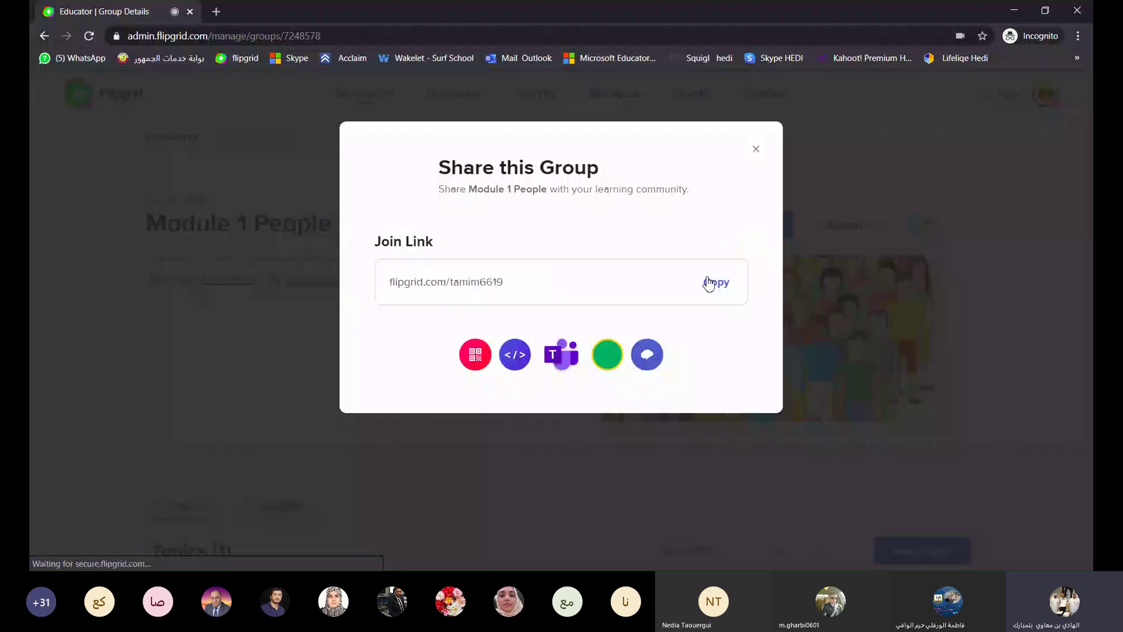
pyautogui.click(475, 357)
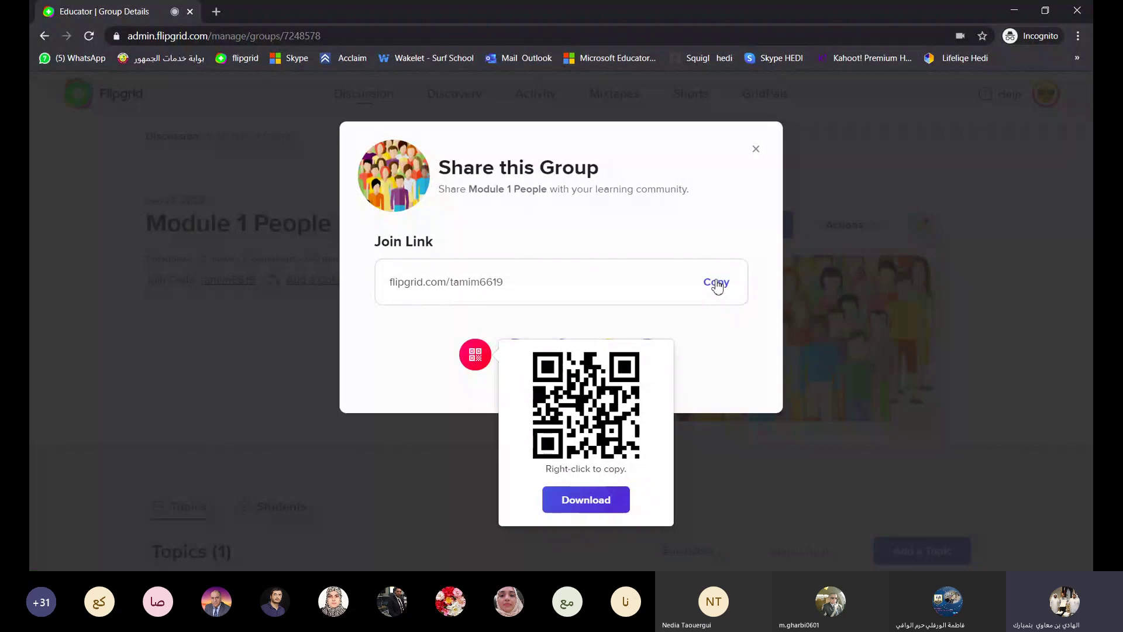
pyautogui.click(727, 324)
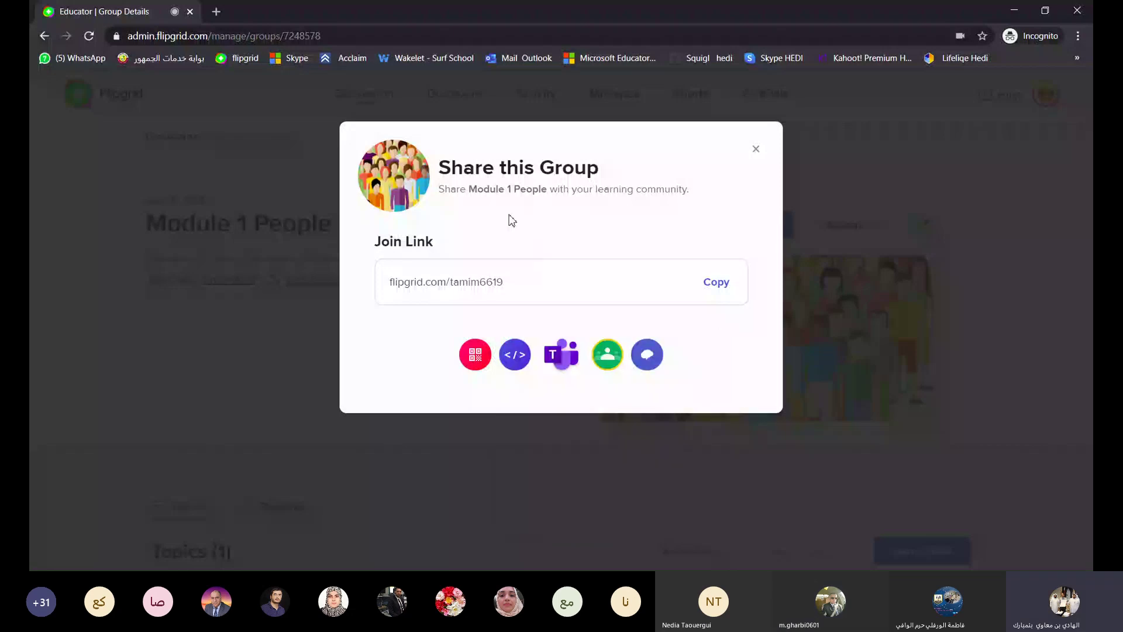
# Share the group to Microsoft Teams as an assignment for the 5-1 class, titled "Inroducing yourself" with instructions "Record a short video"
pyautogui.click(567, 361)
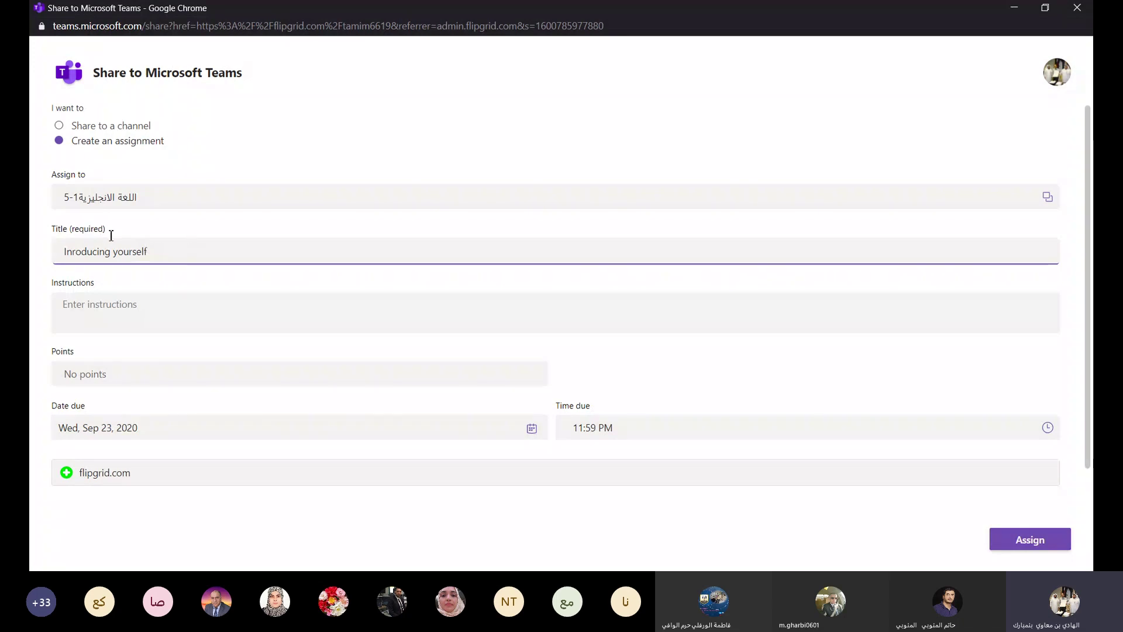
pyautogui.click(175, 313)
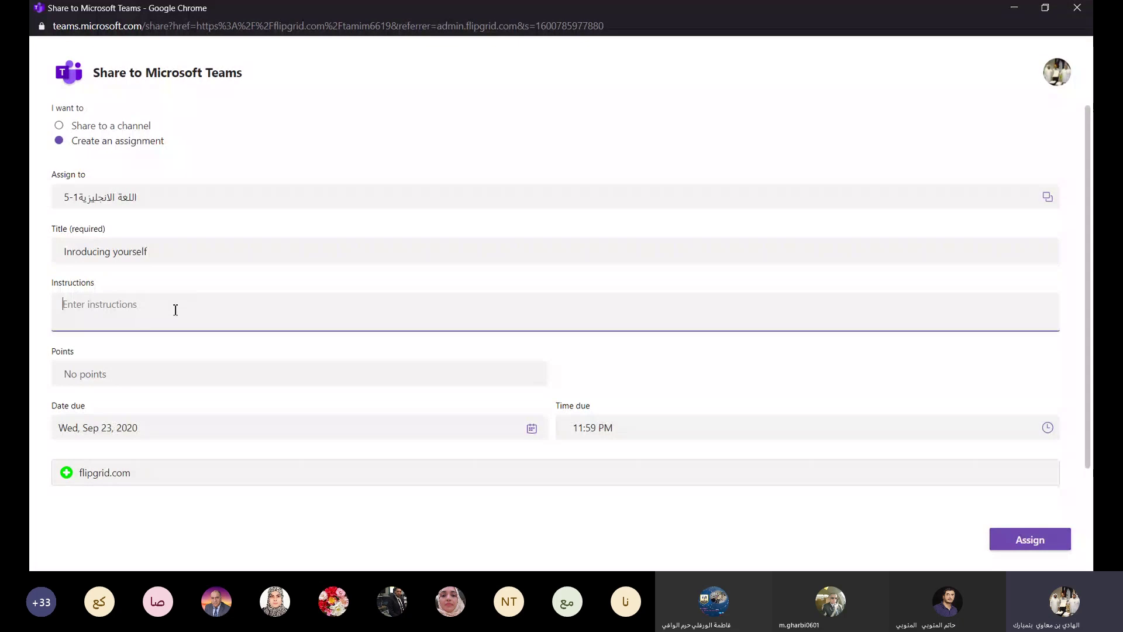
pyautogui.write('Record a short video')
# Set the assignment's points to 10, assign it to the class and close the confirmation
pyautogui.click(299, 377)
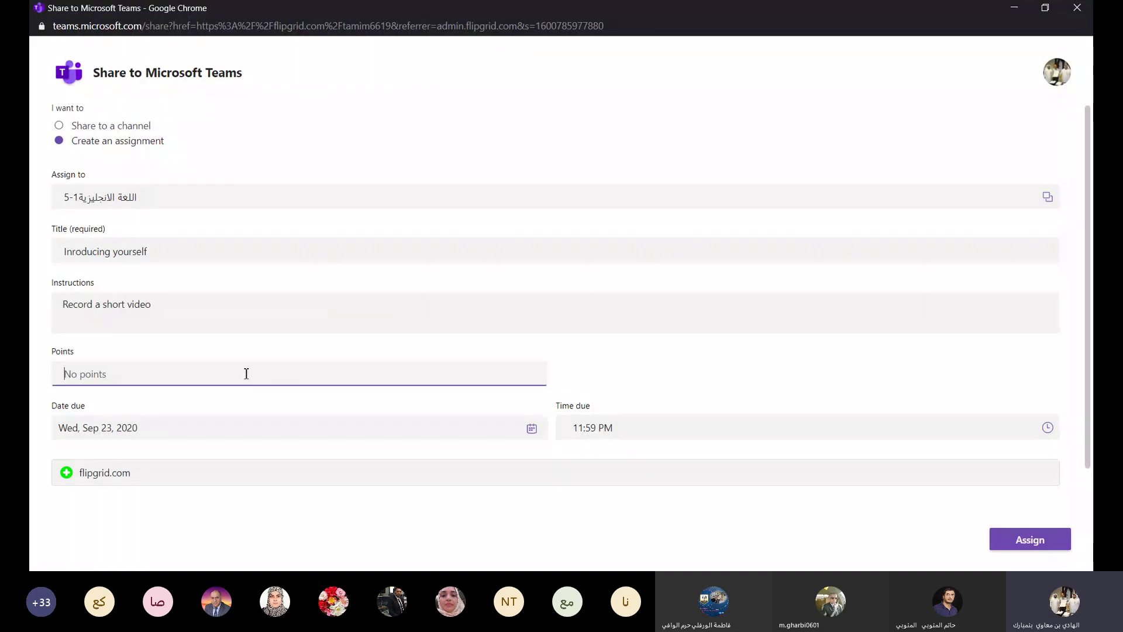
pyautogui.scroll(-1, 245, 374)
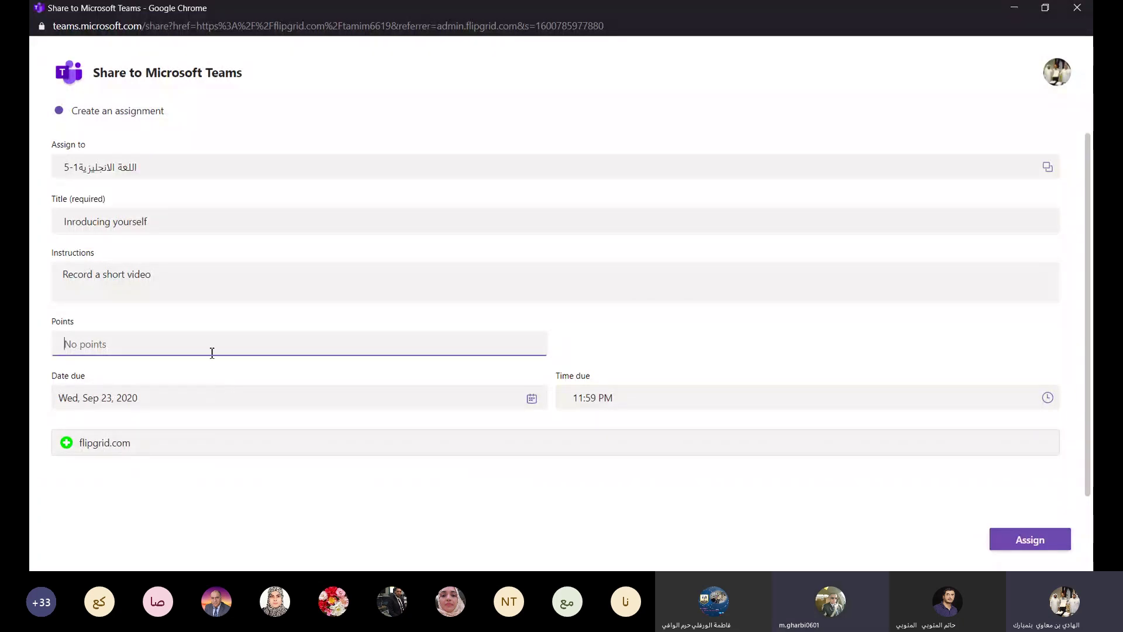
pyautogui.write('1')
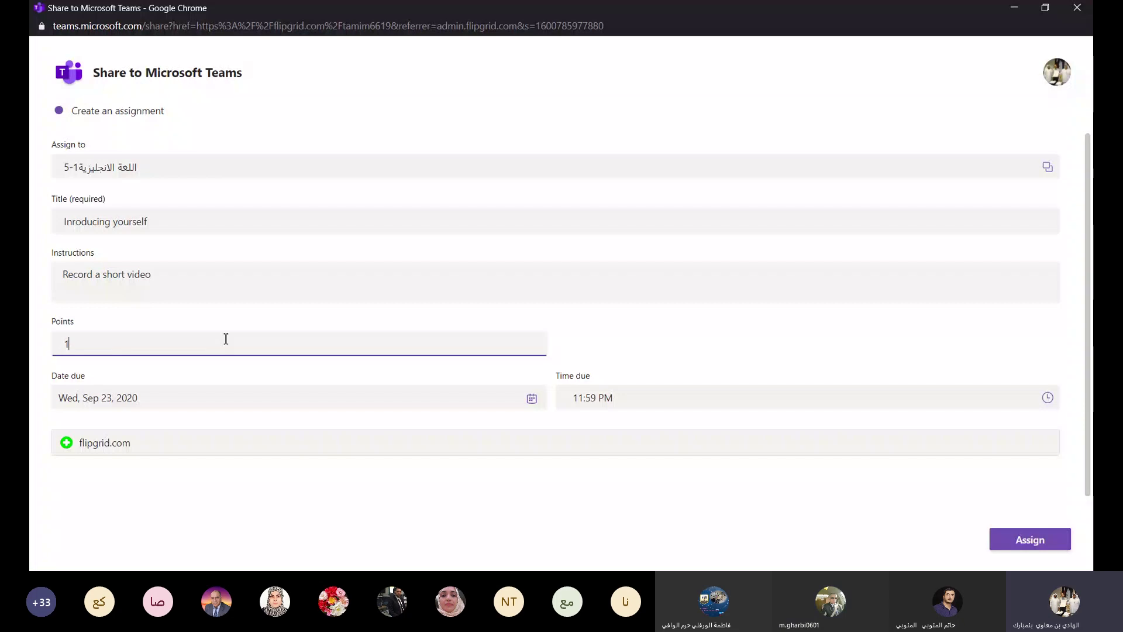
pyautogui.write('0')
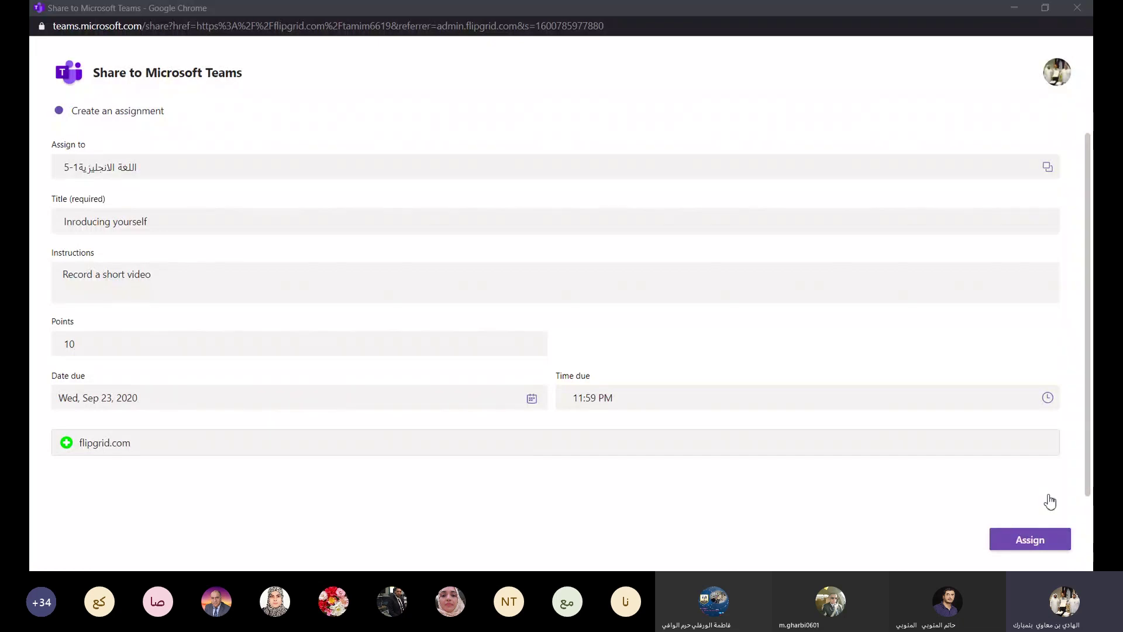
pyautogui.click(855, 29)
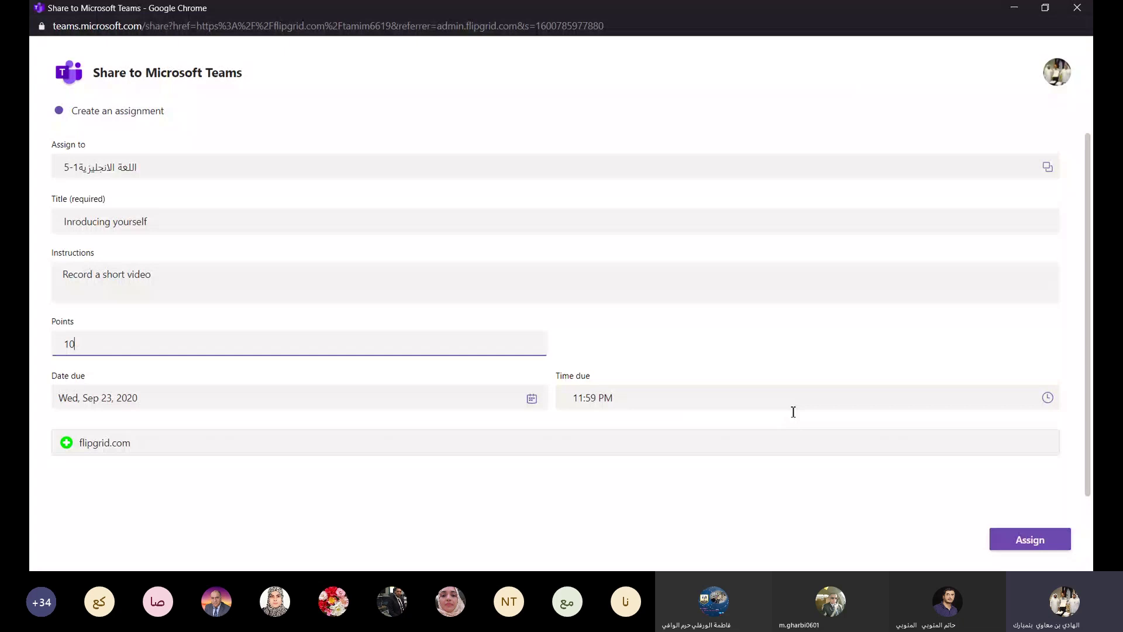
pyautogui.click(826, 495)
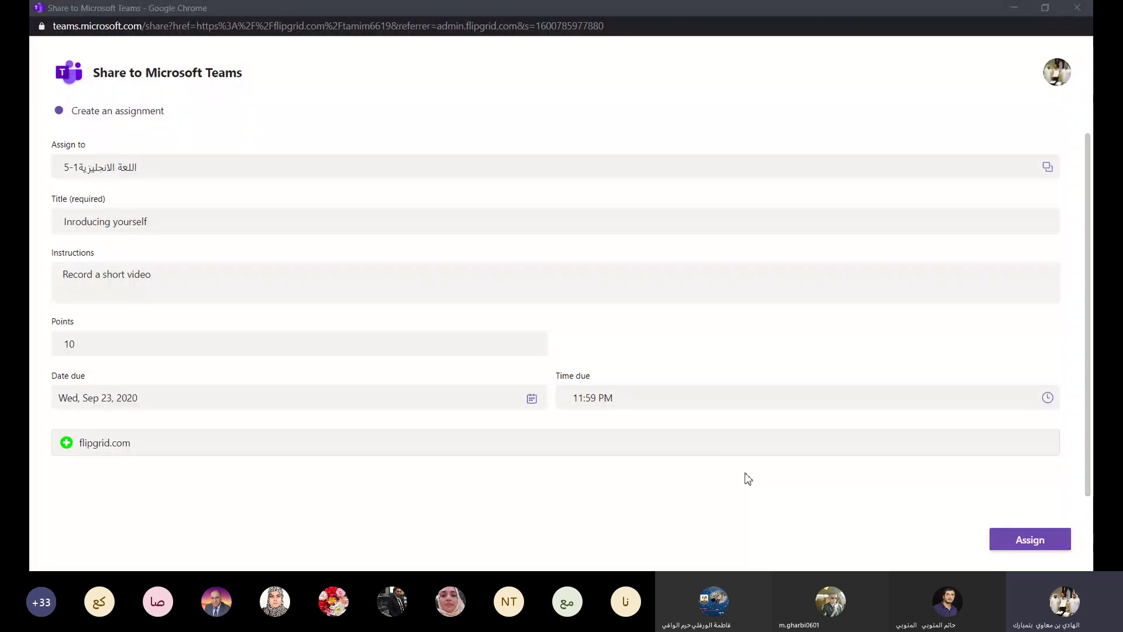
pyautogui.click(1014, 538)
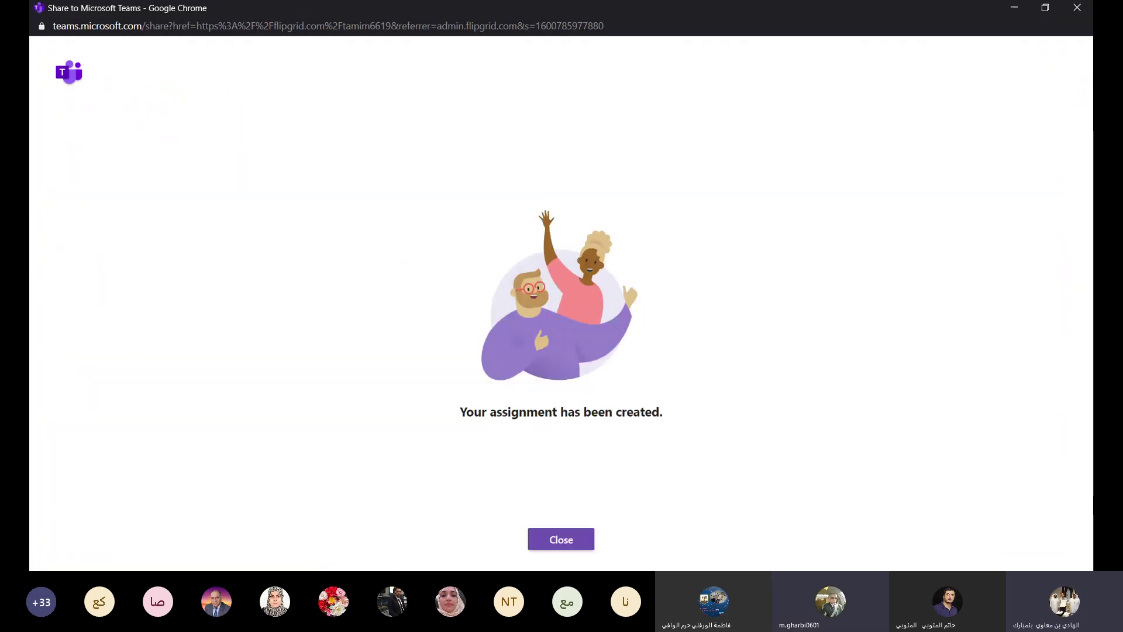
pyautogui.click(560, 544)
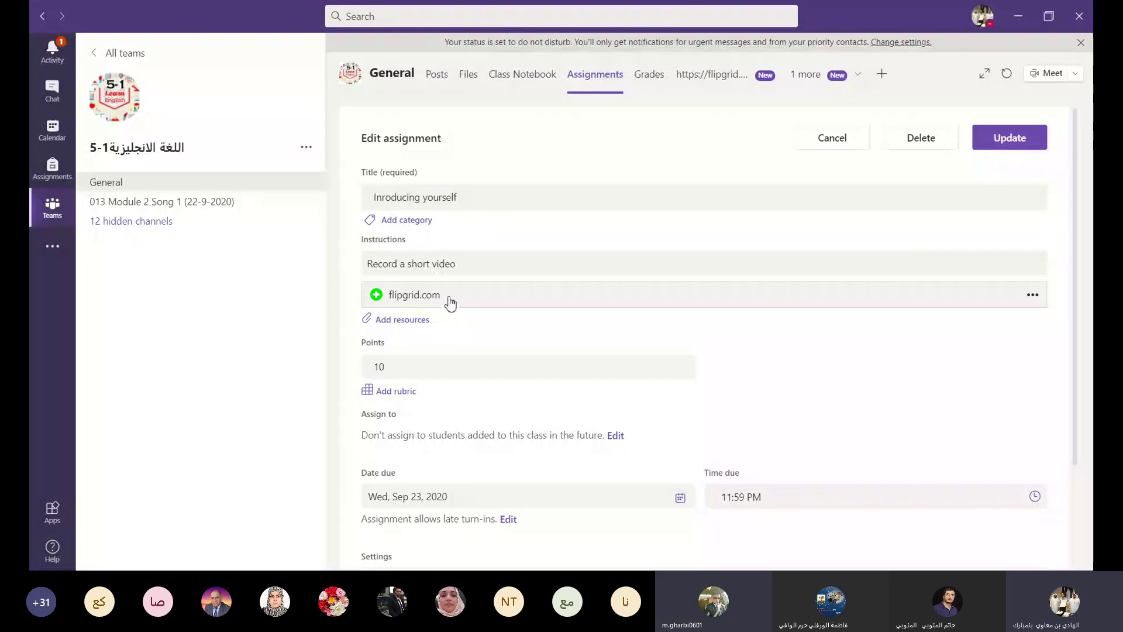
# Start a new rubric for the assignment and enter "ideas" as the first line of the criterion description
pyautogui.click(404, 366)
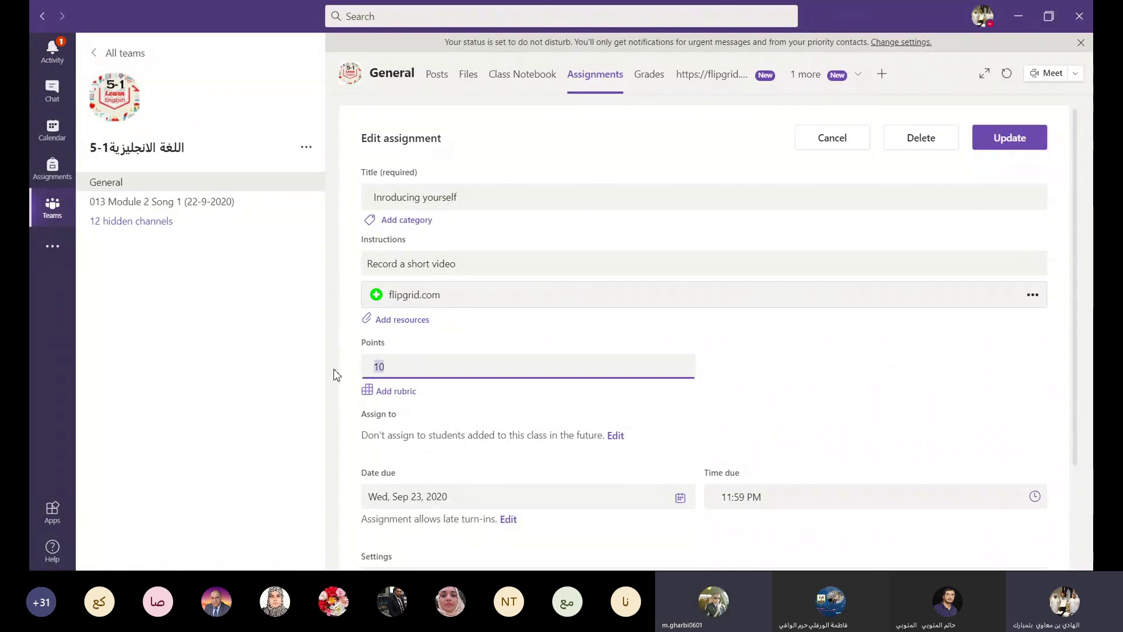
pyautogui.click(368, 393)
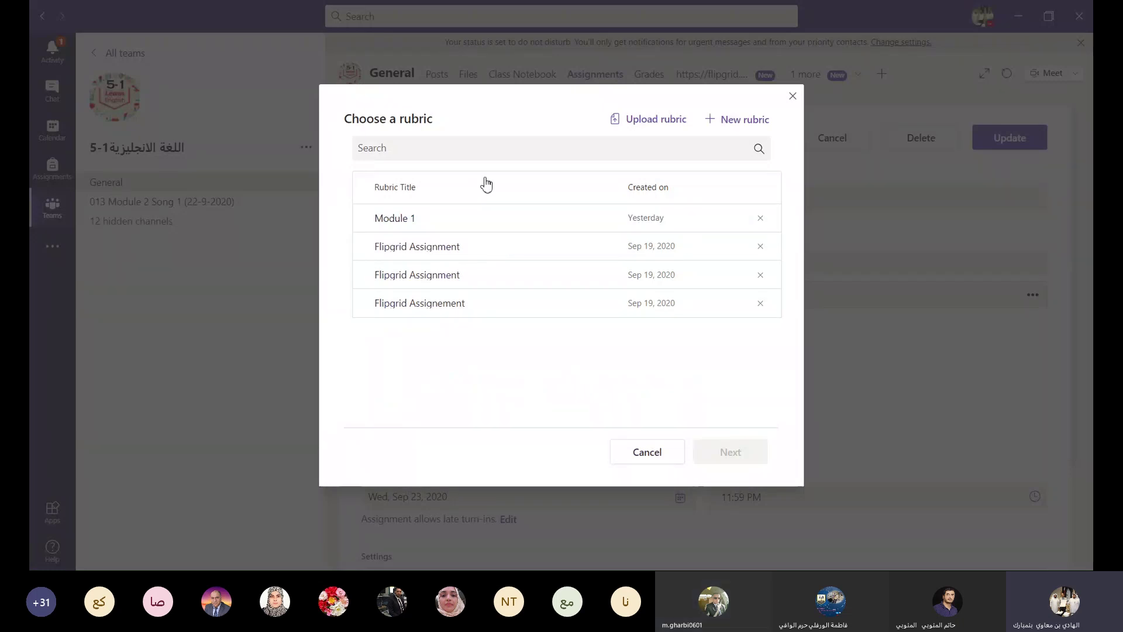
pyautogui.click(718, 120)
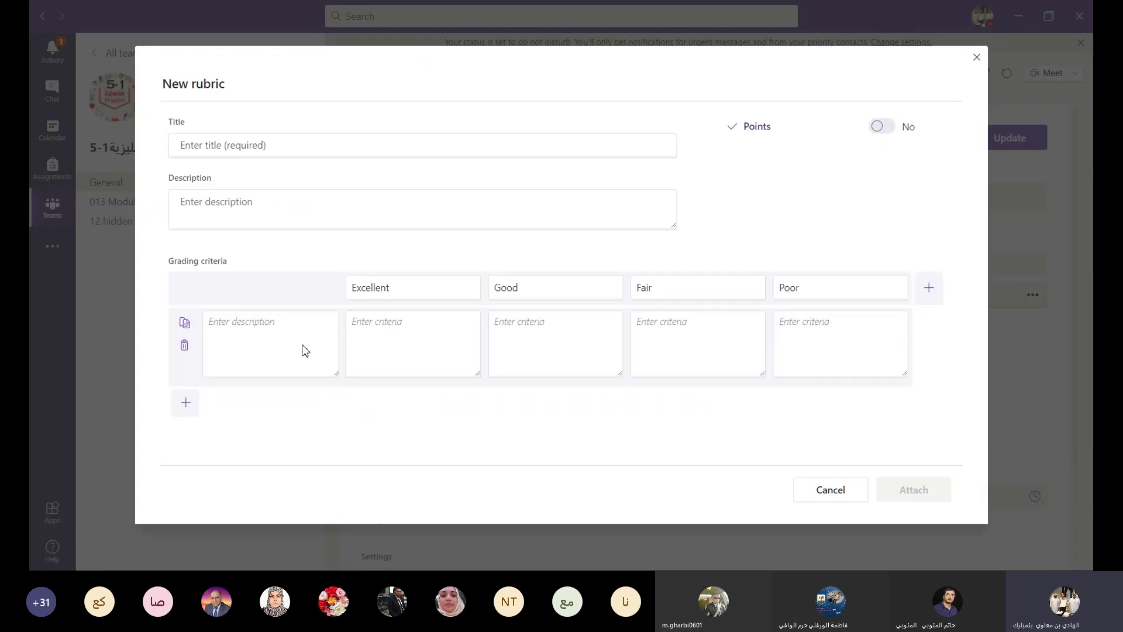
pyautogui.click(266, 321)
pyautogui.write('ideas ')
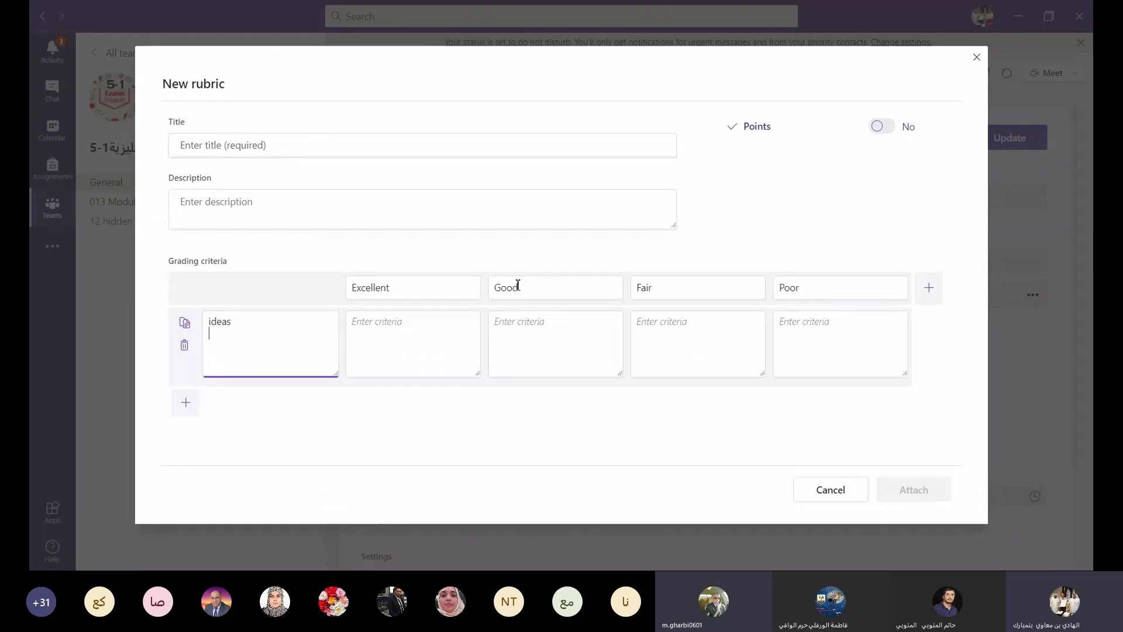
# Add the lines "Pronunciation" and "Fleuncy" to the criterion description
pyautogui.write('Pronu')
pyautogui.write('ncia')
pyautogui.write('tion')
pyautogui.write('Fleu')
pyautogui.write('ncy')
pyautogui.press('Return')
# Replace the pronunciation and fluency lines of the criterion description with "Performance"
pyautogui.moveTo(210, 334); pyautogui.dragTo(247, 354)
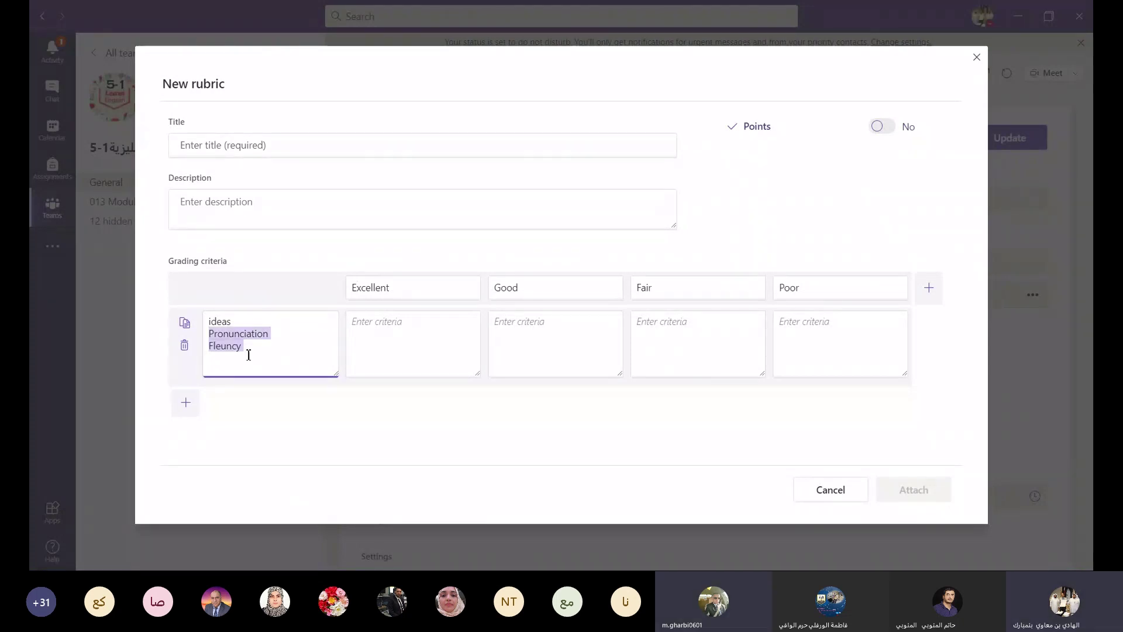
pyautogui.write('Perfo')
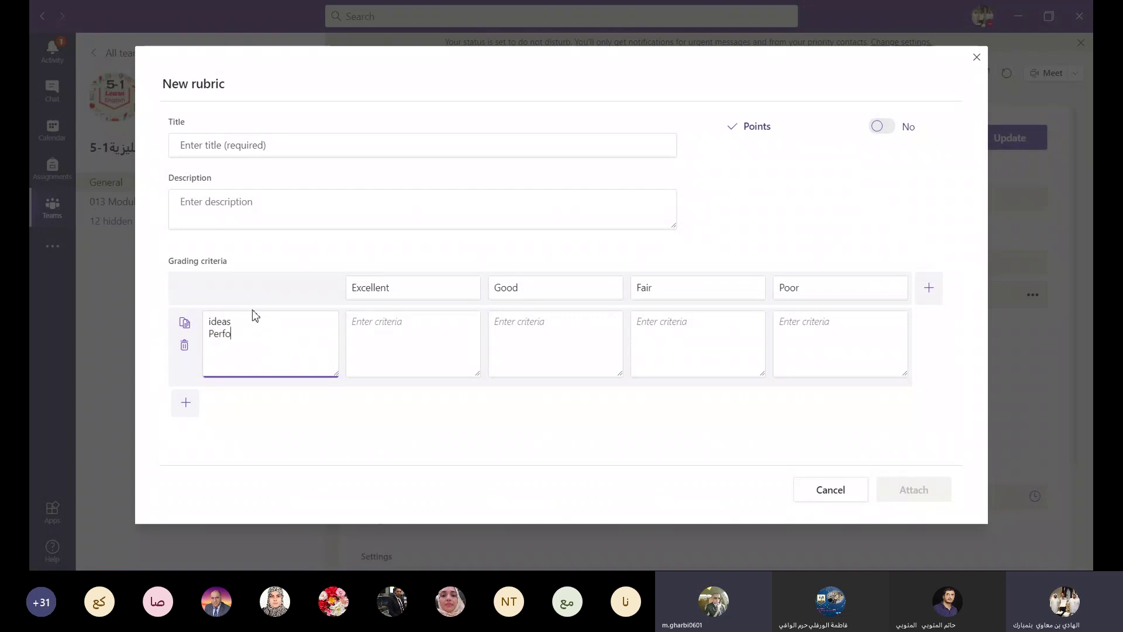
pyautogui.write('rmance')
# Fill in the grading criteria with 5 on both lines for Excellent and 4 on both lines for Good
pyautogui.click(375, 322)
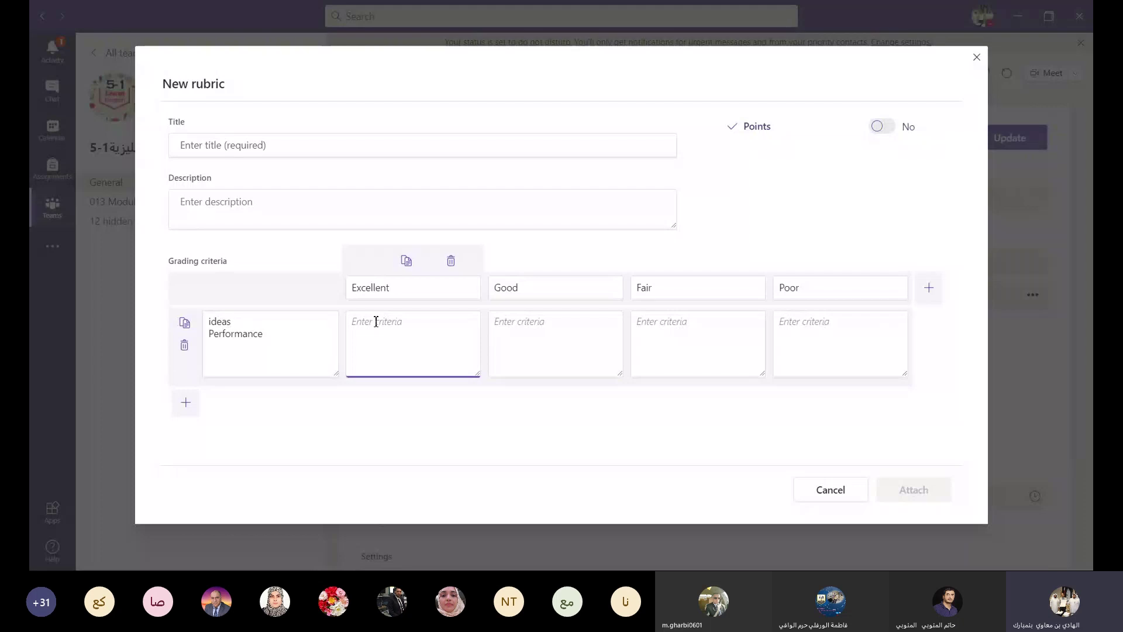
pyautogui.write('5')
pyautogui.press('Return')
pyautogui.write('5')
pyautogui.click(516, 326)
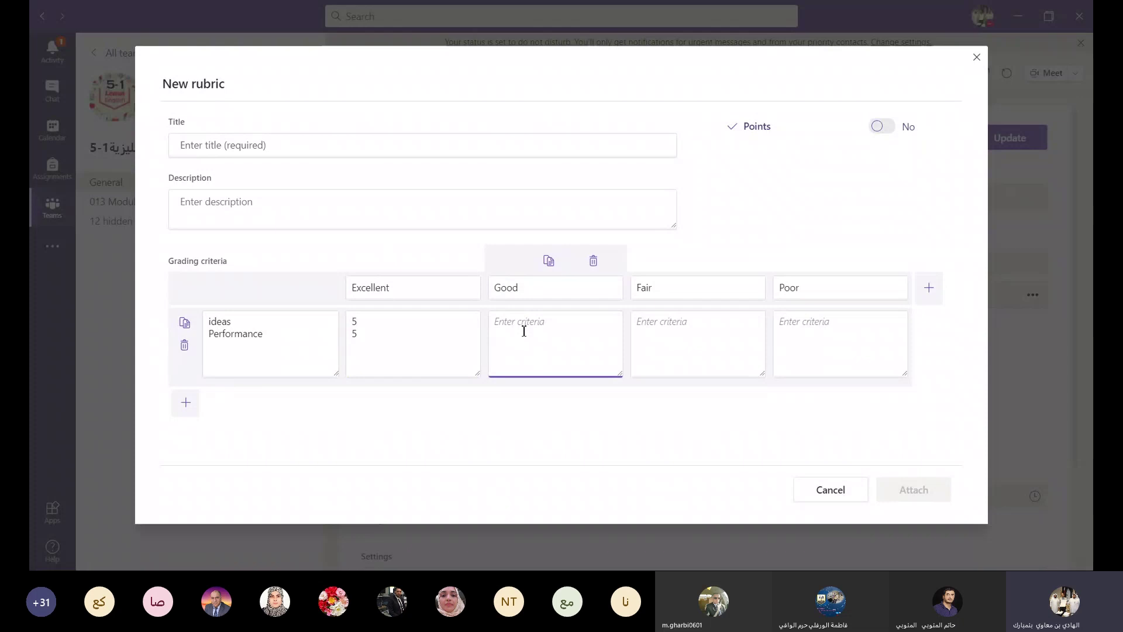
pyautogui.write('4')
pyautogui.press('Return')
pyautogui.write('4')
# Delete the Fair and Poor columns from the rubric's grading criteria
pyautogui.click(660, 287)
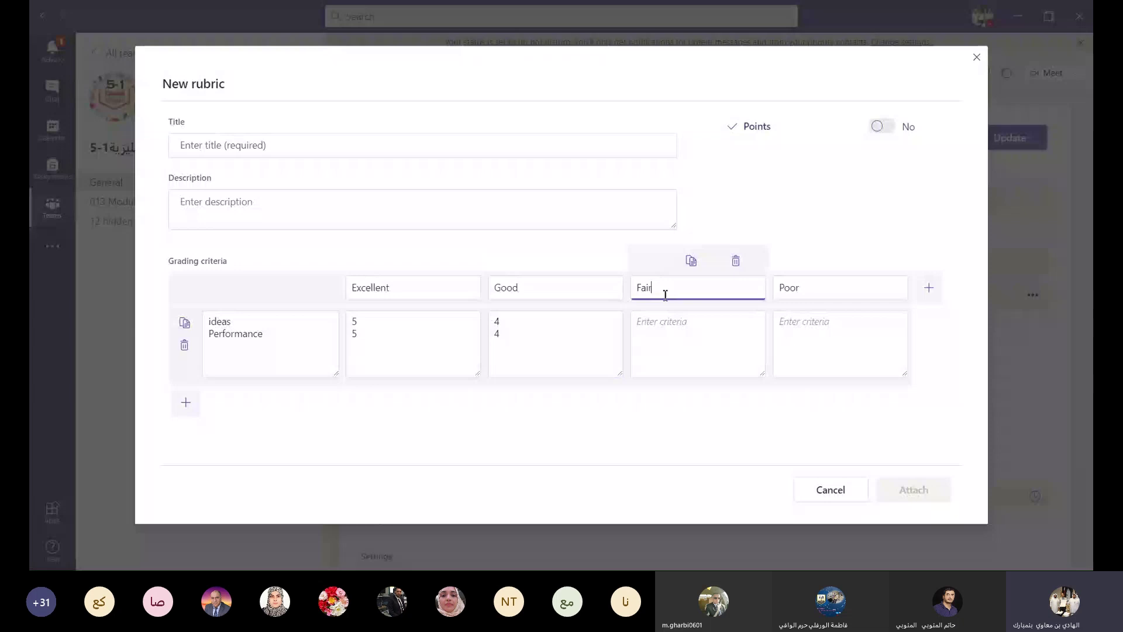
pyautogui.click(734, 264)
pyautogui.click(879, 262)
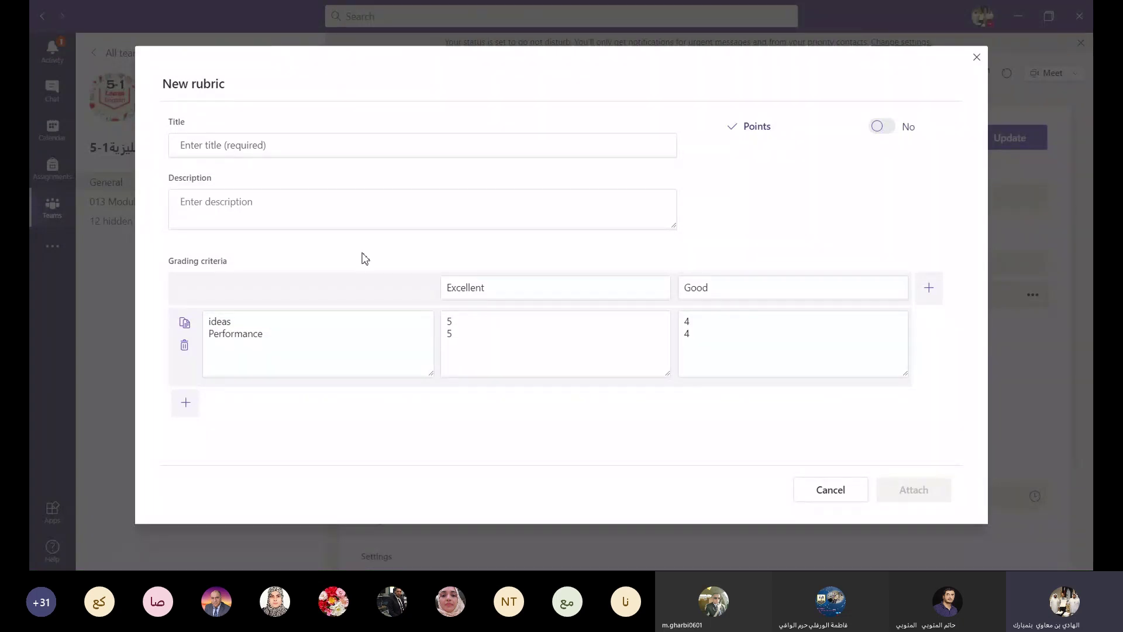
pyautogui.click(521, 317)
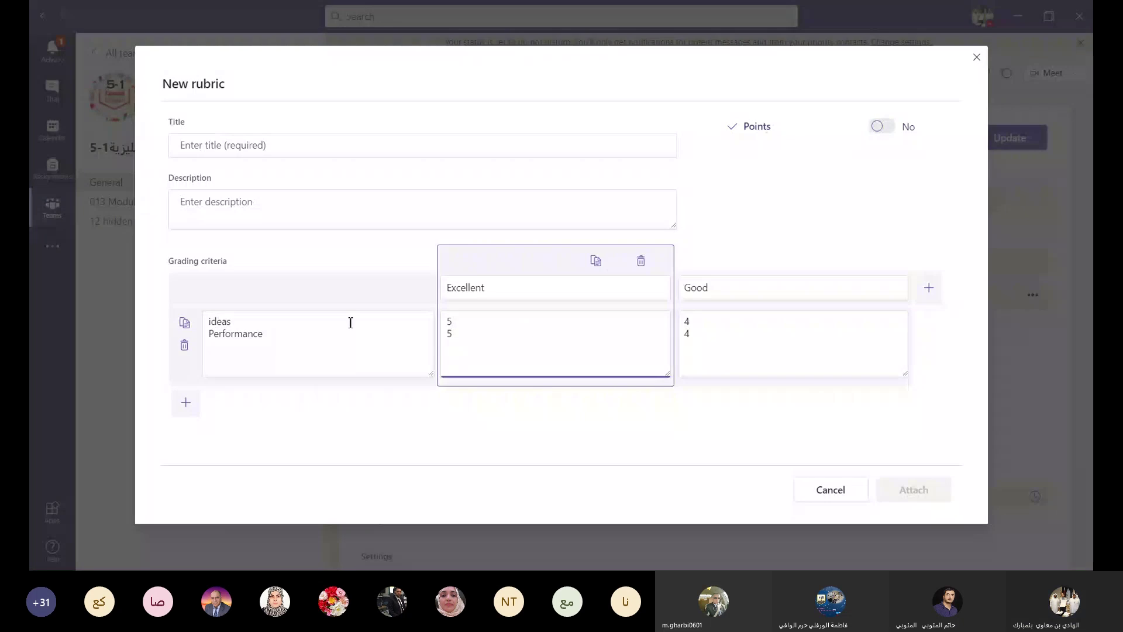
pyautogui.click(349, 321)
# Title the rubric "Introducing yourself", describe it as "Record a video" and attach it to the assignment
pyautogui.click(328, 209)
pyautogui.click(321, 134)
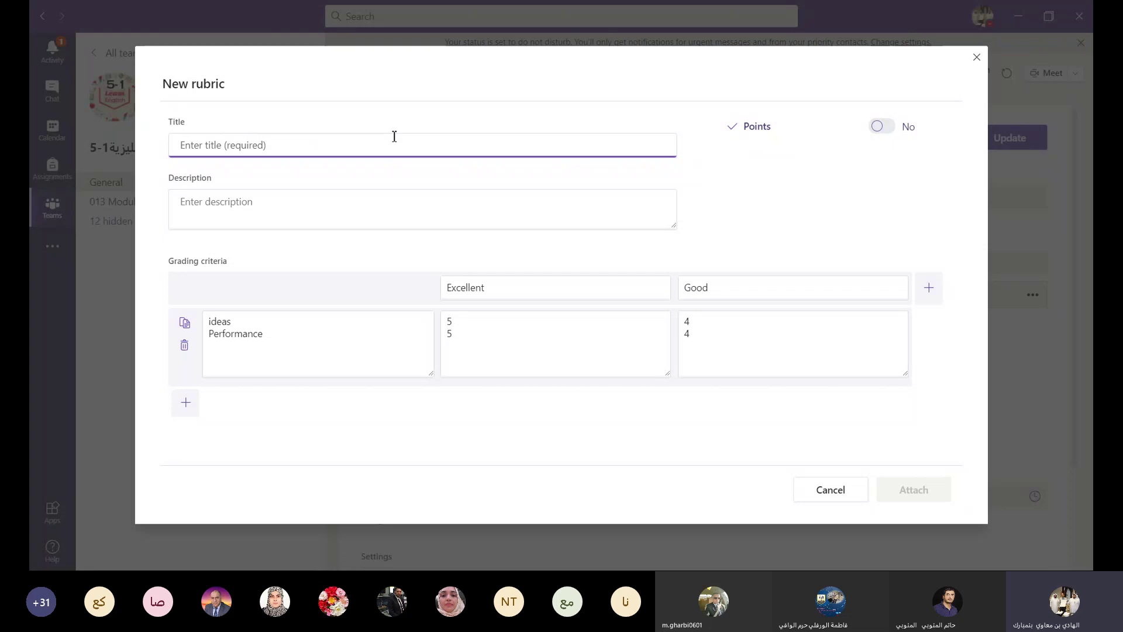
pyautogui.write('Introducing')
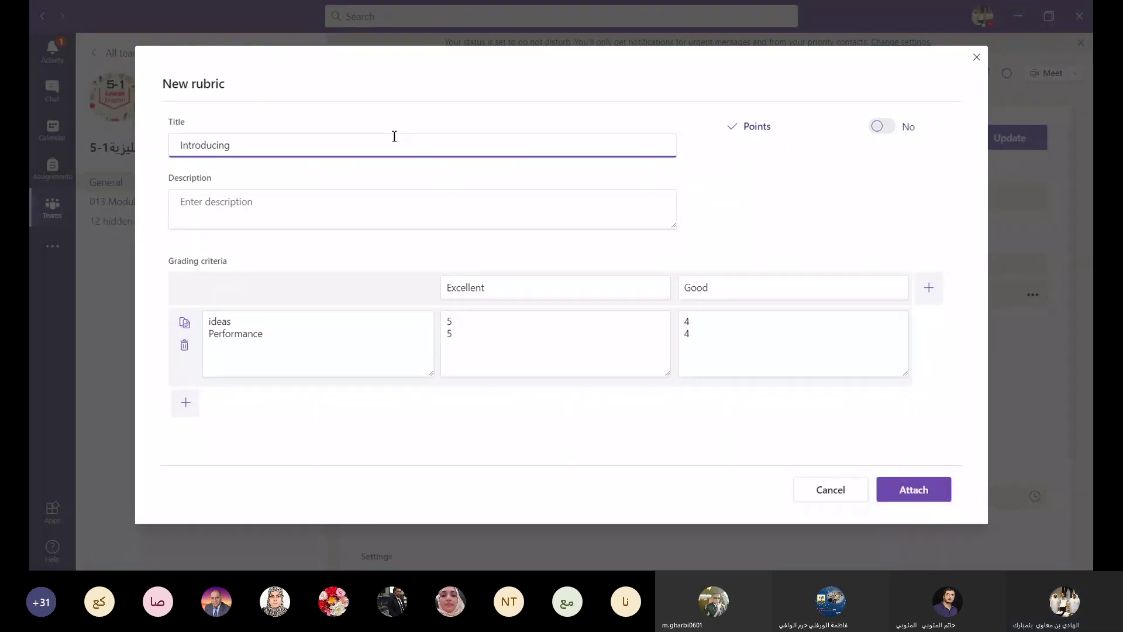
pyautogui.write(' yourself')
pyautogui.click(313, 195)
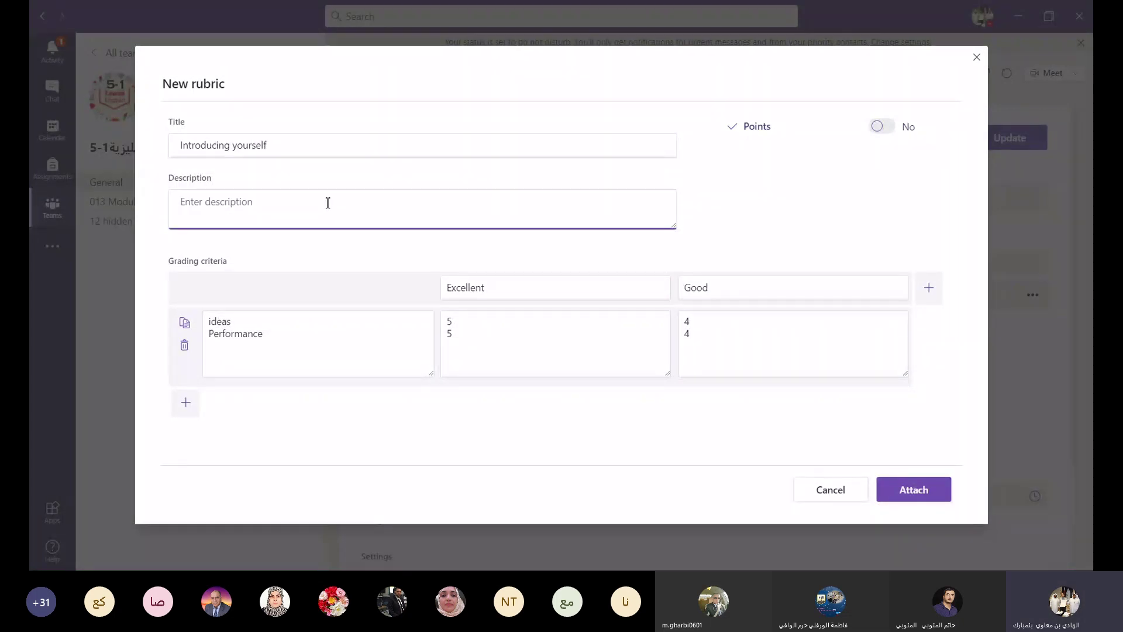
pyautogui.write('Record a video')
pyautogui.click(920, 489)
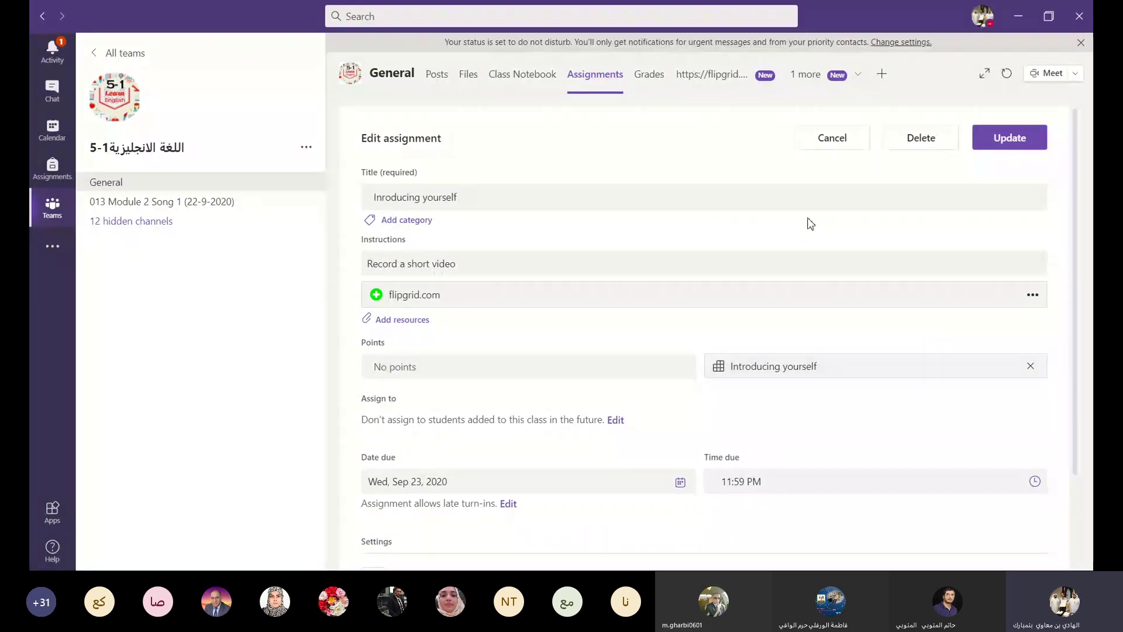
# Leave the assignment being edited and reopen the assignments list of the 5-1 English class team
pyautogui.click(65, 214)
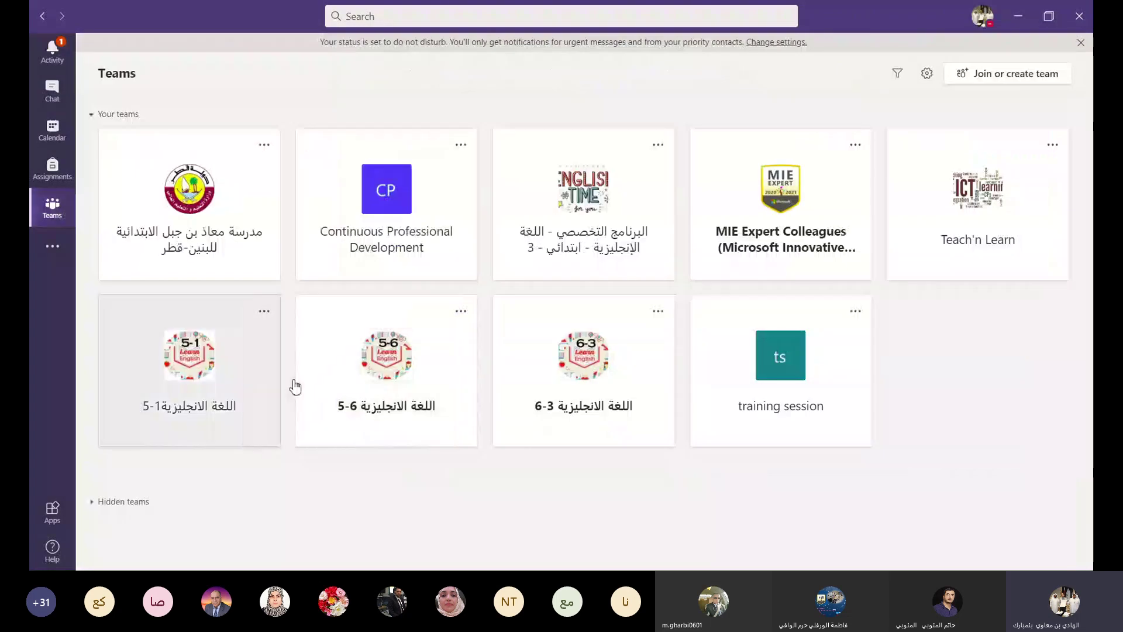
pyautogui.click(237, 383)
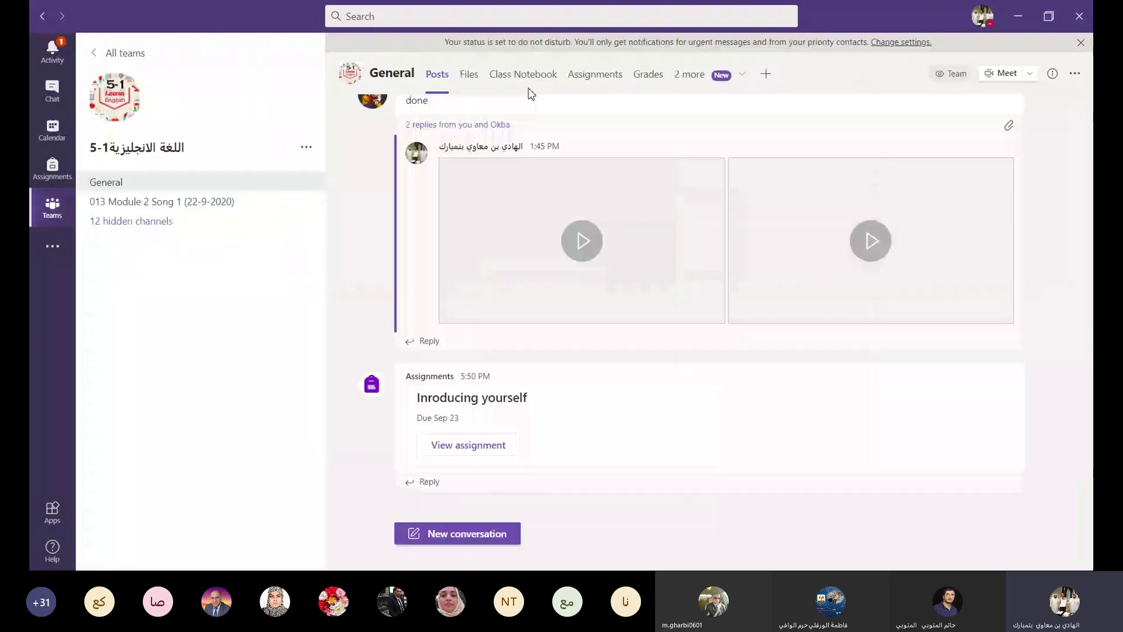
pyautogui.click(606, 79)
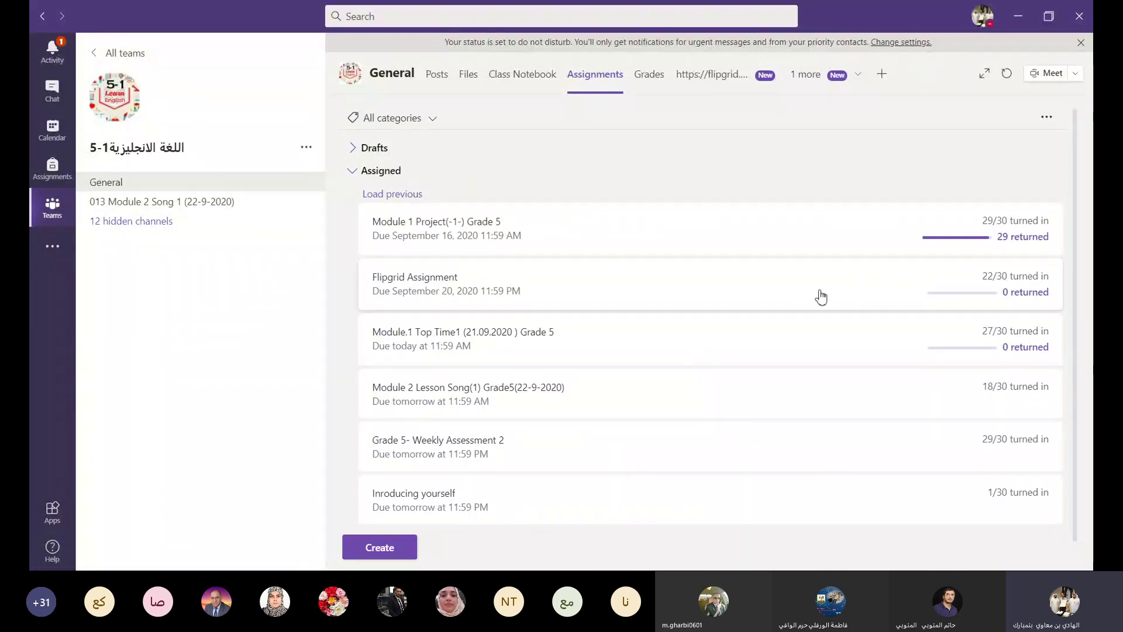
# Open the Flipgrid Assignment and view the turned-in work of the second student in the list
pyautogui.click(716, 293)
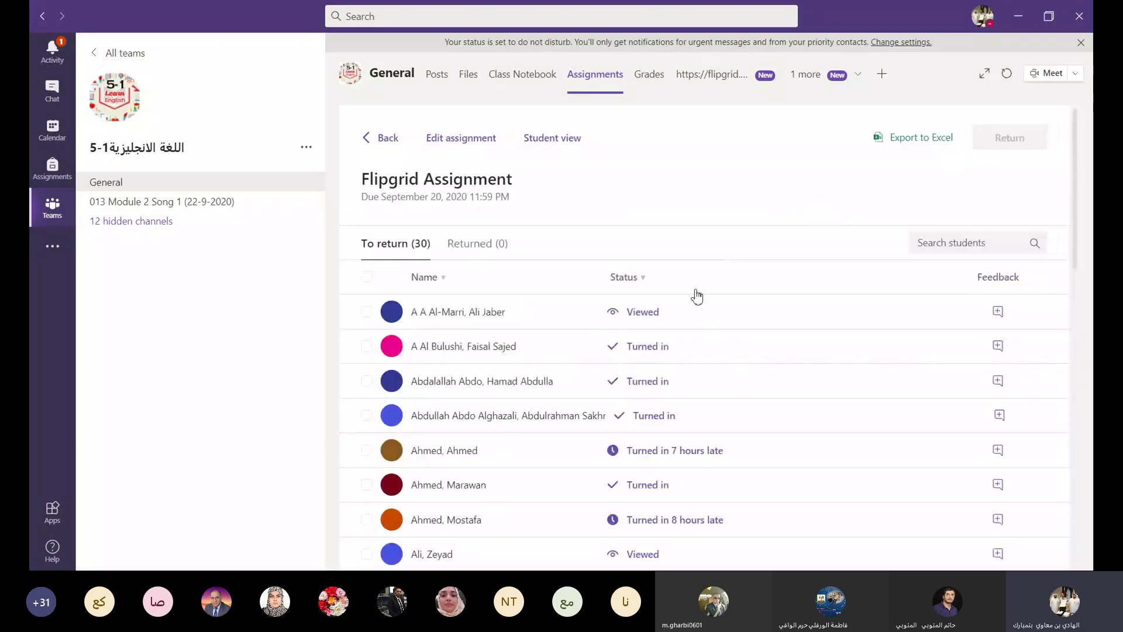
pyautogui.scroll(-1, 699, 301)
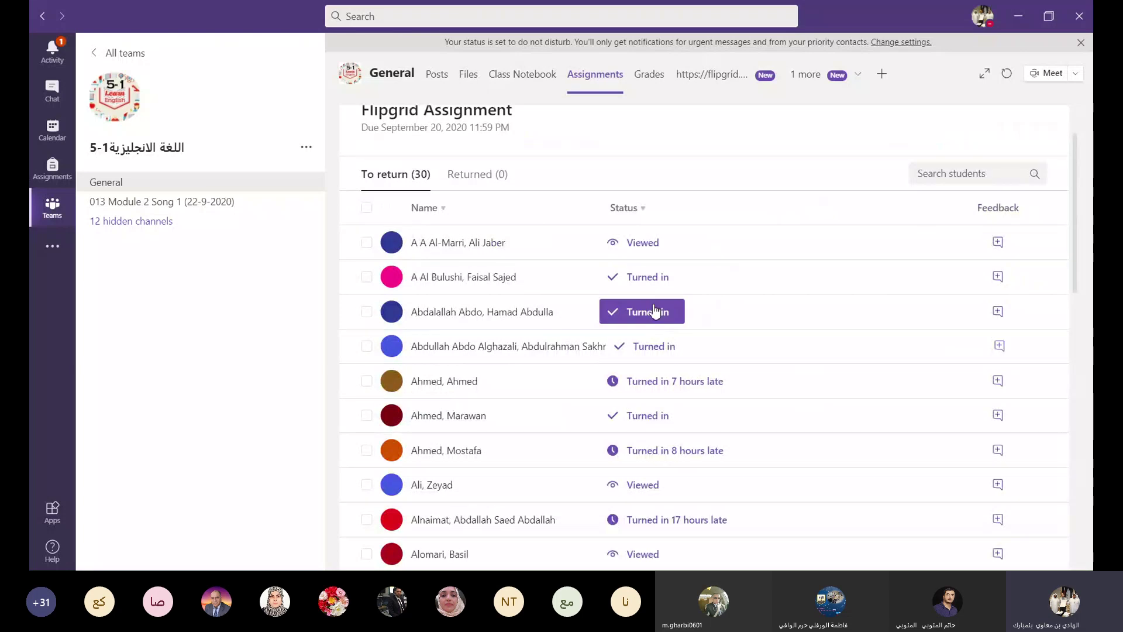
pyautogui.click(654, 279)
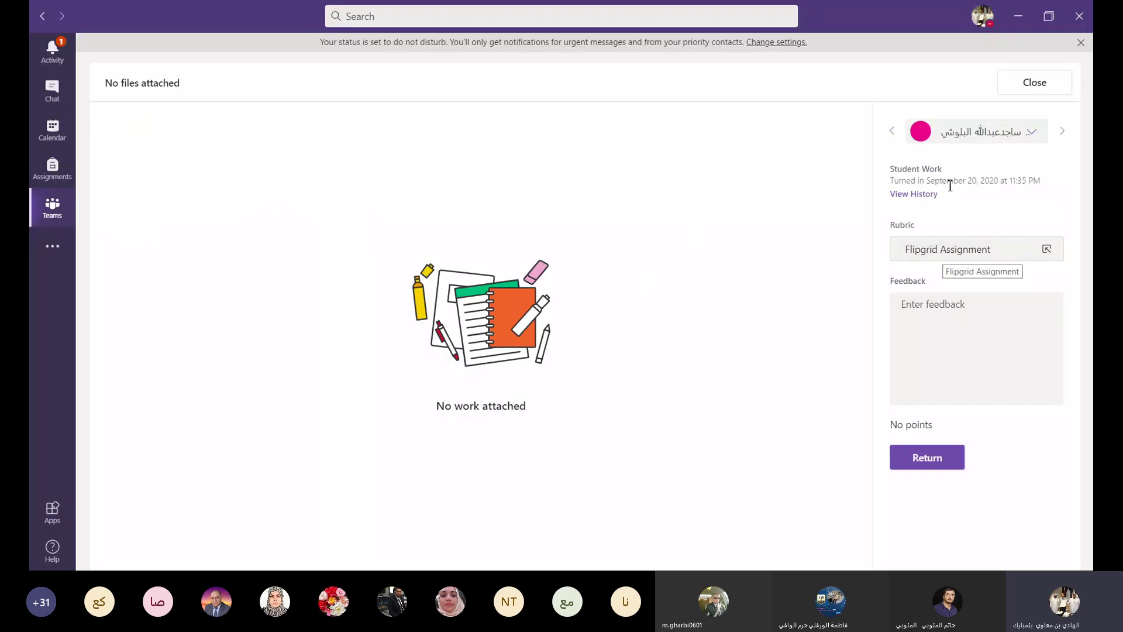
# Open the Flipgrid Assignment rubric for this student and rate Ideas Performance as Excellent
pyautogui.click(974, 252)
pyautogui.click(904, 238)
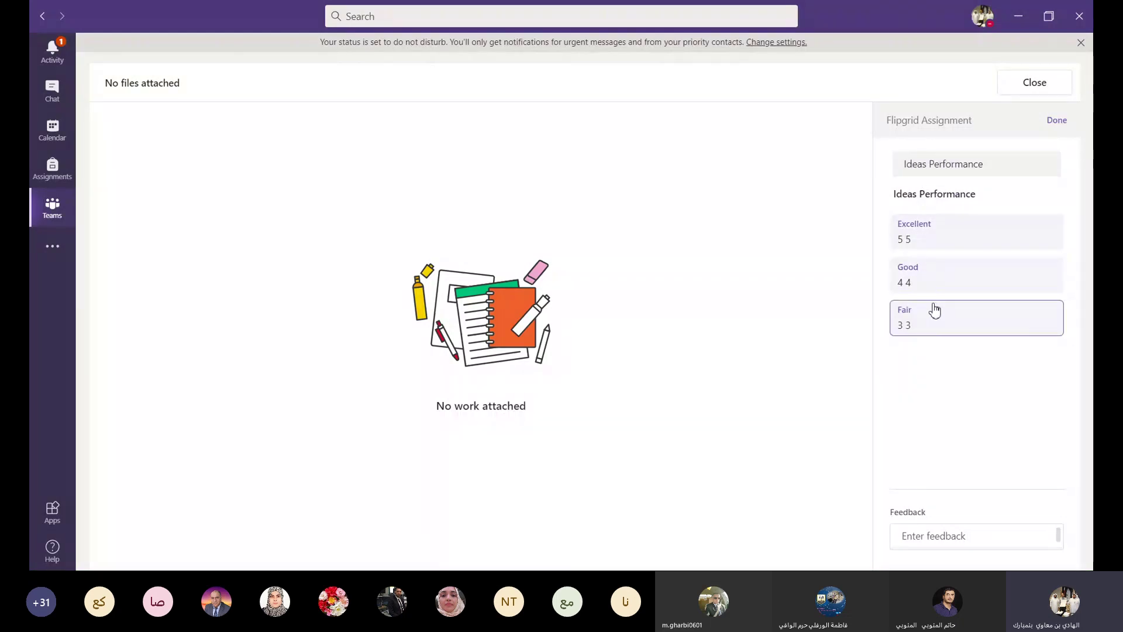
pyautogui.click(916, 247)
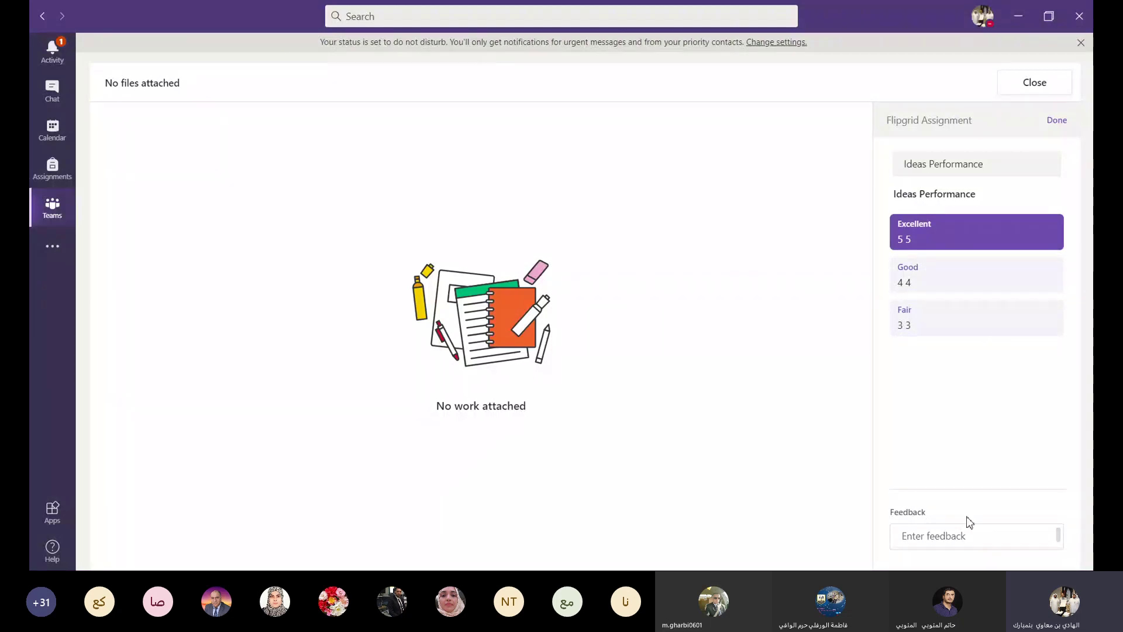
# Enter the feedback "Wow 1You've done a great job1" for the student and close the submission
pyautogui.click(941, 535)
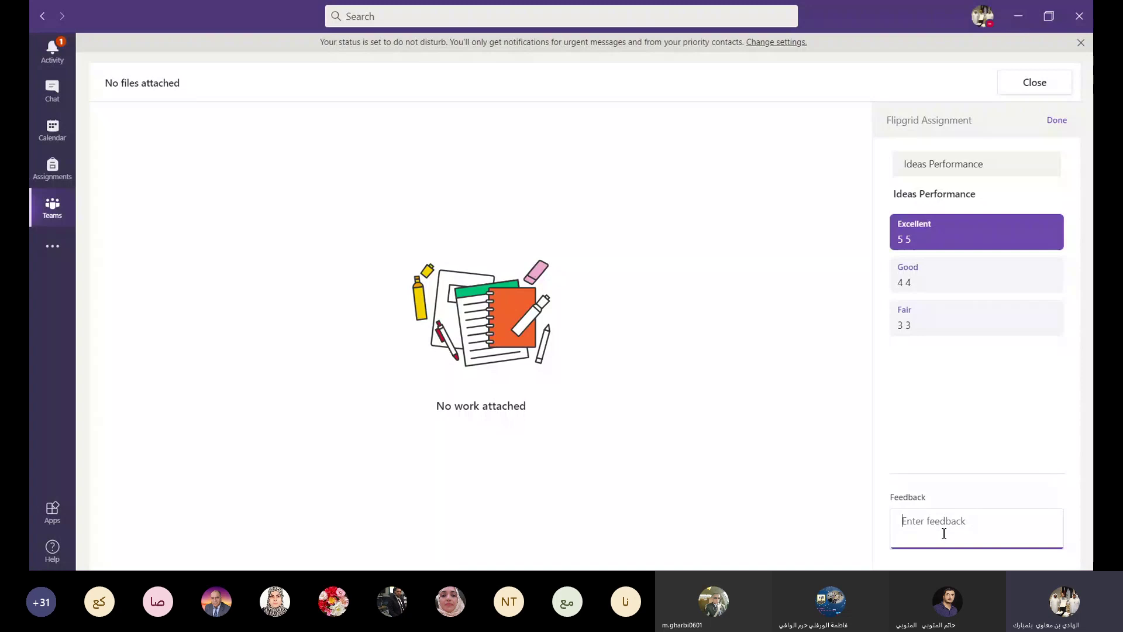
pyautogui.write('Wow 1You')
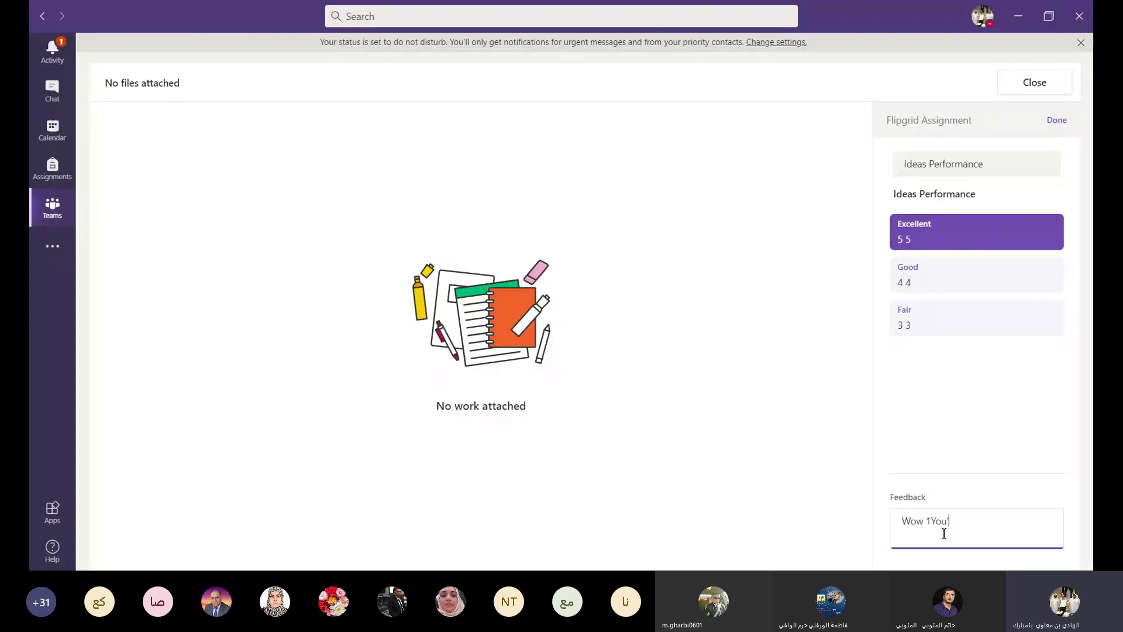
pyautogui.write("'ve")
pyautogui.write('a')
pyautogui.press('BackSpace')
pyautogui.write('done a f')
pyautogui.press('BackSpace')
pyautogui.write('greta')
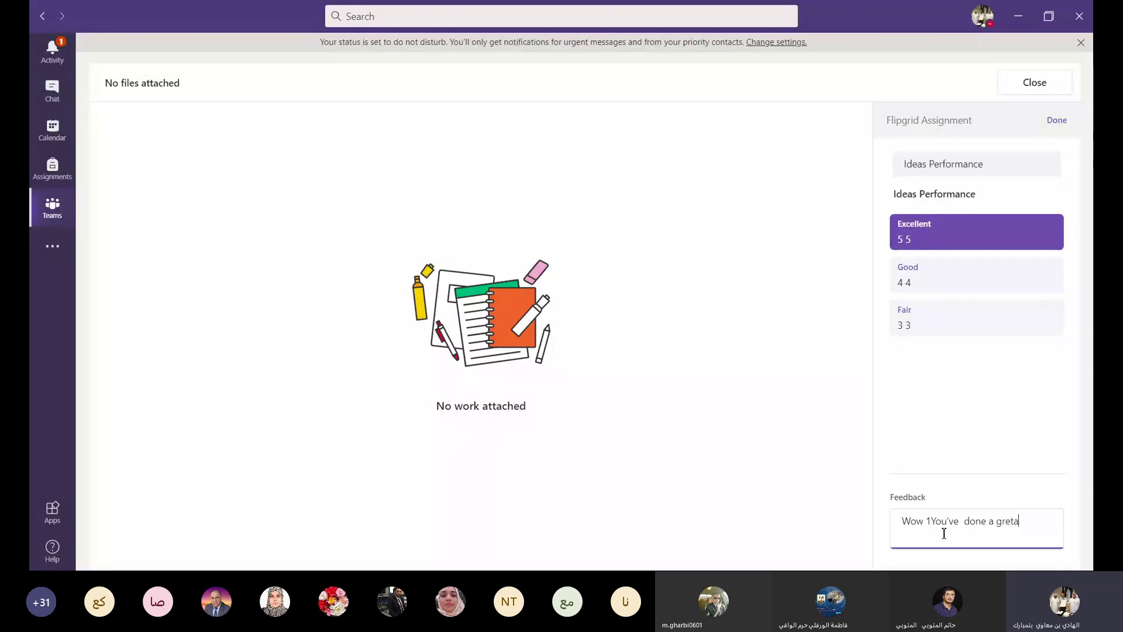
pyautogui.press('BackSpace')
pyautogui.press('BackSpace')
pyautogui.write('at ')
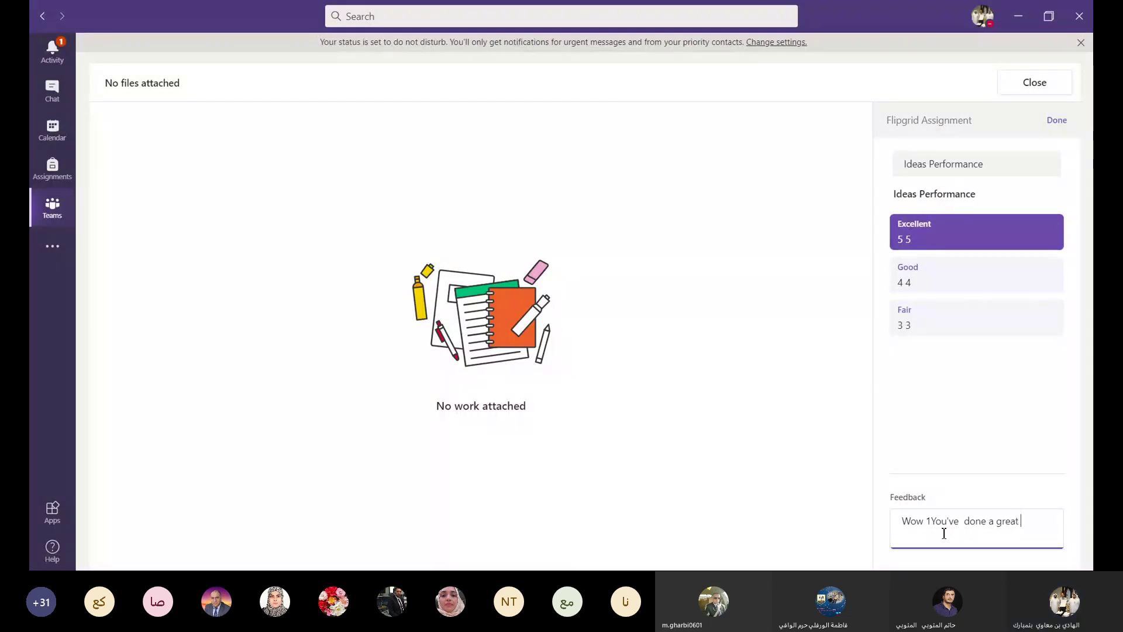
pyautogui.write('job1')
pyautogui.click(1027, 94)
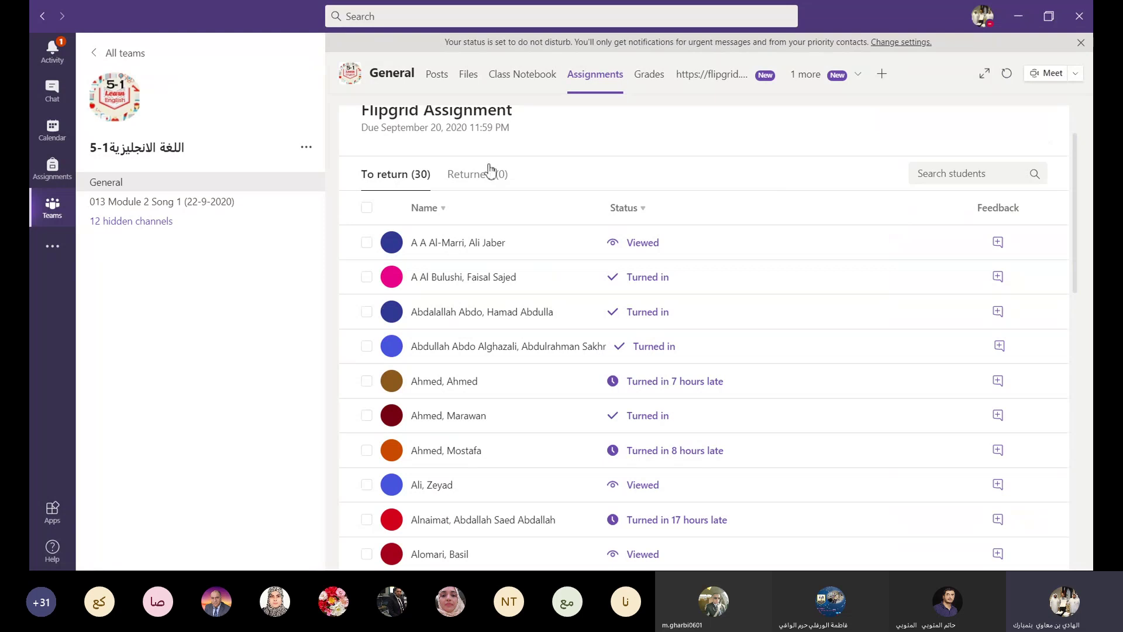
# Return to the teams overview and switch to the Webinar.odp presentation in PowerPoint
pyautogui.click(61, 211)
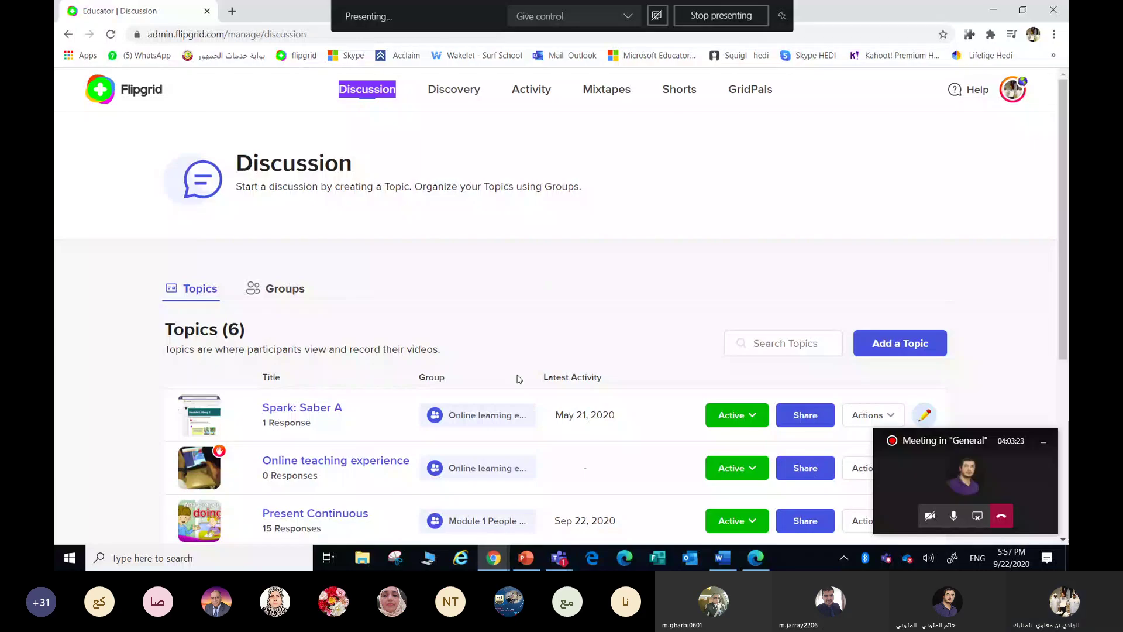
pyautogui.click(526, 559)
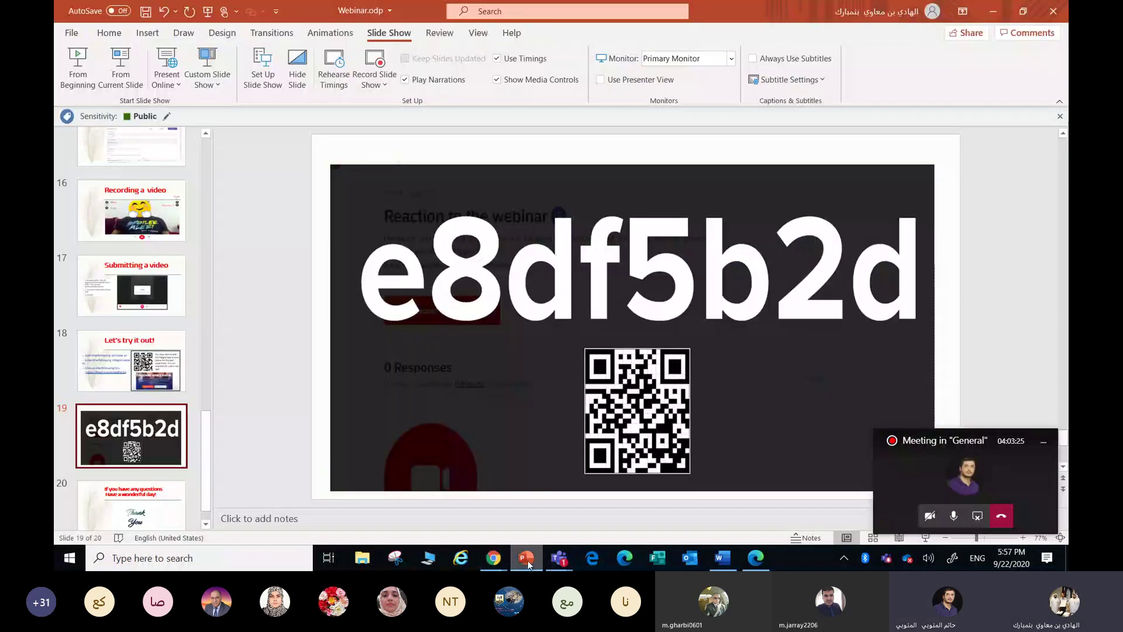